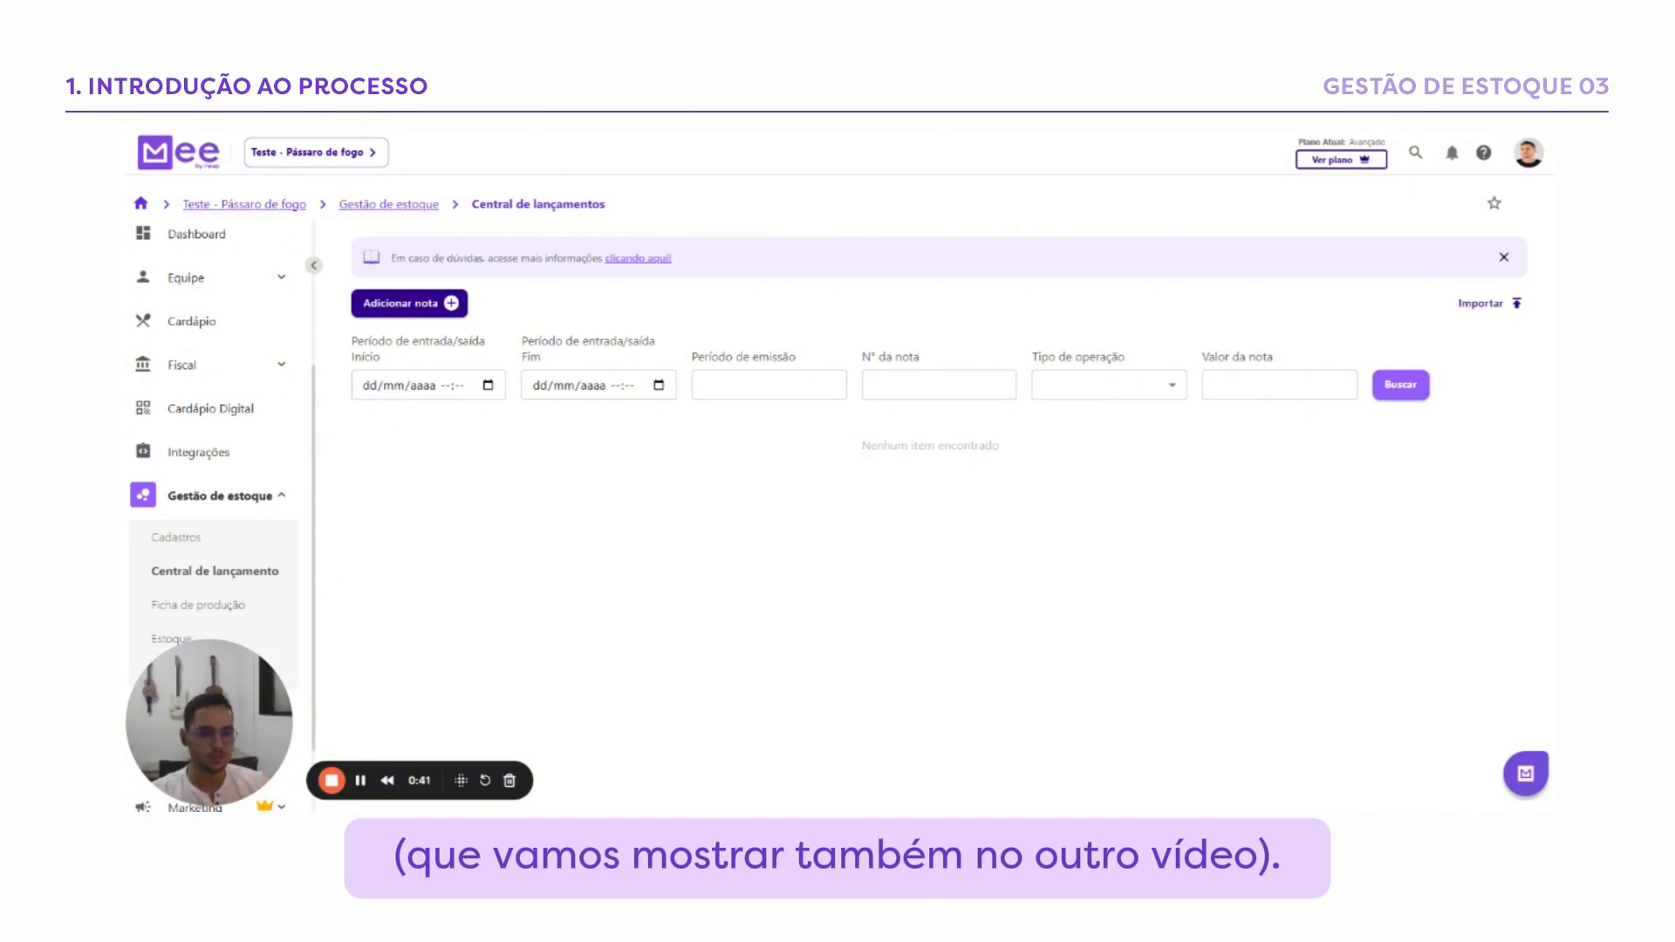
# Add a new note in the launch centre with operation type Nota de compra
pyautogui.scroll(-1, 253, 535)
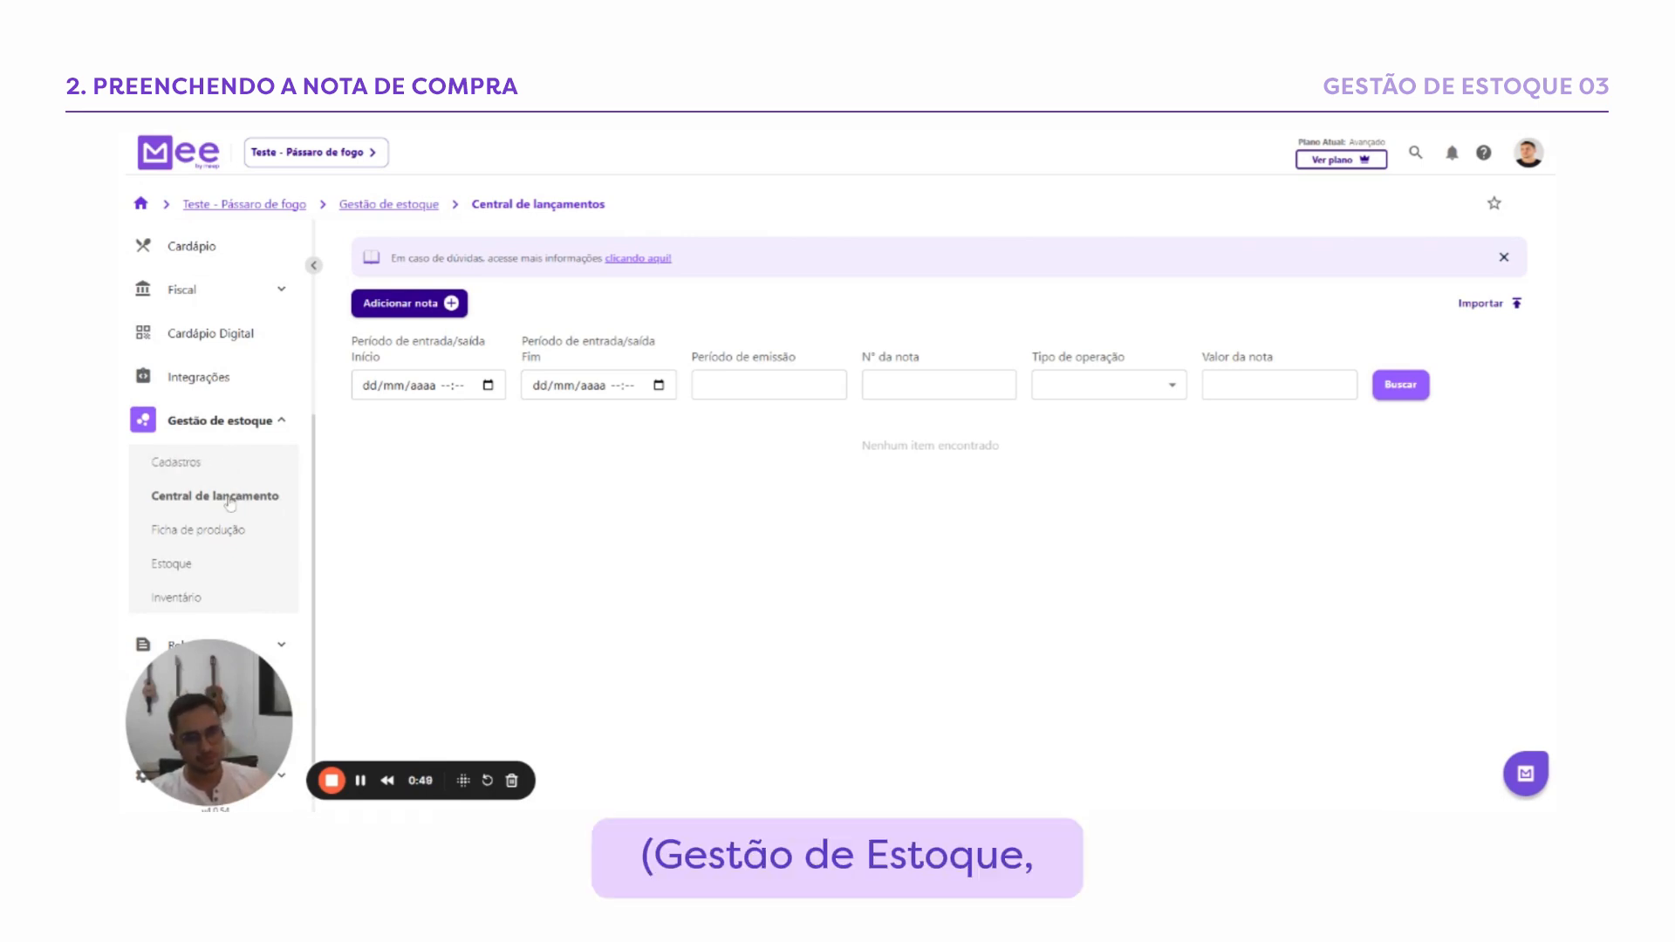
pyautogui.click(385, 307)
pyautogui.click(515, 415)
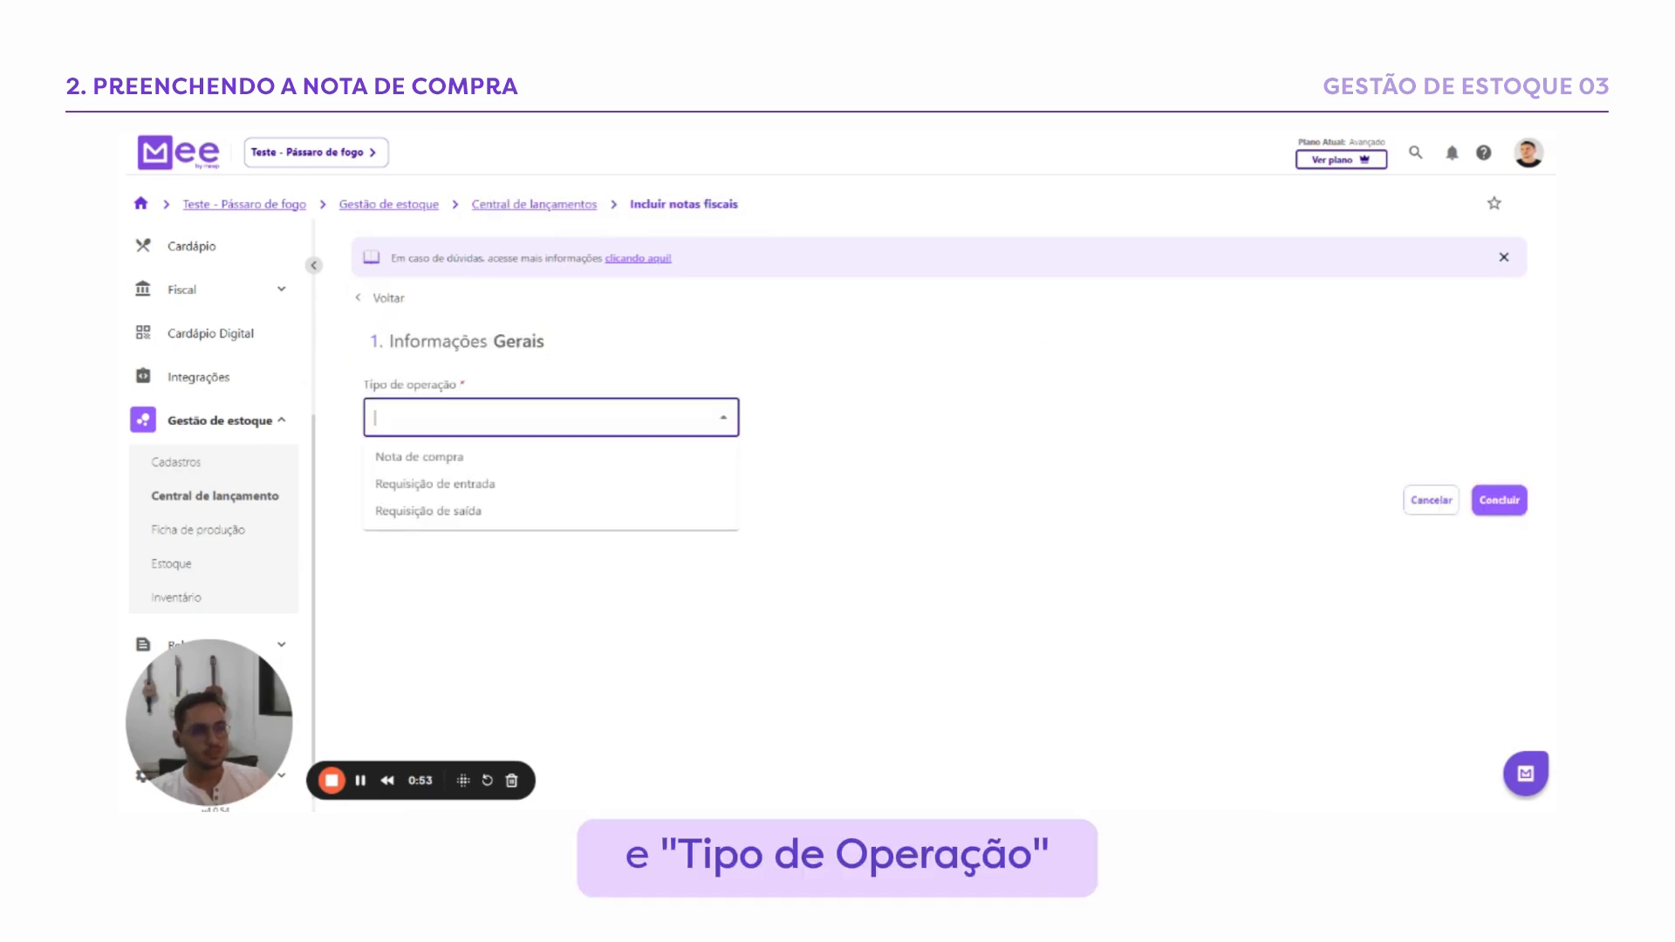
pyautogui.click(483, 465)
# Enter the invoice number and set the series to 684 in the purchase note's general information
pyautogui.click(475, 482)
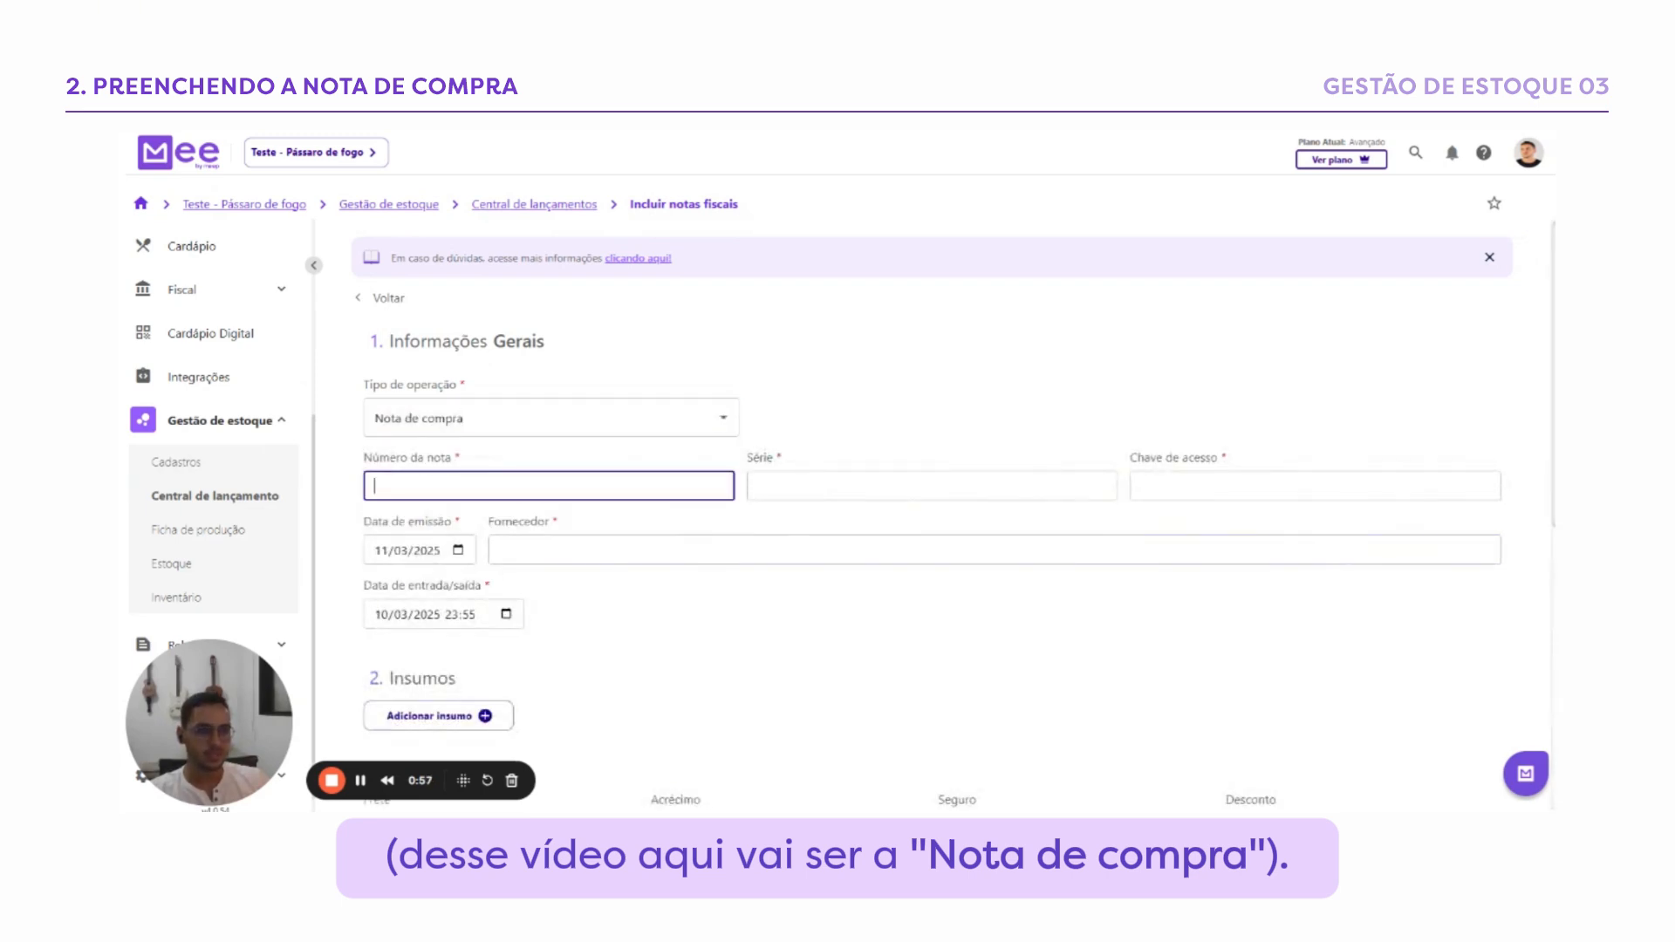
pyautogui.scroll(-1, 475, 483)
pyautogui.write('461684616841313')
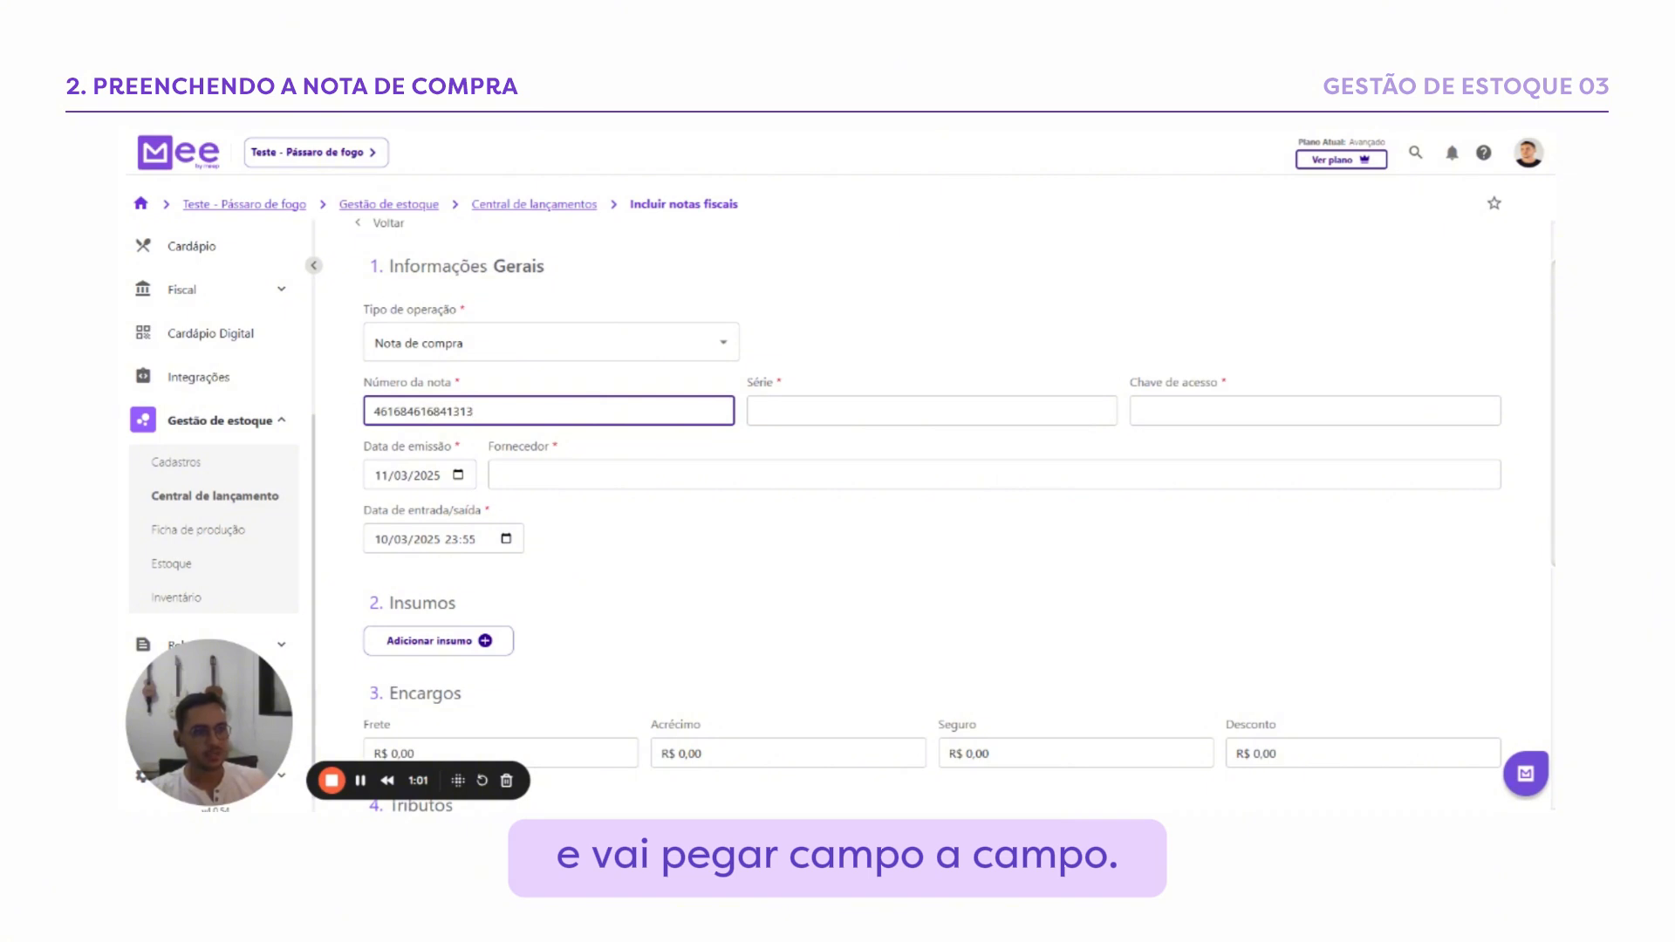
pyautogui.press('Tab')
pyautogui.write('684')
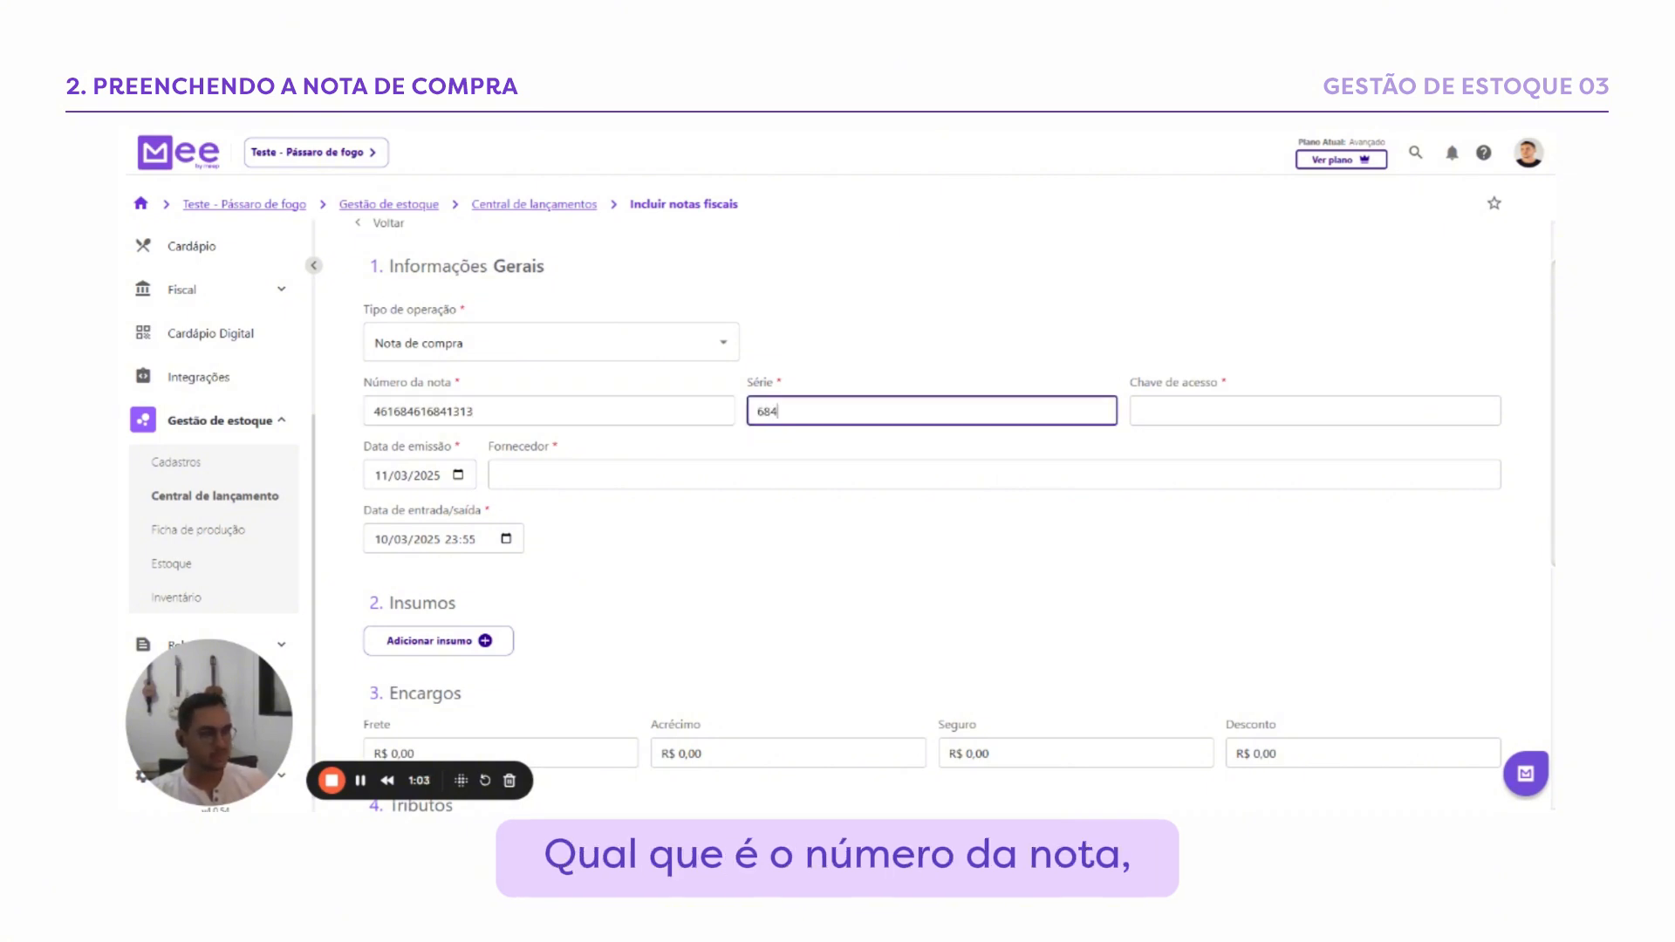
# Fill in the note's access key (Chave de acesso) and choose Milena e Gabrielly Padaria as the supplier
pyautogui.press('Tab')
pyautogui.write('8451384531')
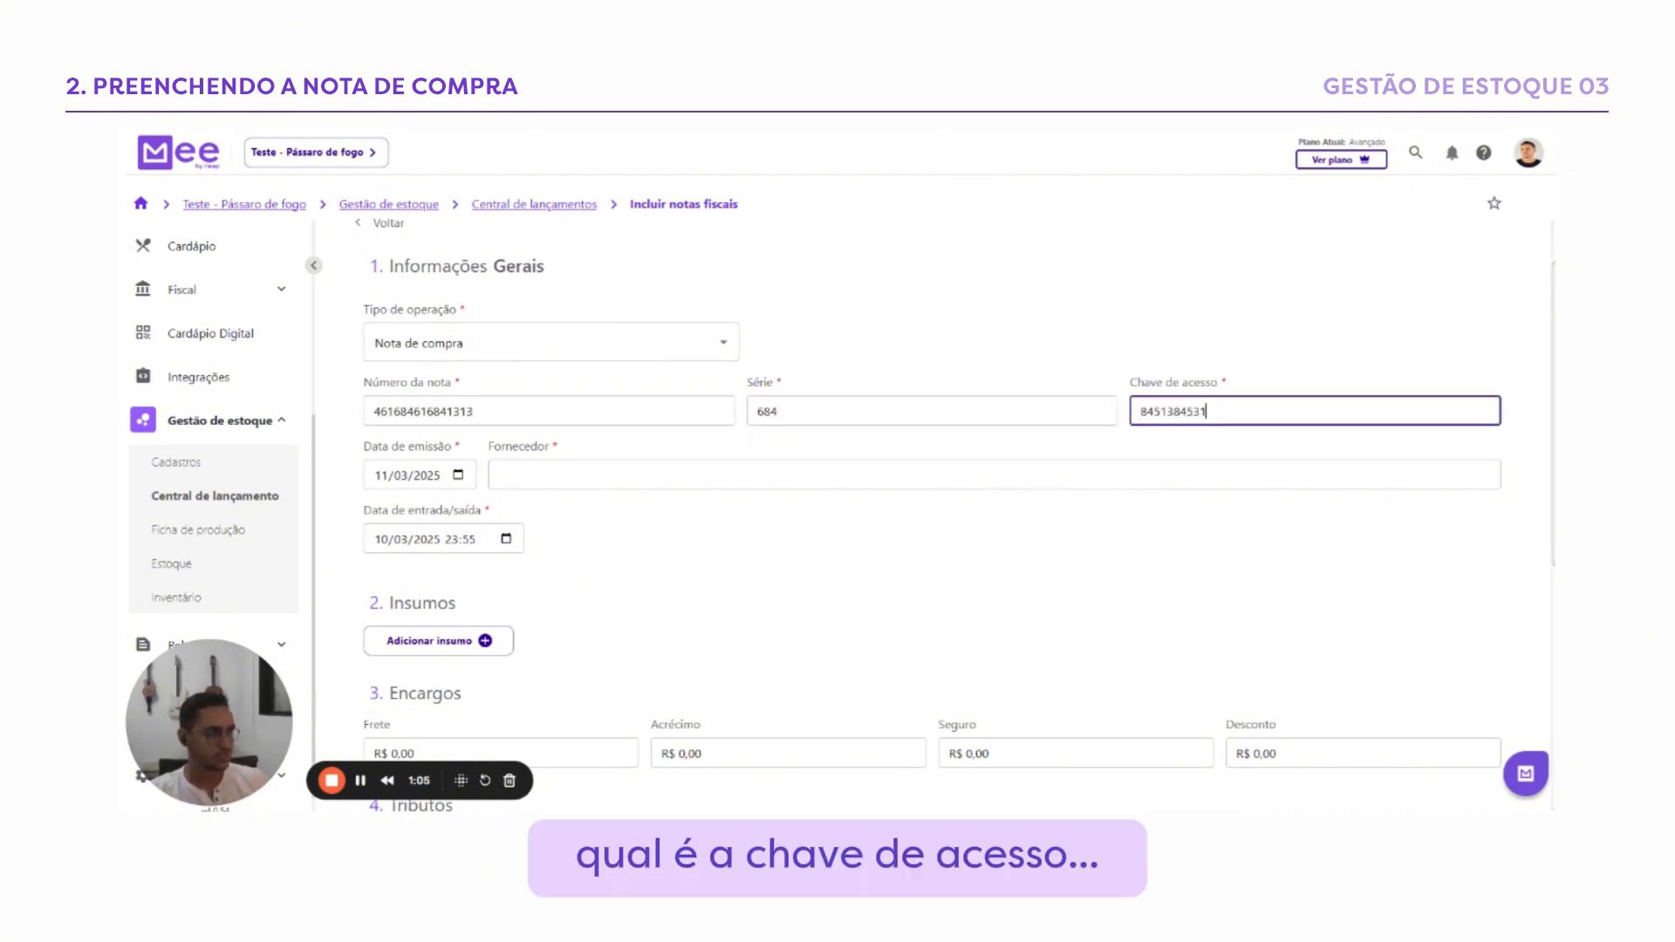
pyautogui.write('896513168412,1645131')
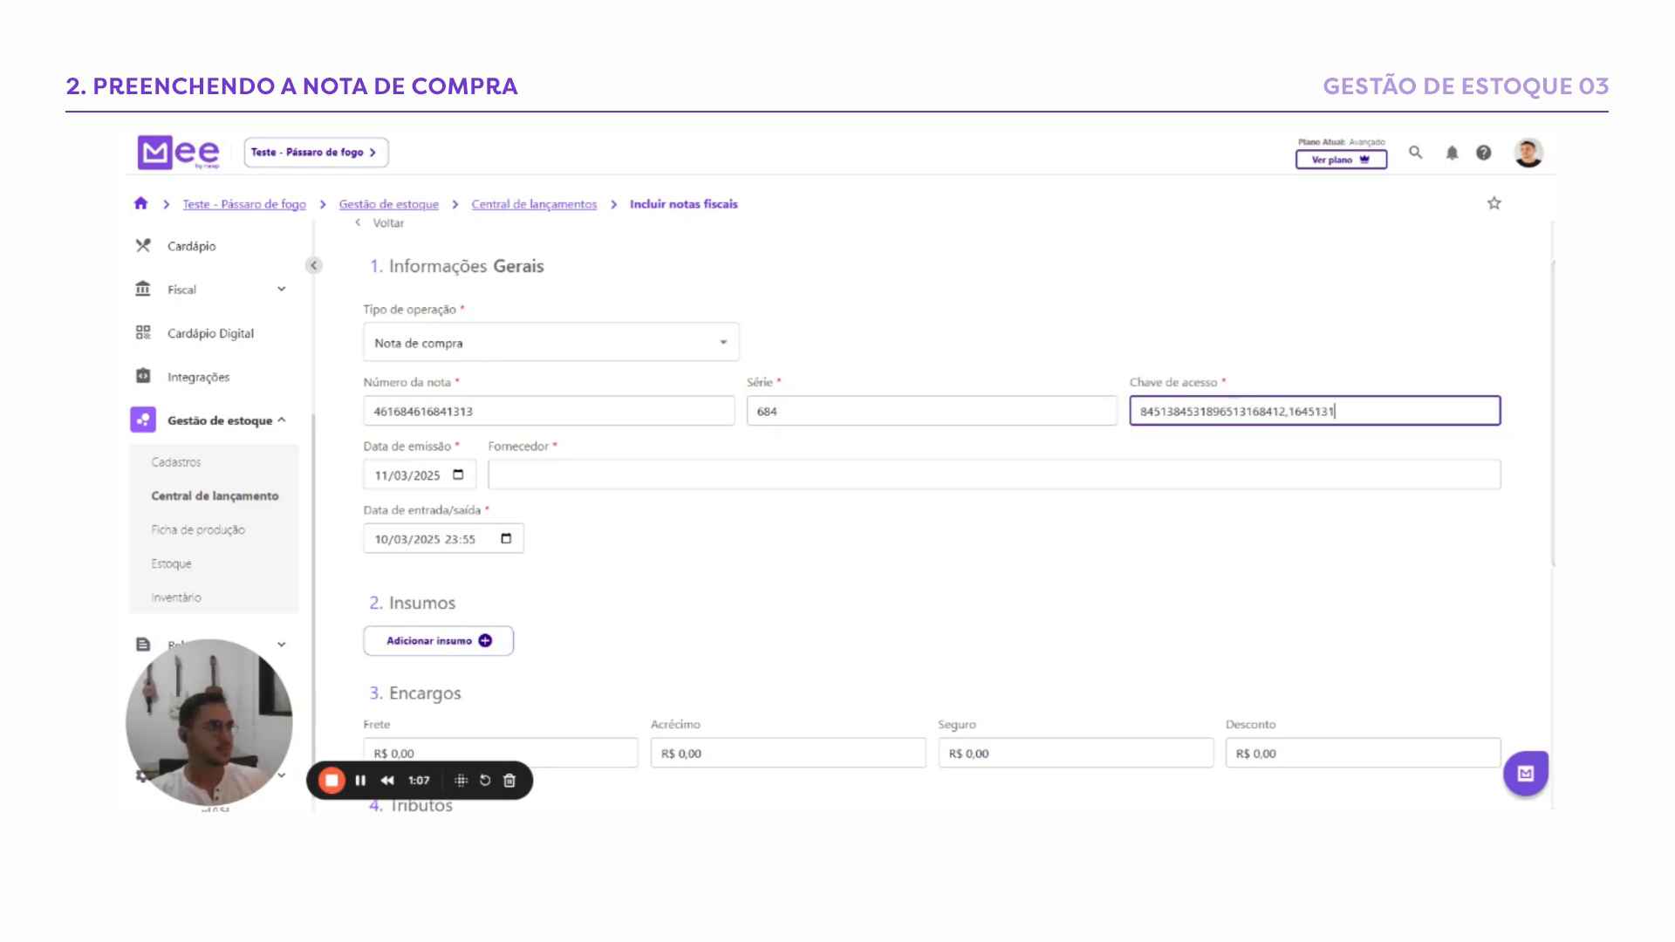
pyautogui.write('561321351')
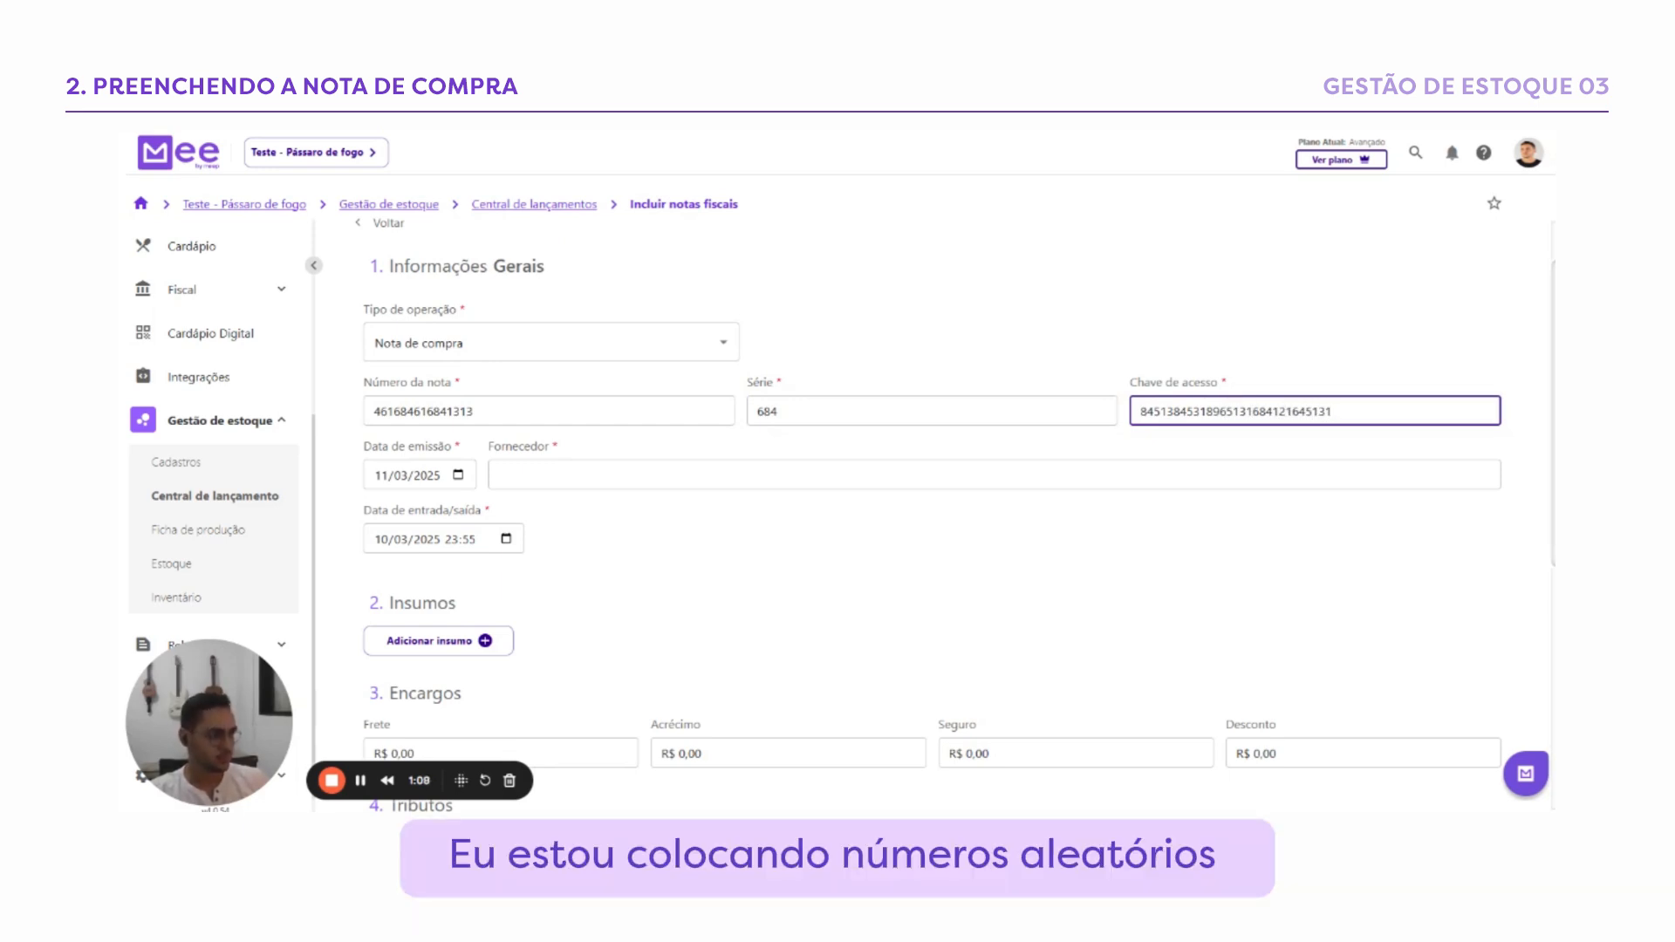
pyautogui.write('861531')
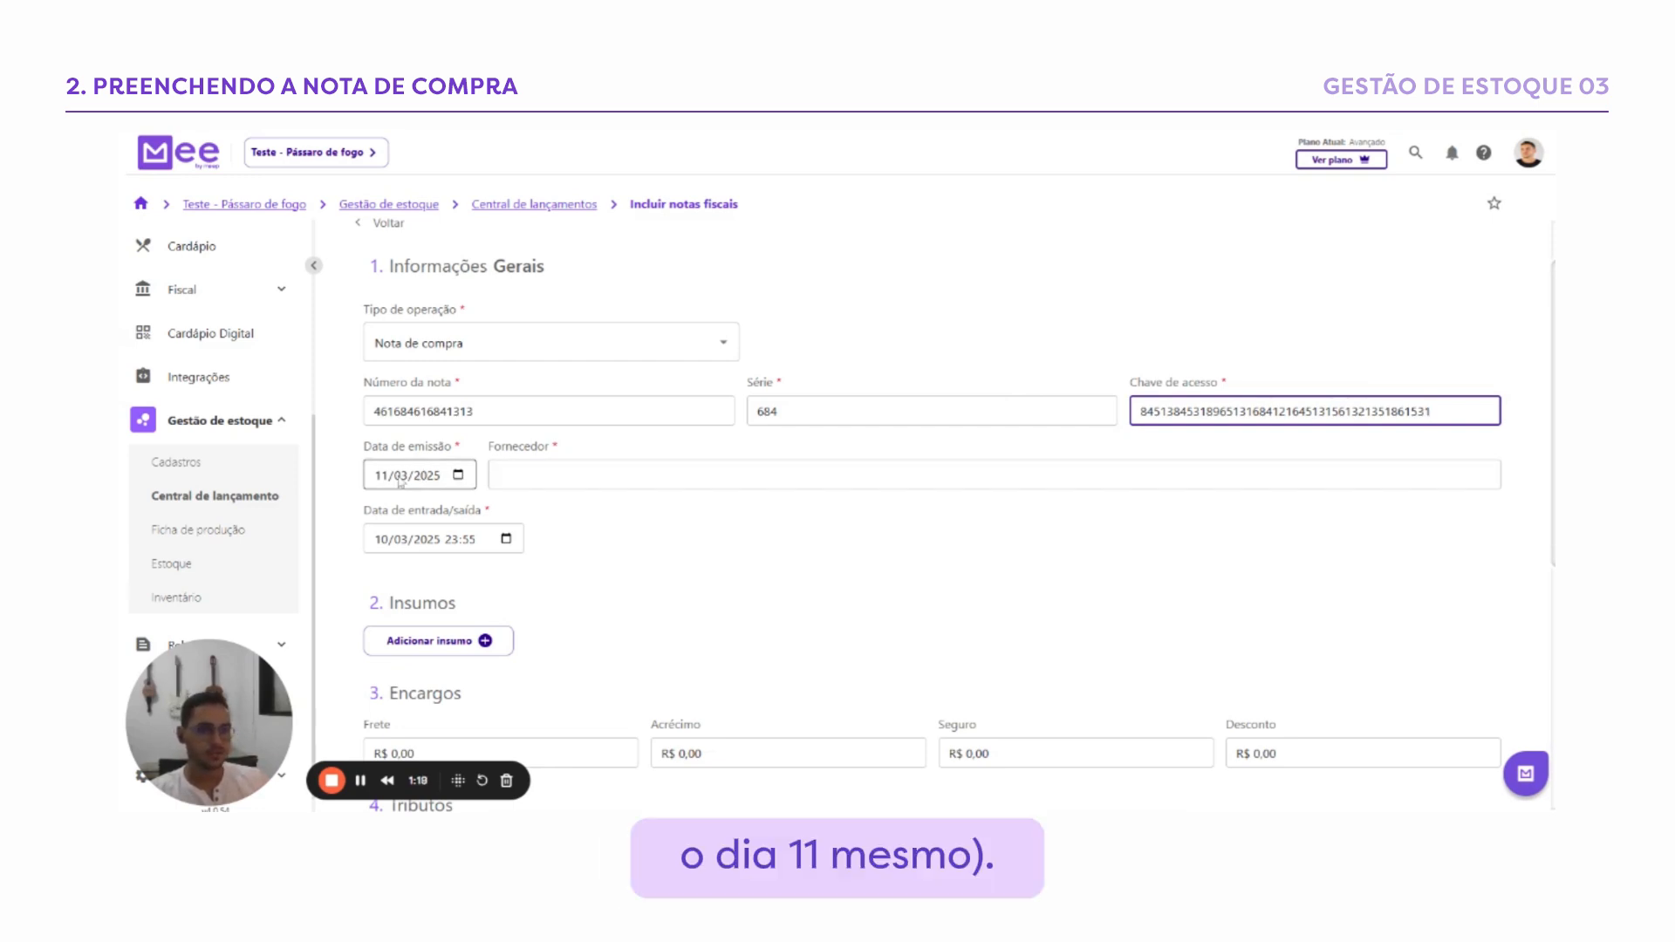
pyautogui.click(490, 478)
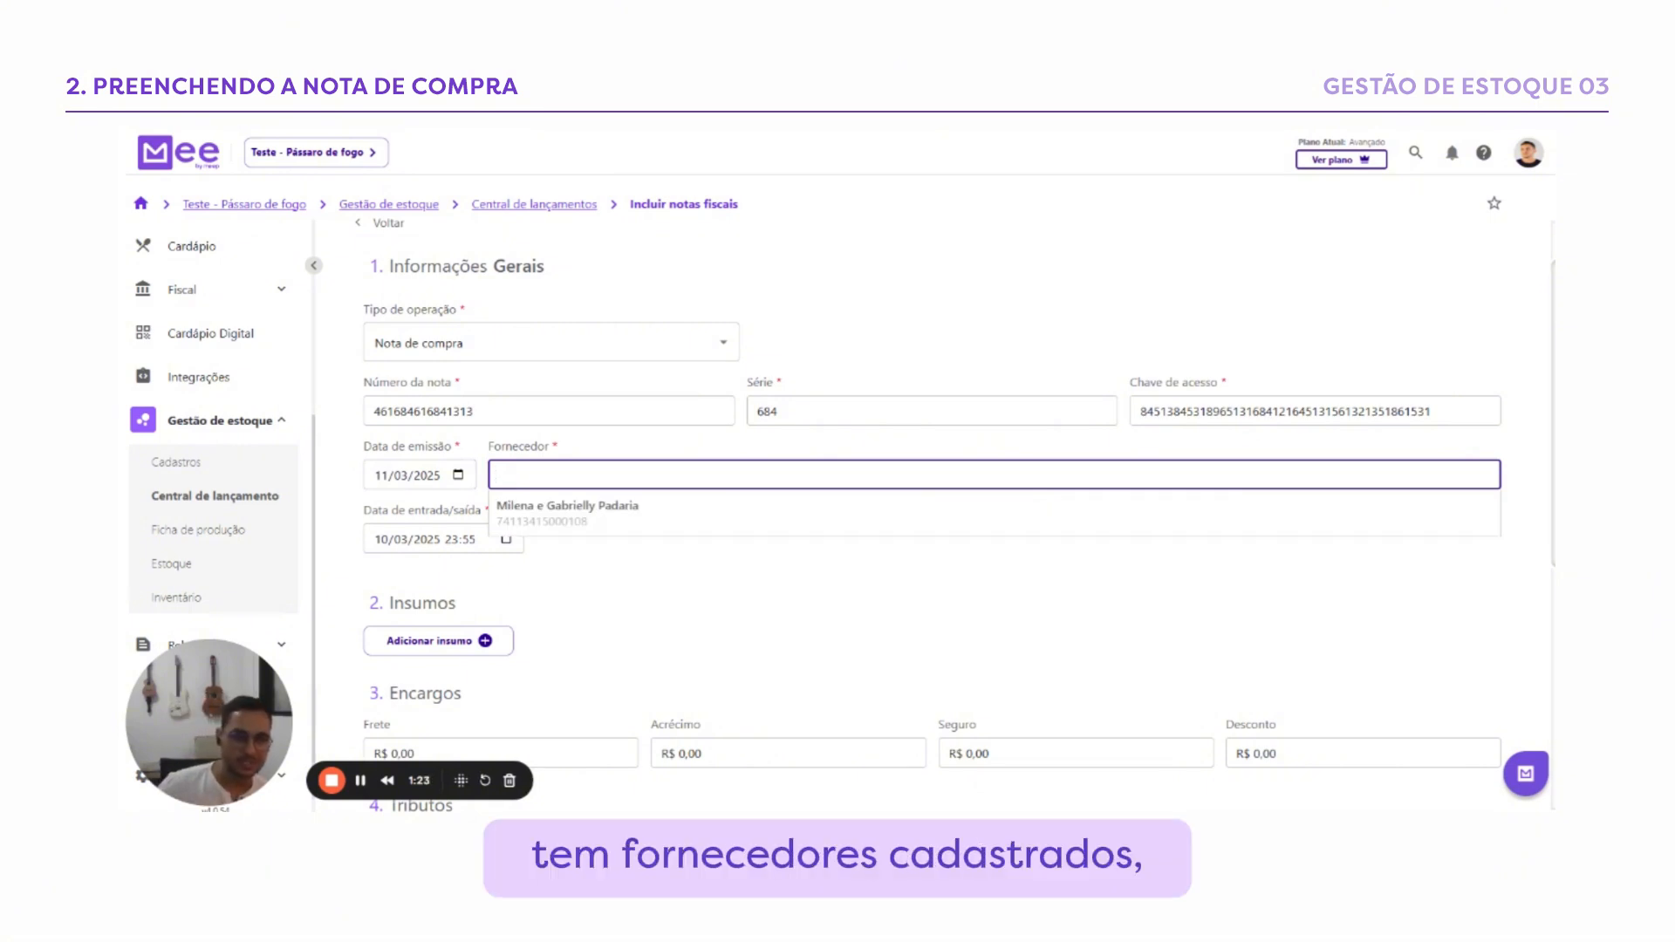
pyautogui.click(573, 517)
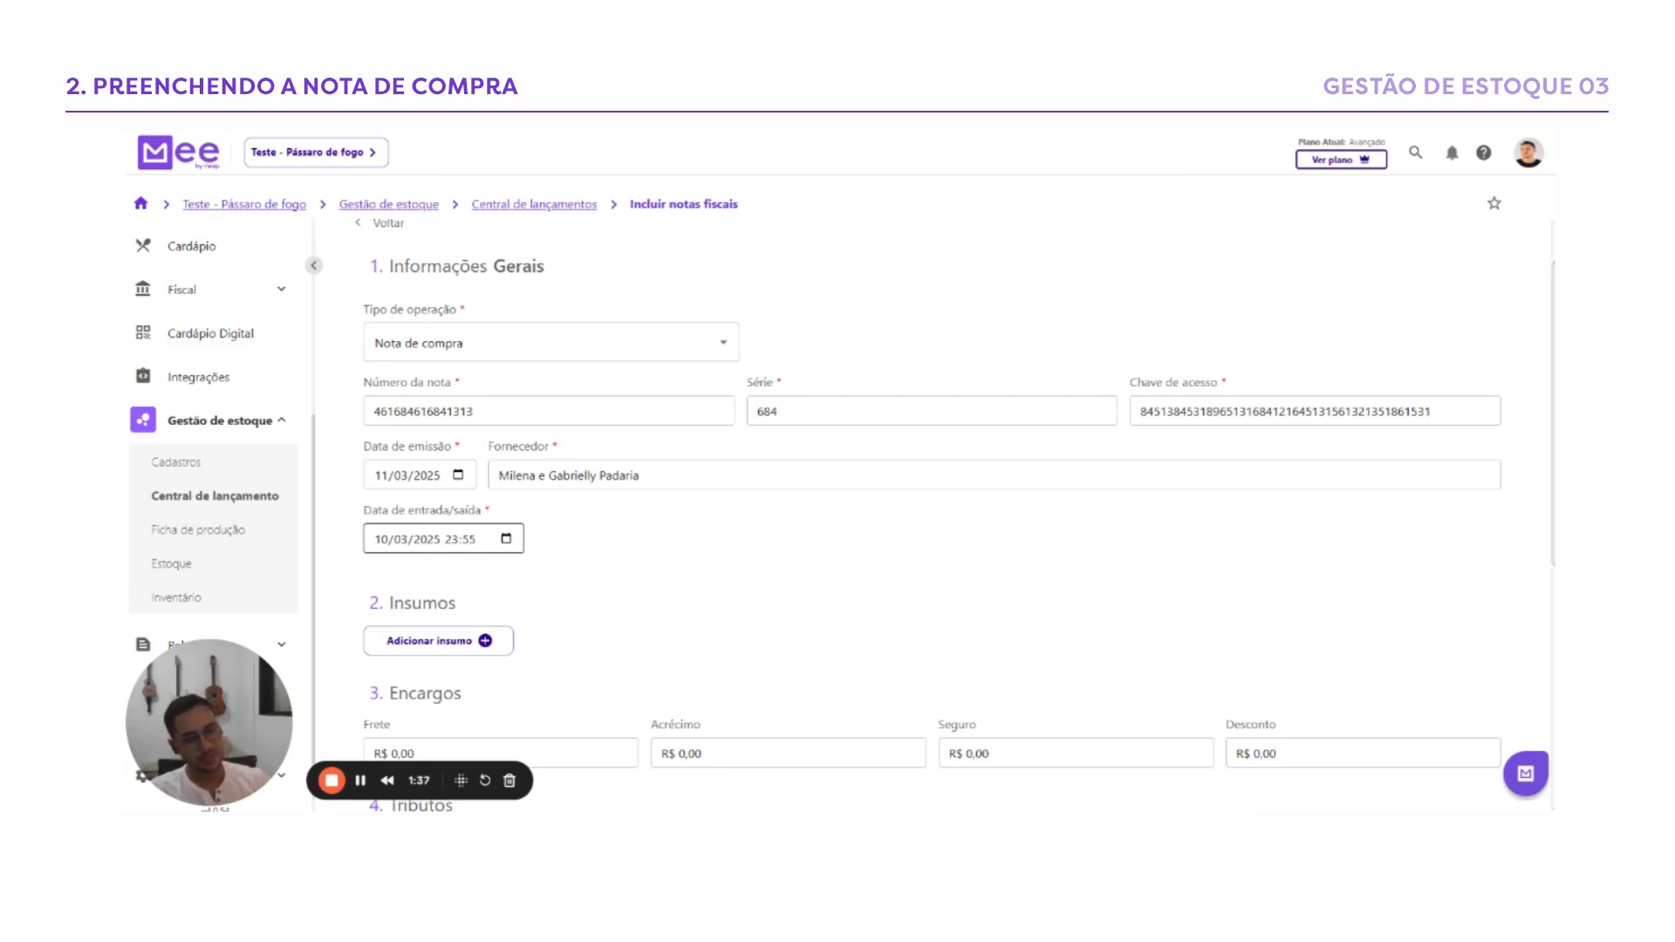
pyautogui.click(384, 541)
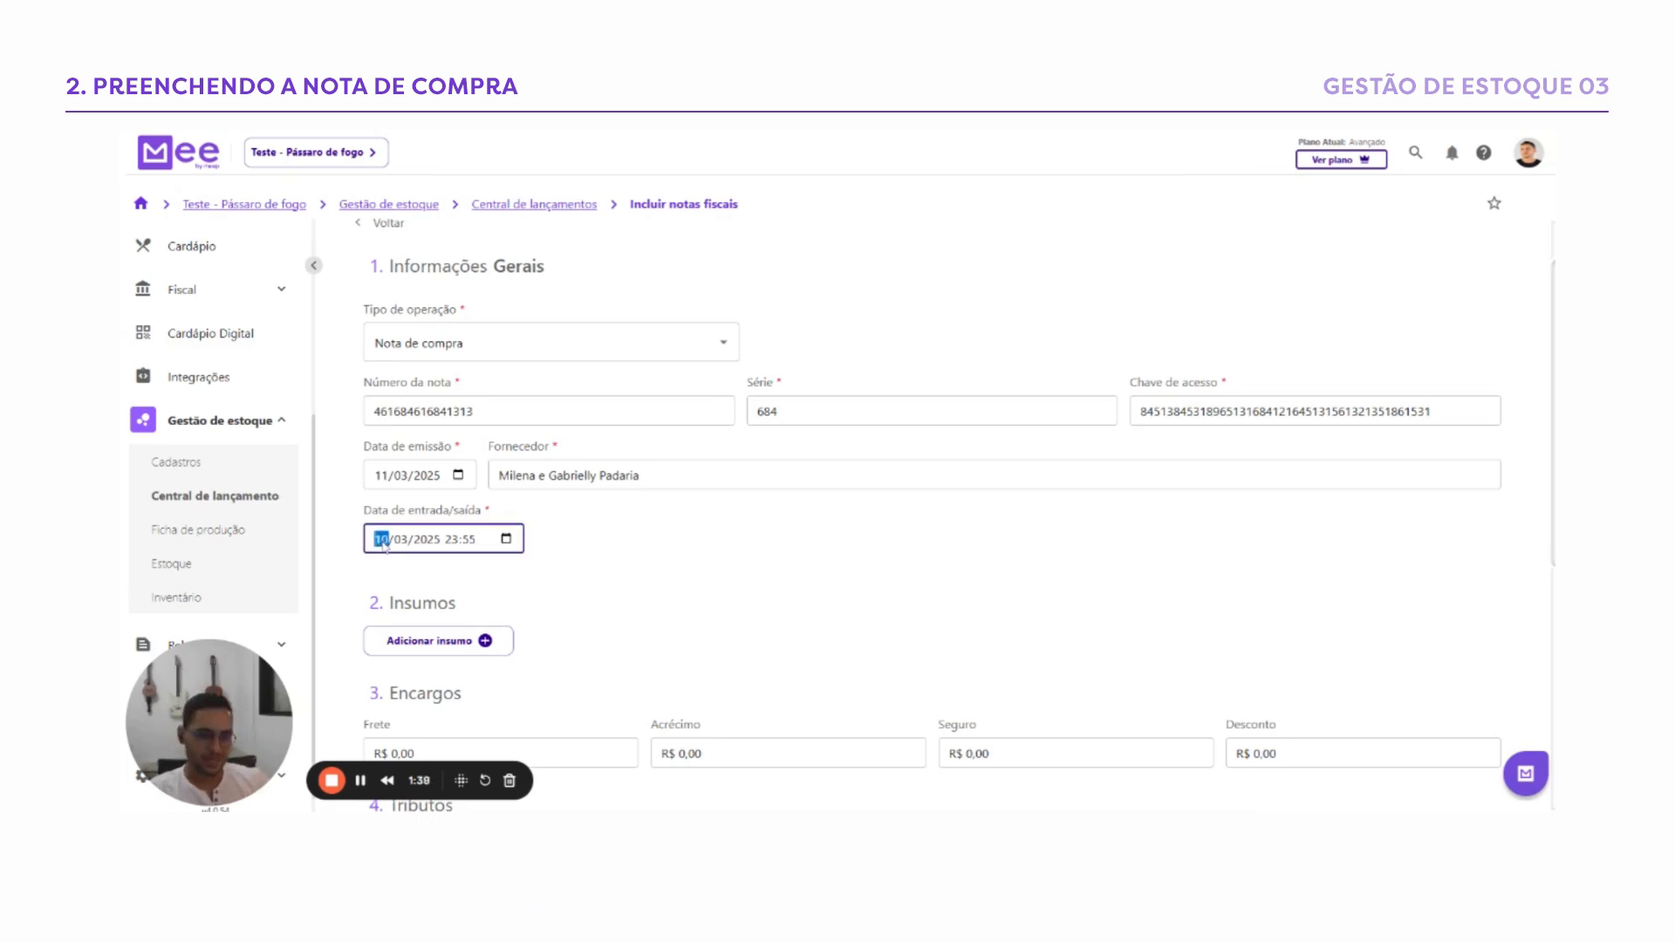
pyautogui.click(464, 541)
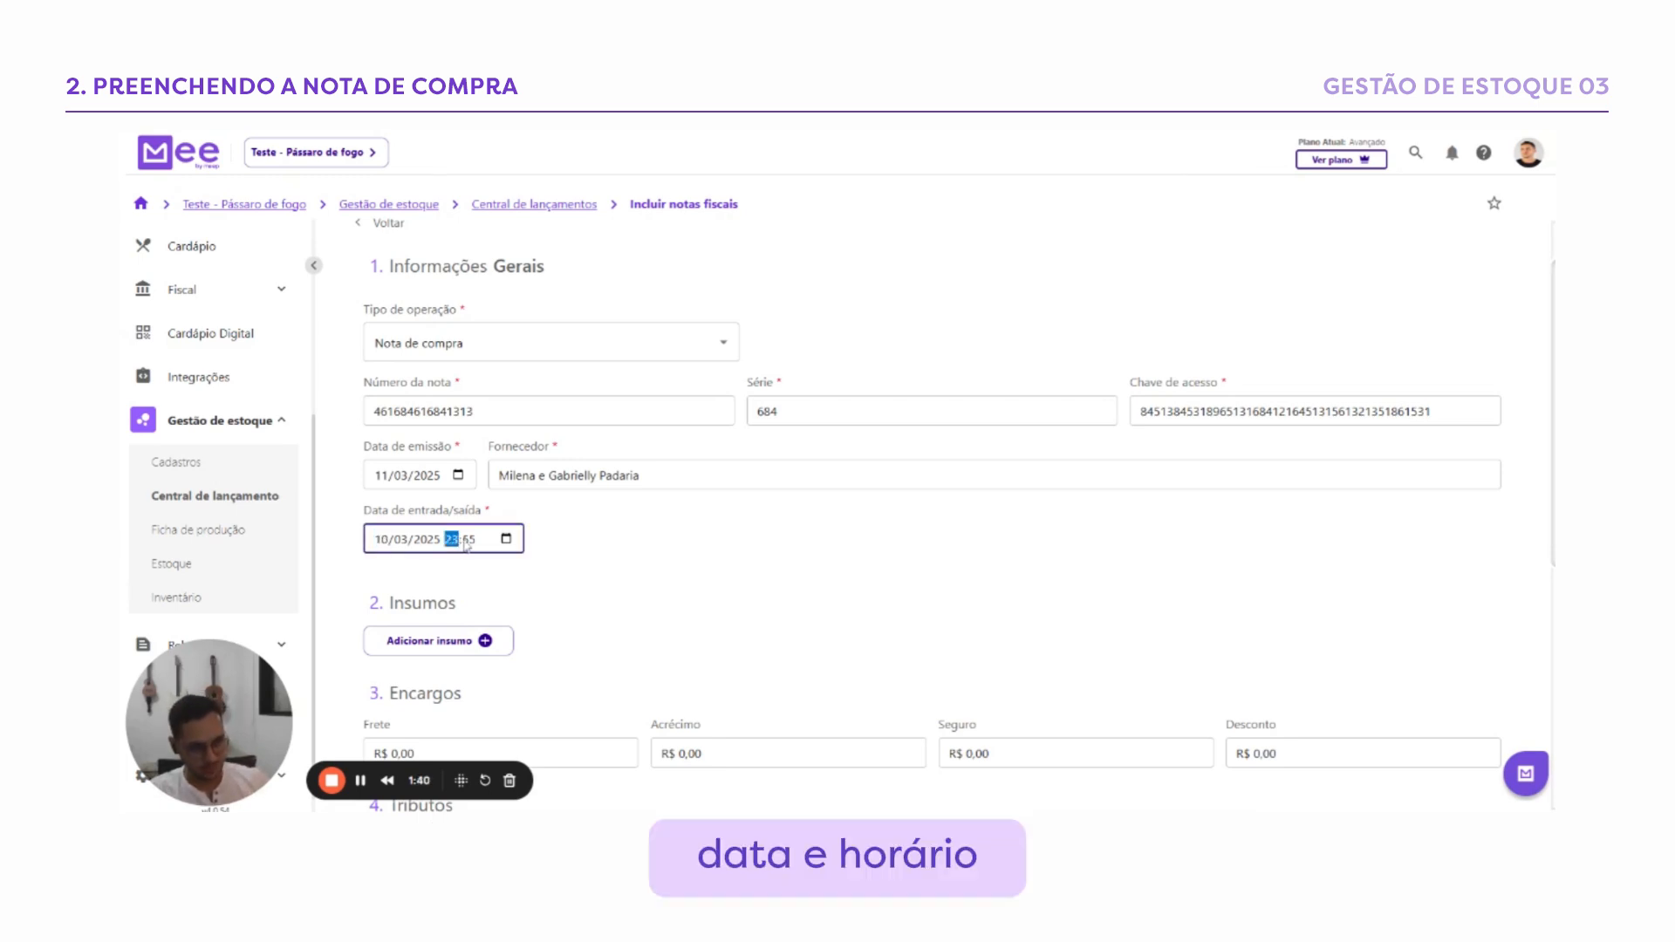
pyautogui.click(540, 547)
pyautogui.click(506, 539)
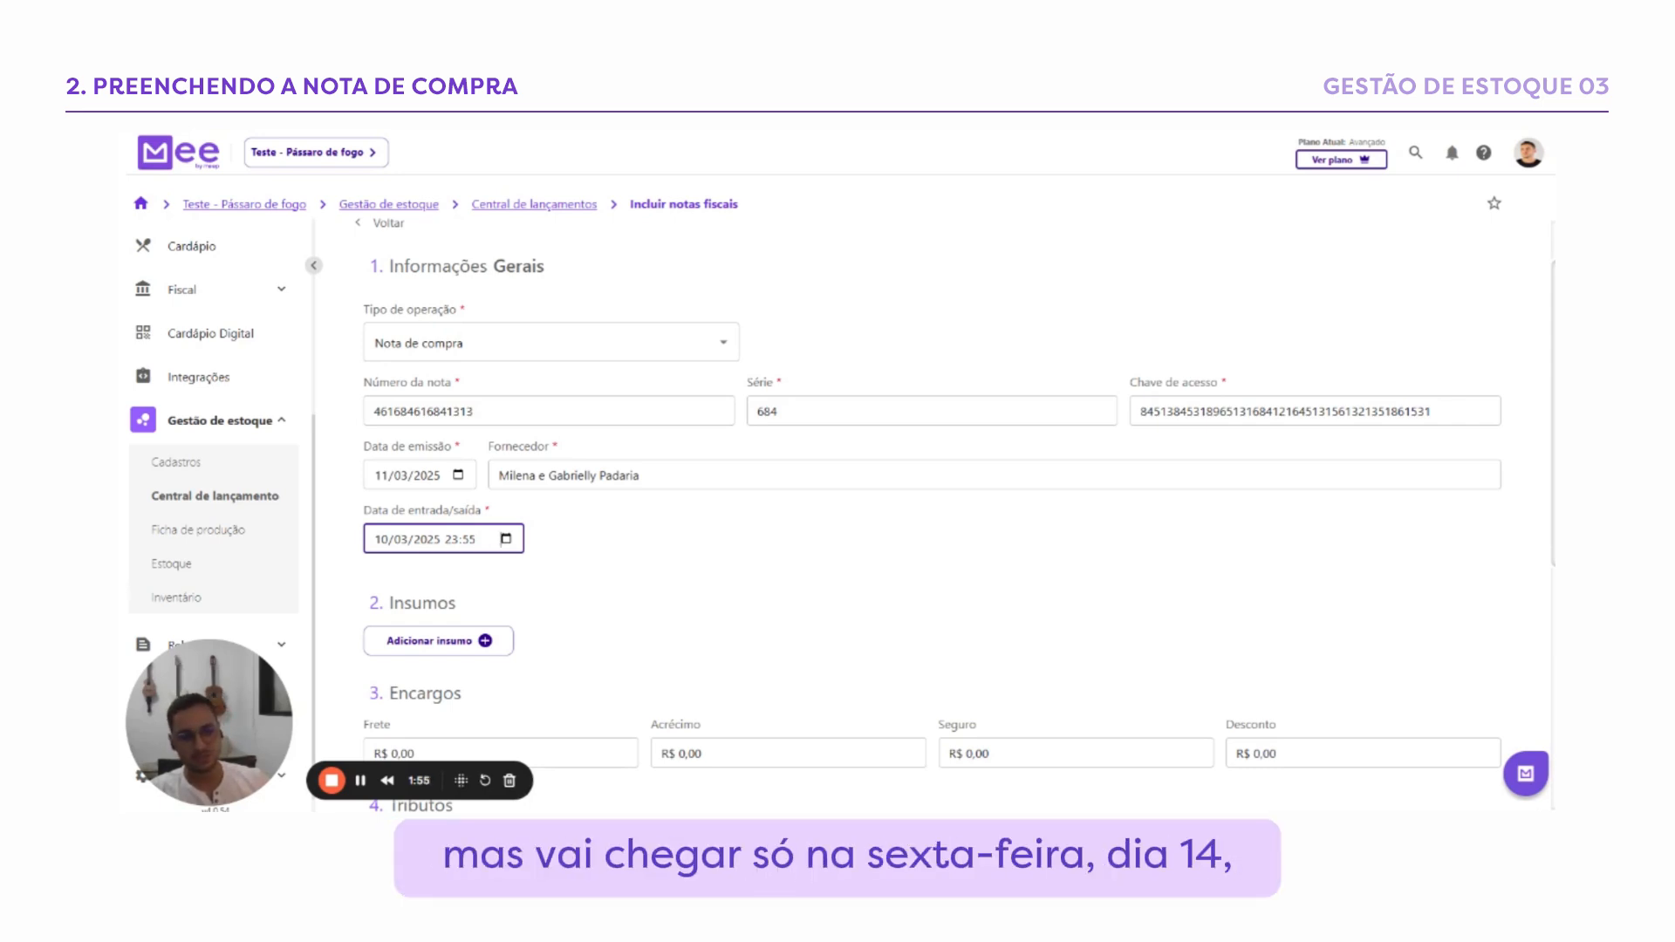
pyautogui.click(669, 583)
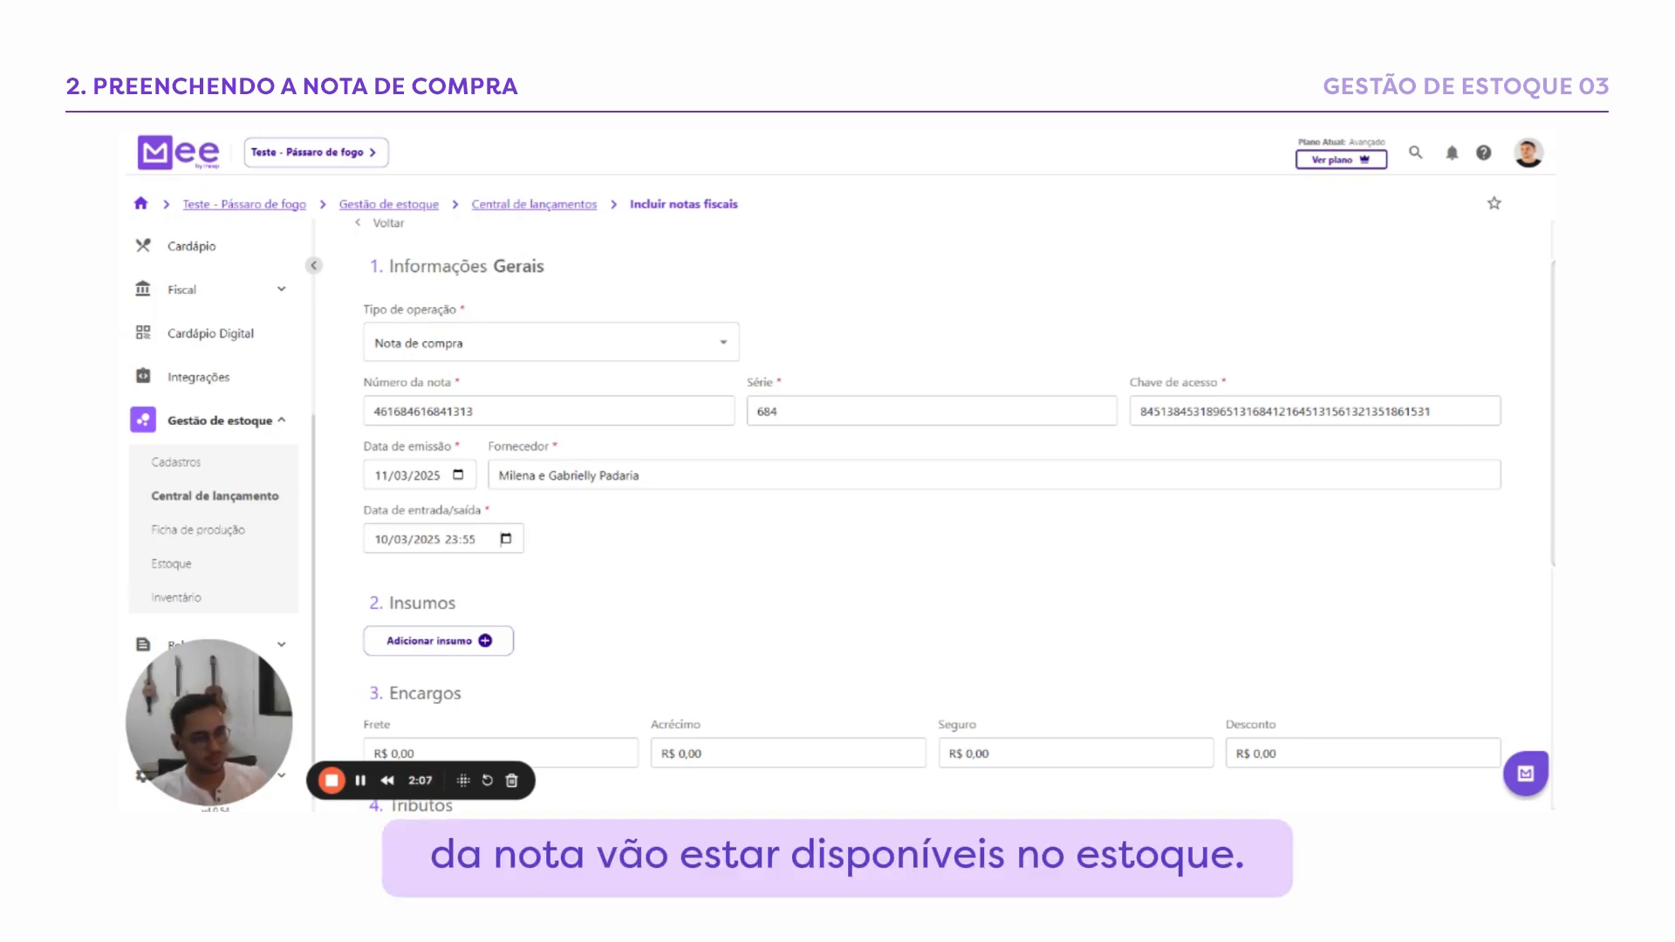
# Start adding an item to the purchase note, choosing Coca-cola lata as Insumo and Padrão as stock location
pyautogui.scroll(-3, 546, 543)
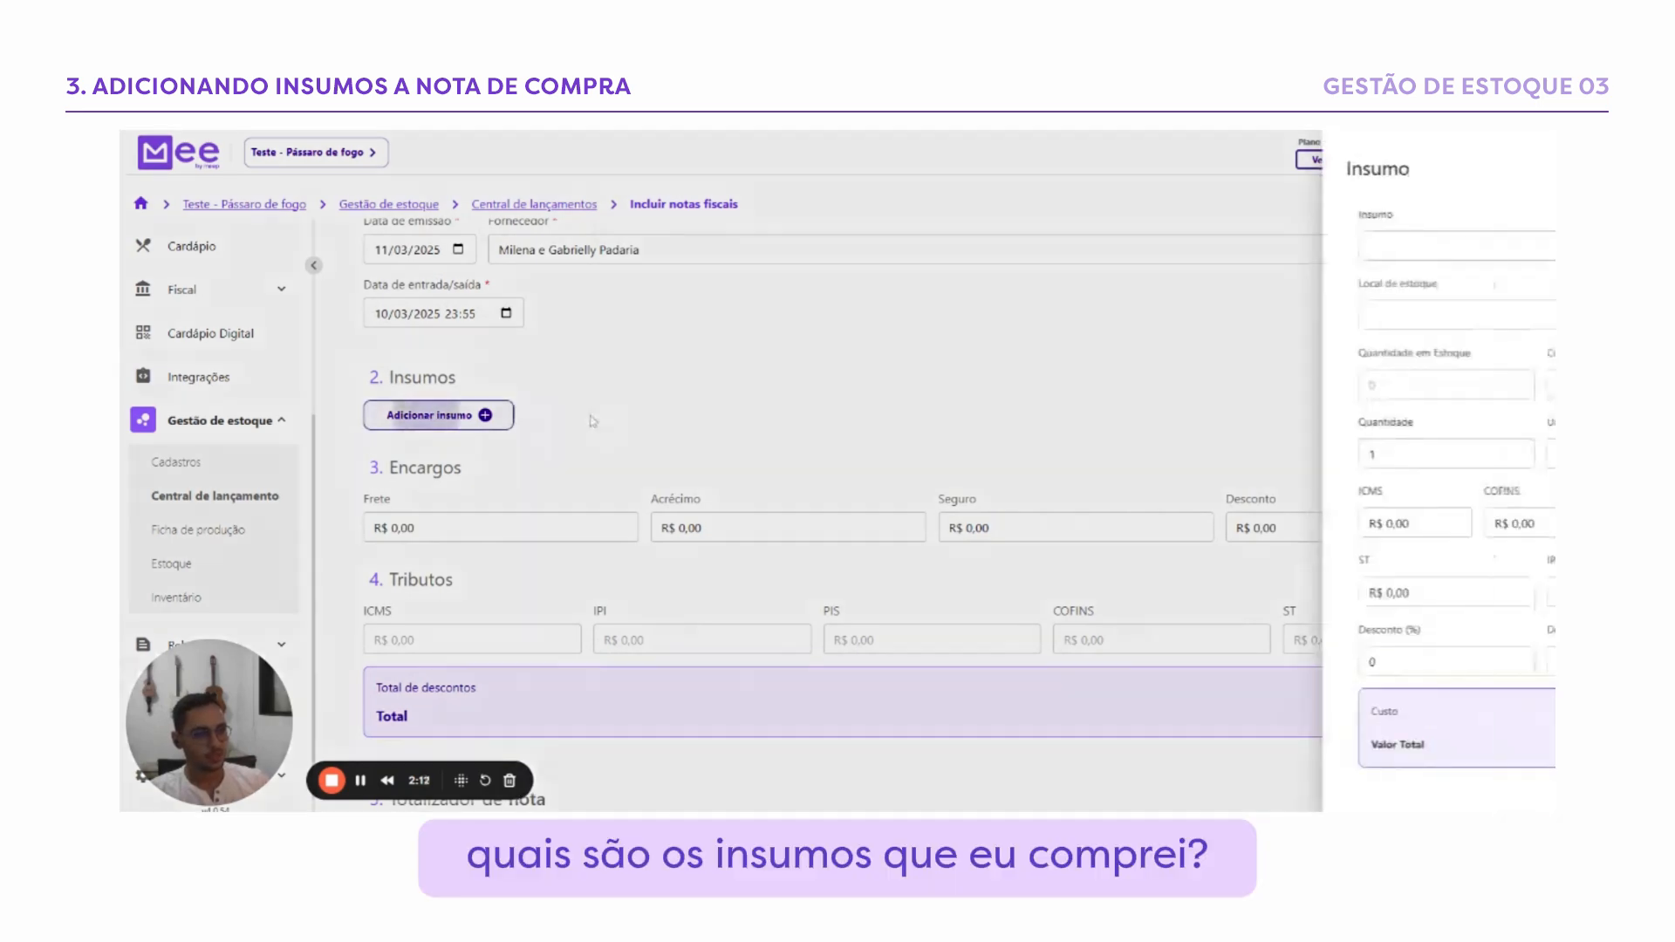
pyautogui.click(428, 415)
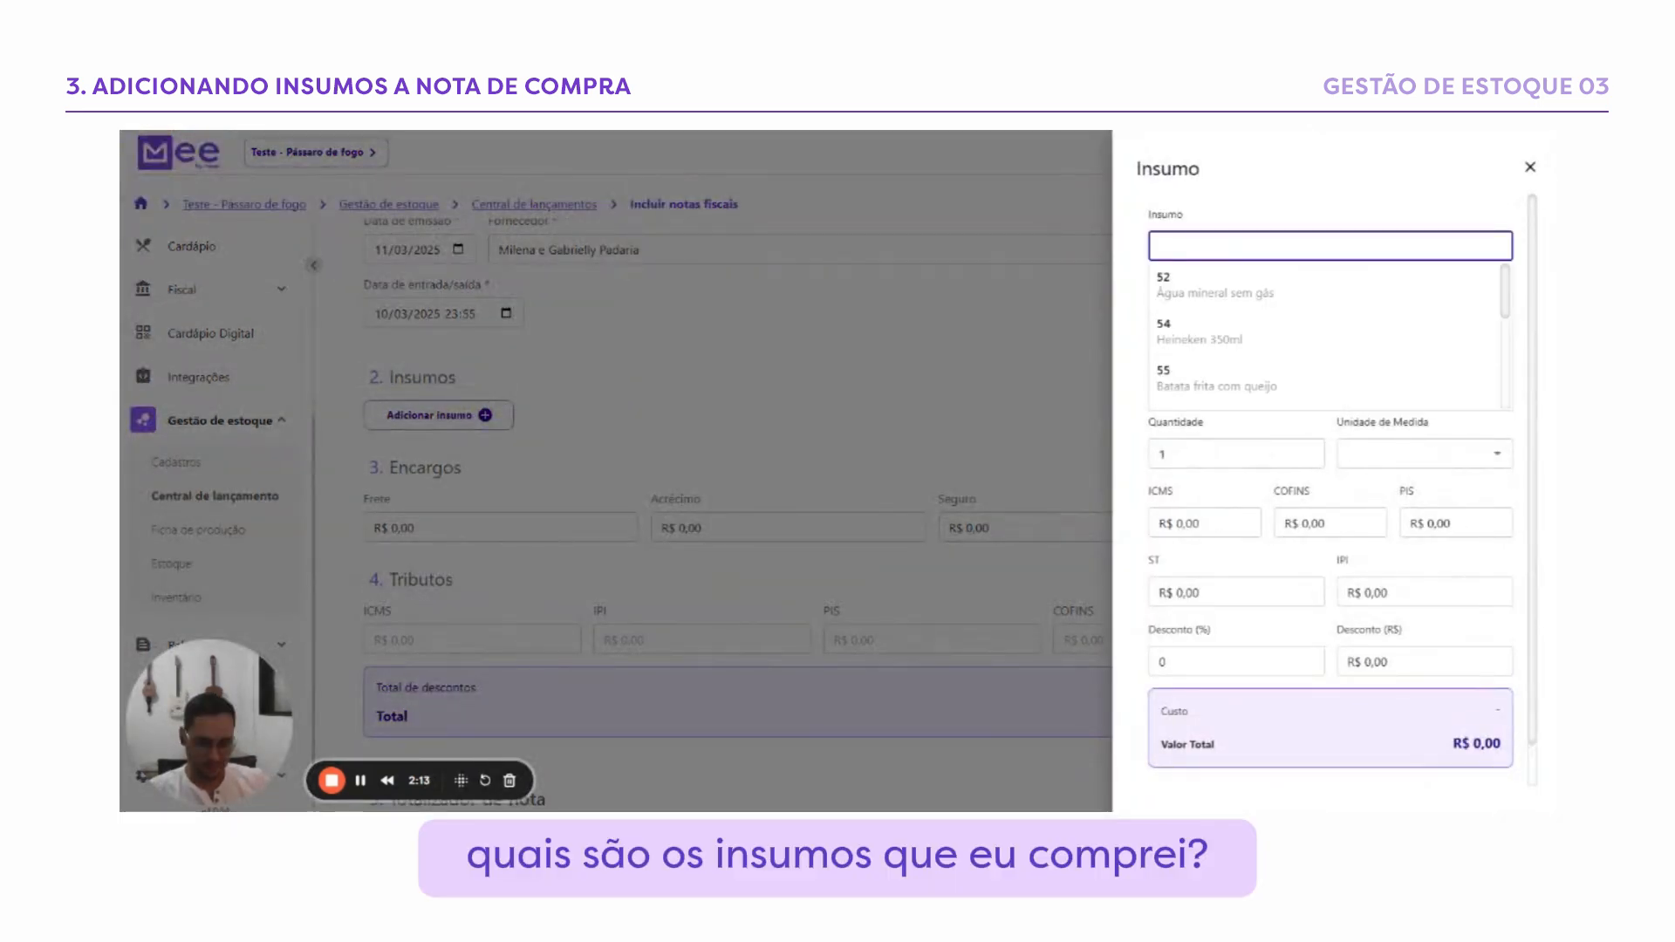
pyautogui.write('coca')
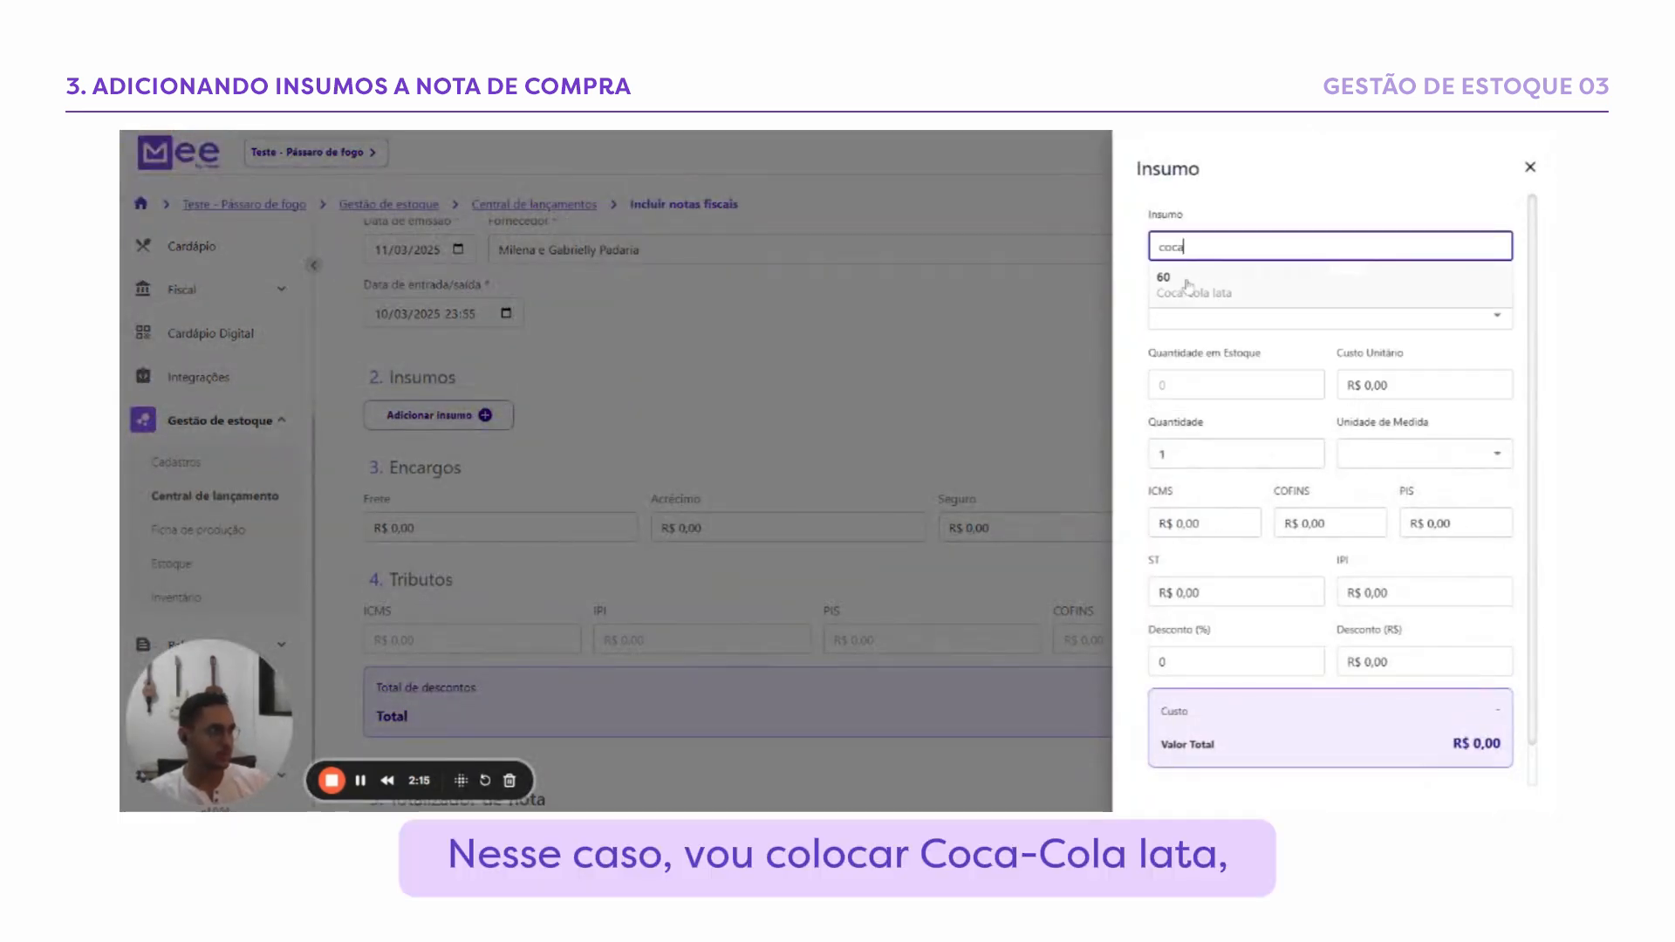
pyautogui.click(1191, 286)
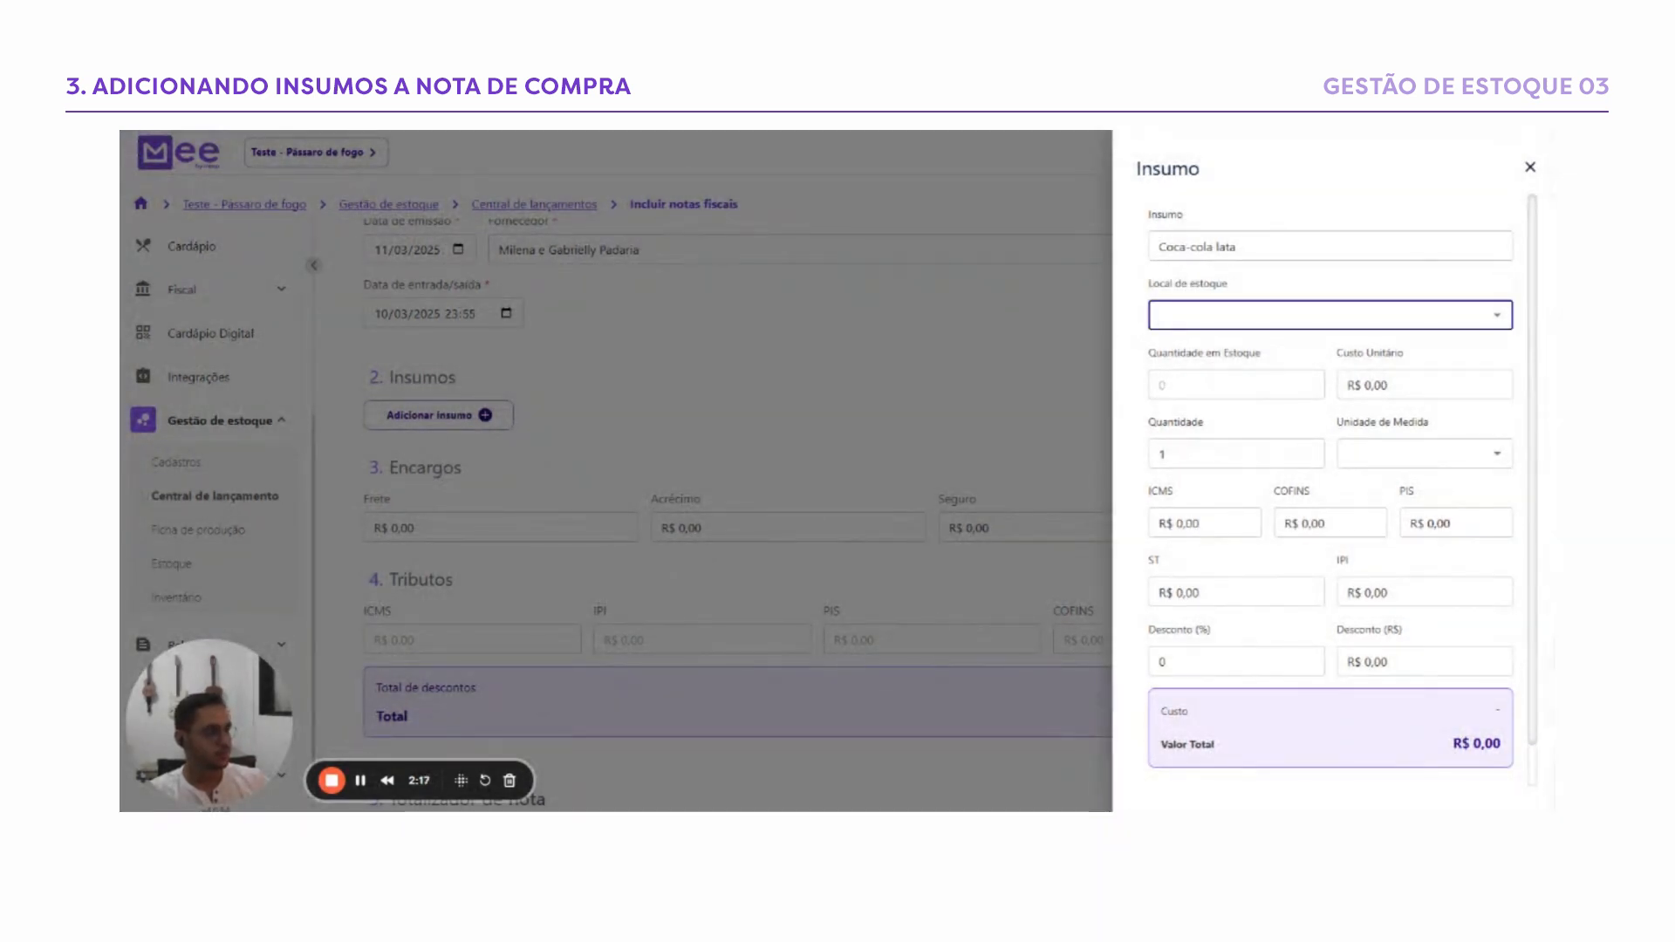
pyautogui.click(1194, 316)
pyautogui.click(1192, 355)
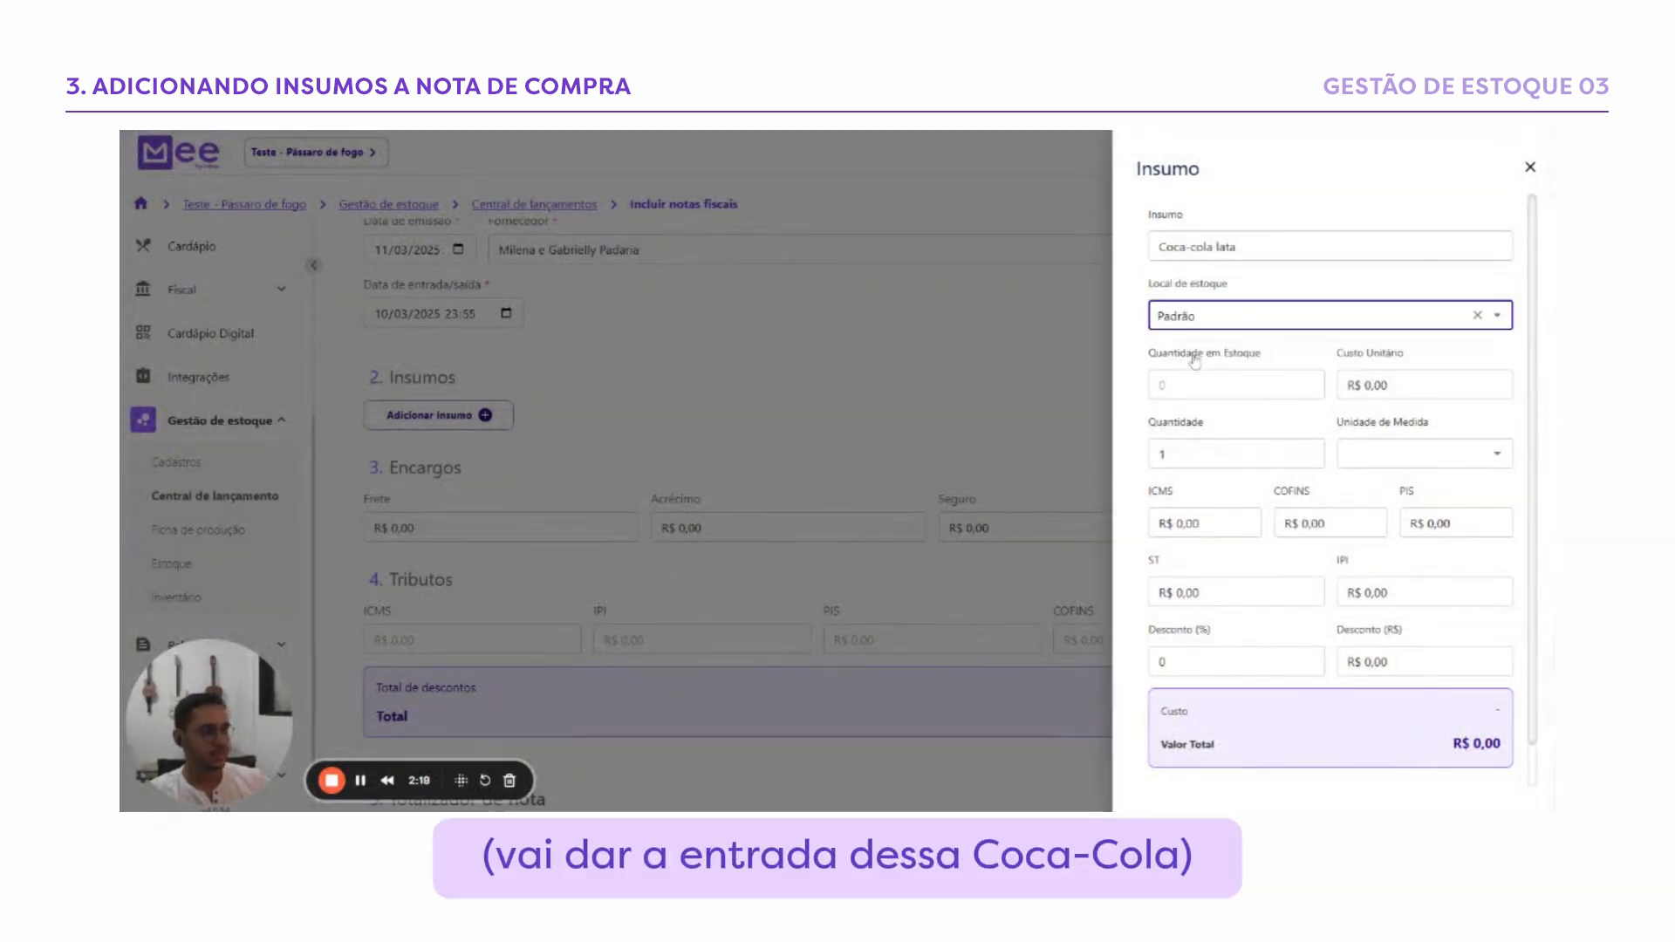
# Set the unit cost of the Coca-cola lata item to R$ 5,00
pyautogui.click(1168, 393)
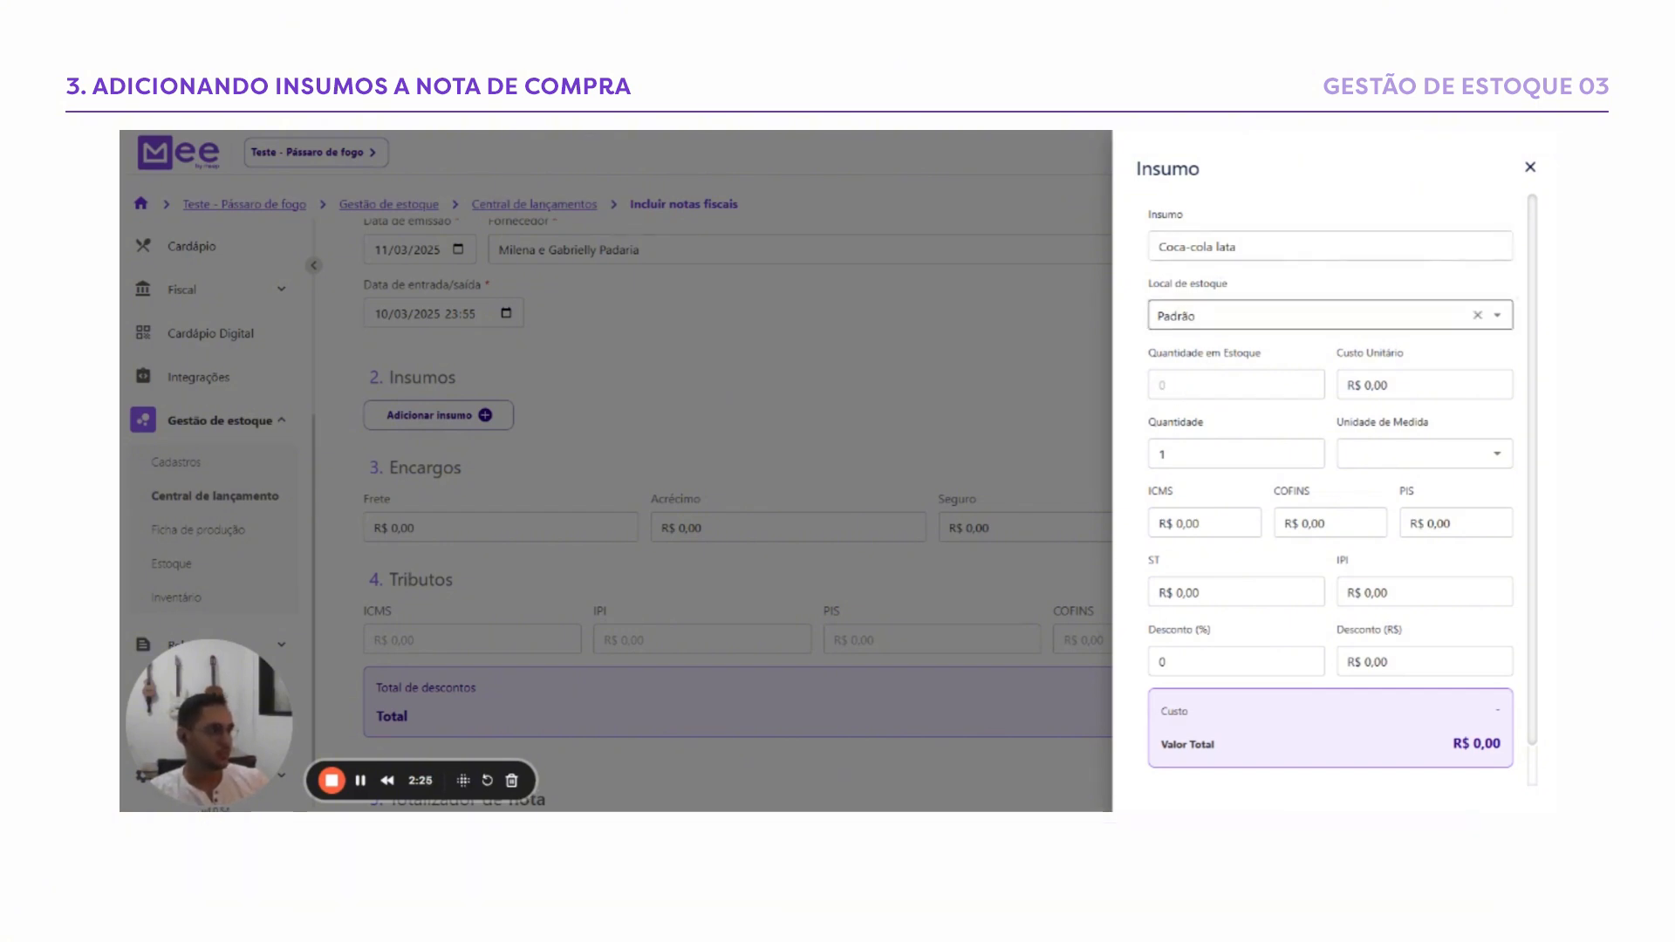
pyautogui.doubleClick(1177, 388)
pyautogui.click(1260, 399)
pyautogui.click(1396, 386)
pyautogui.write('500')
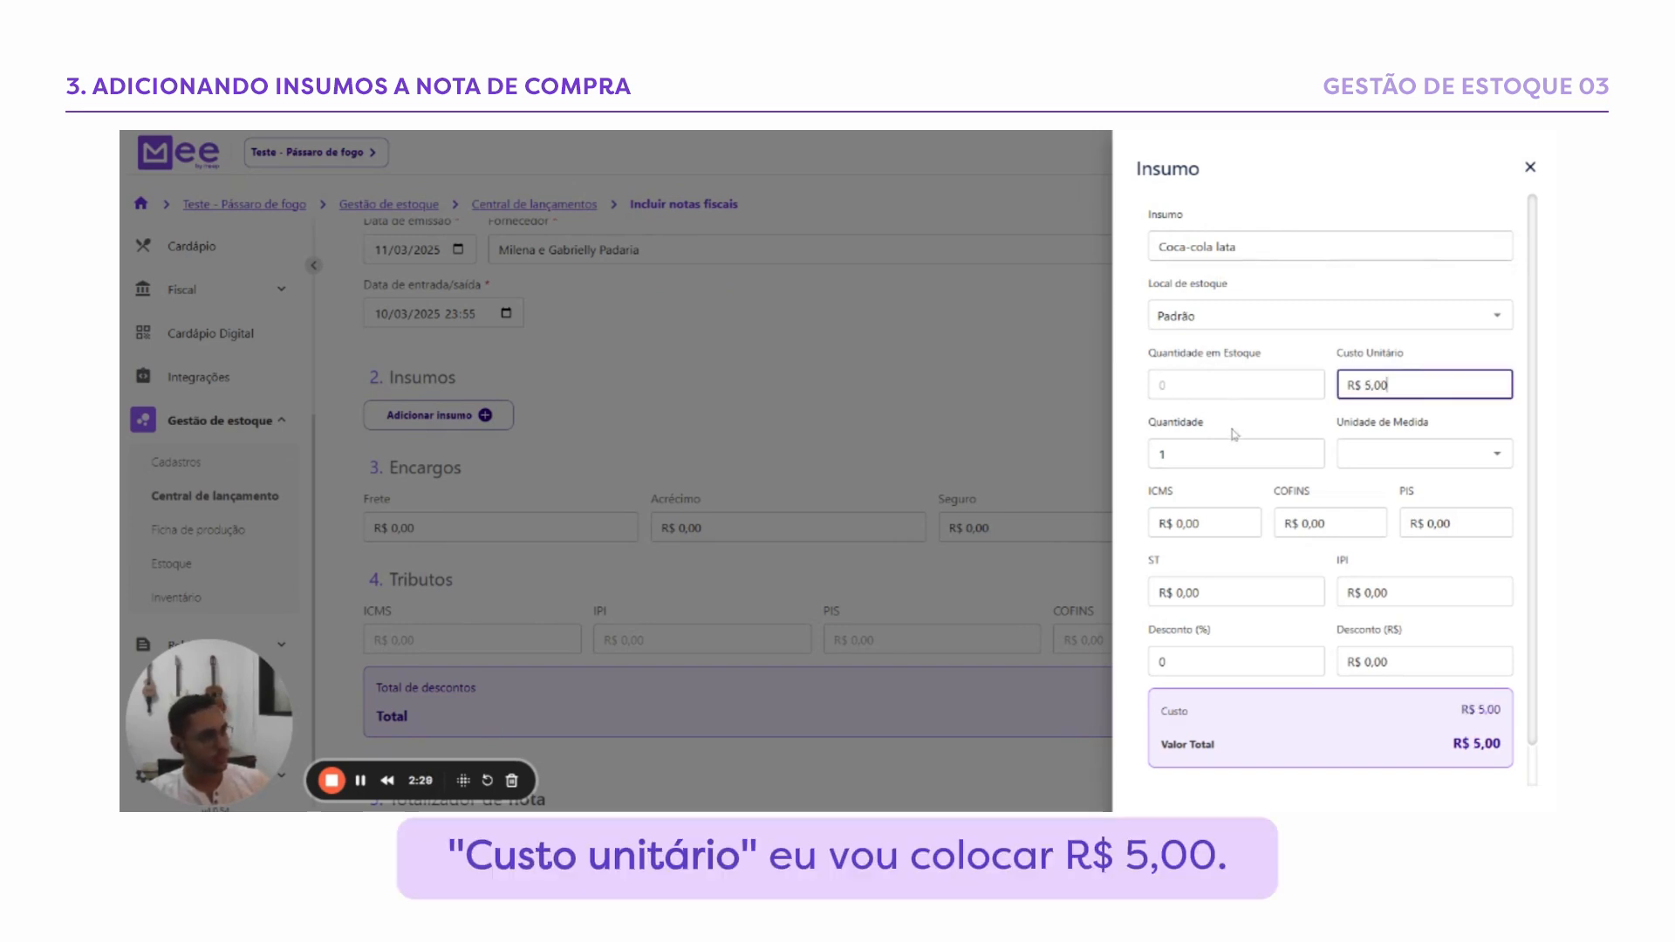
# Set the item's purchased quantity to 50 and its unit of measure to un
pyautogui.doubleClick(1221, 453)
pyautogui.write('50')
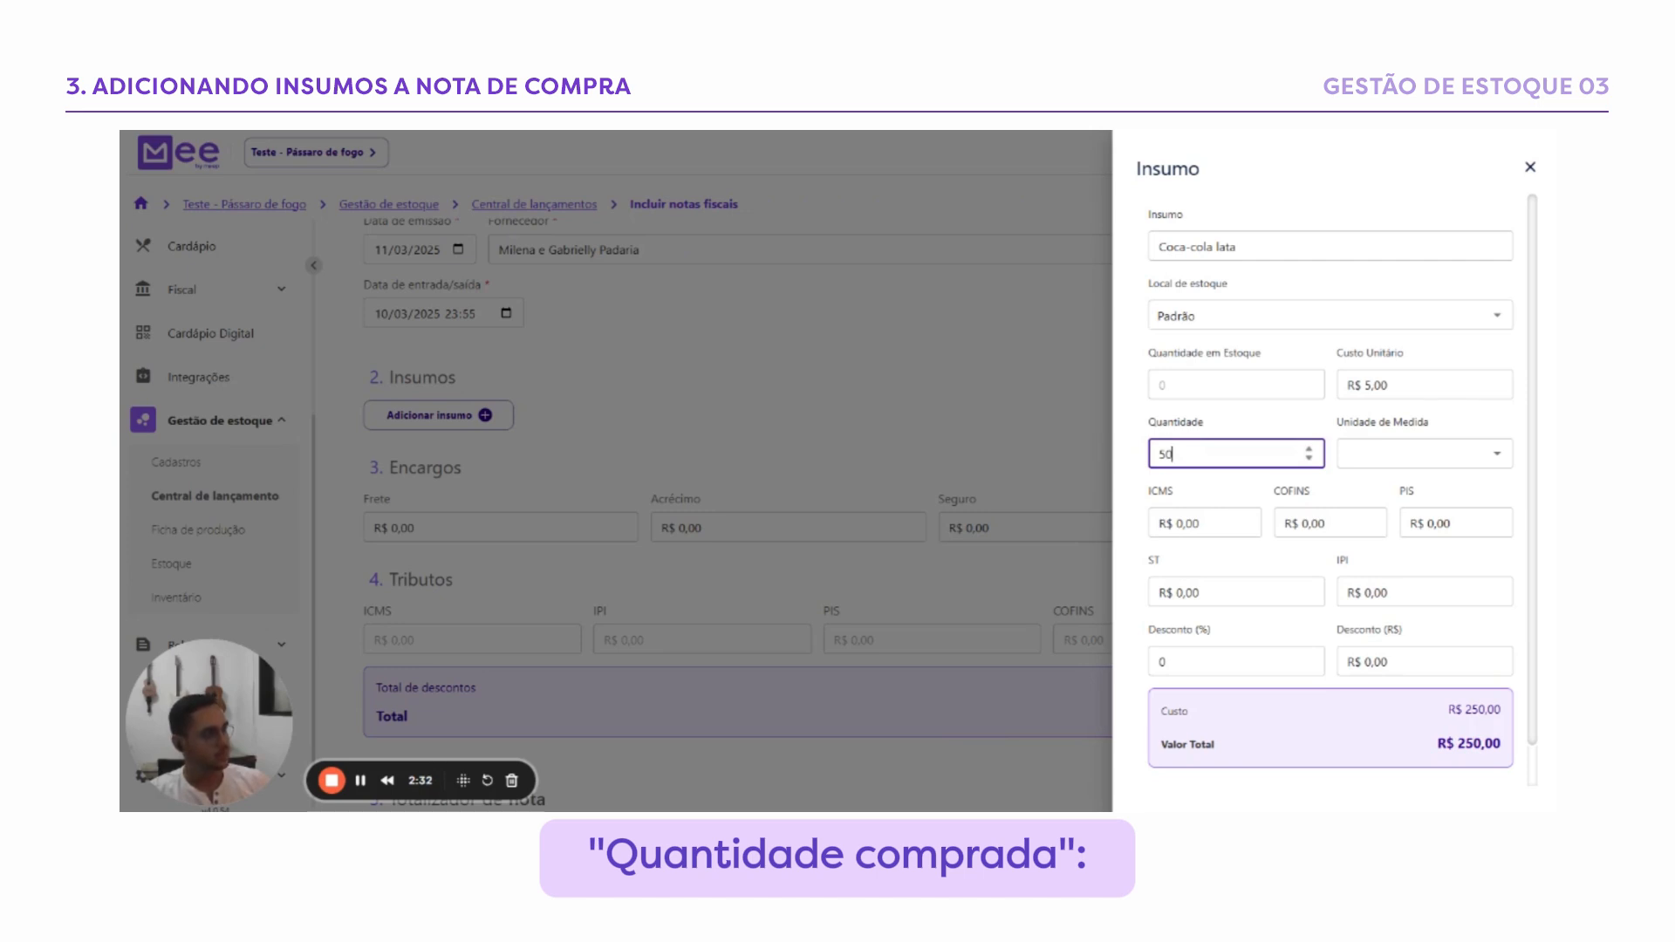
pyautogui.click(1358, 454)
pyautogui.click(1350, 495)
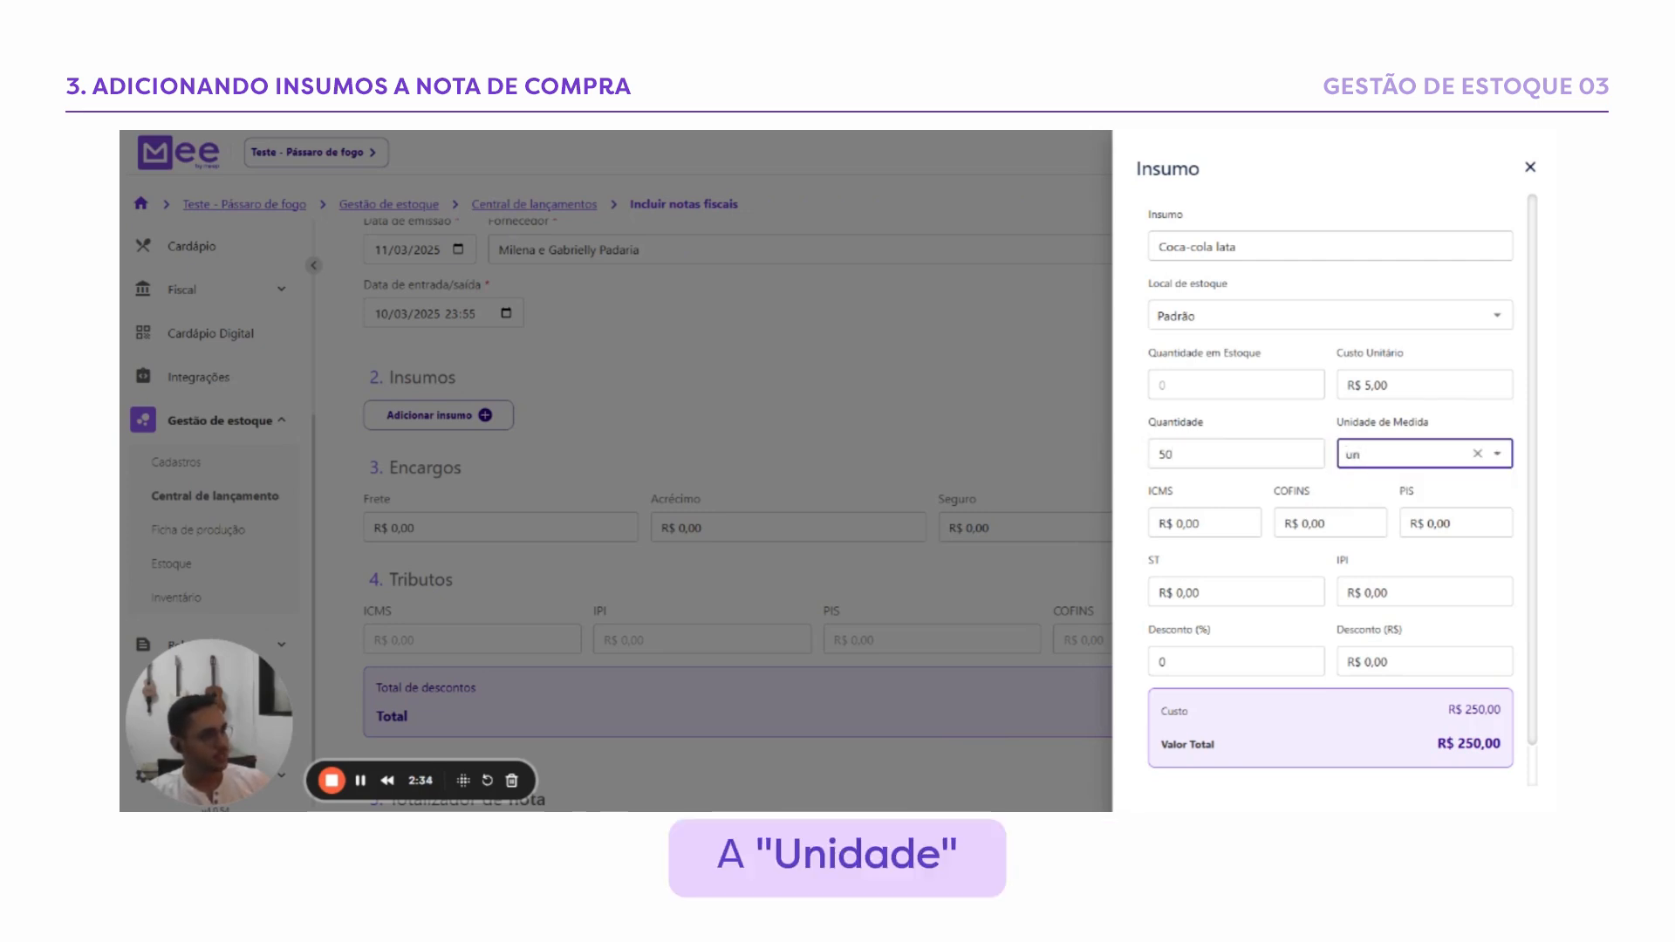
# Set the item's ICMS, COFINS, PIS, ST and IPI taxes to R$ 1,00 each
pyautogui.scroll(-1, 1145, 528)
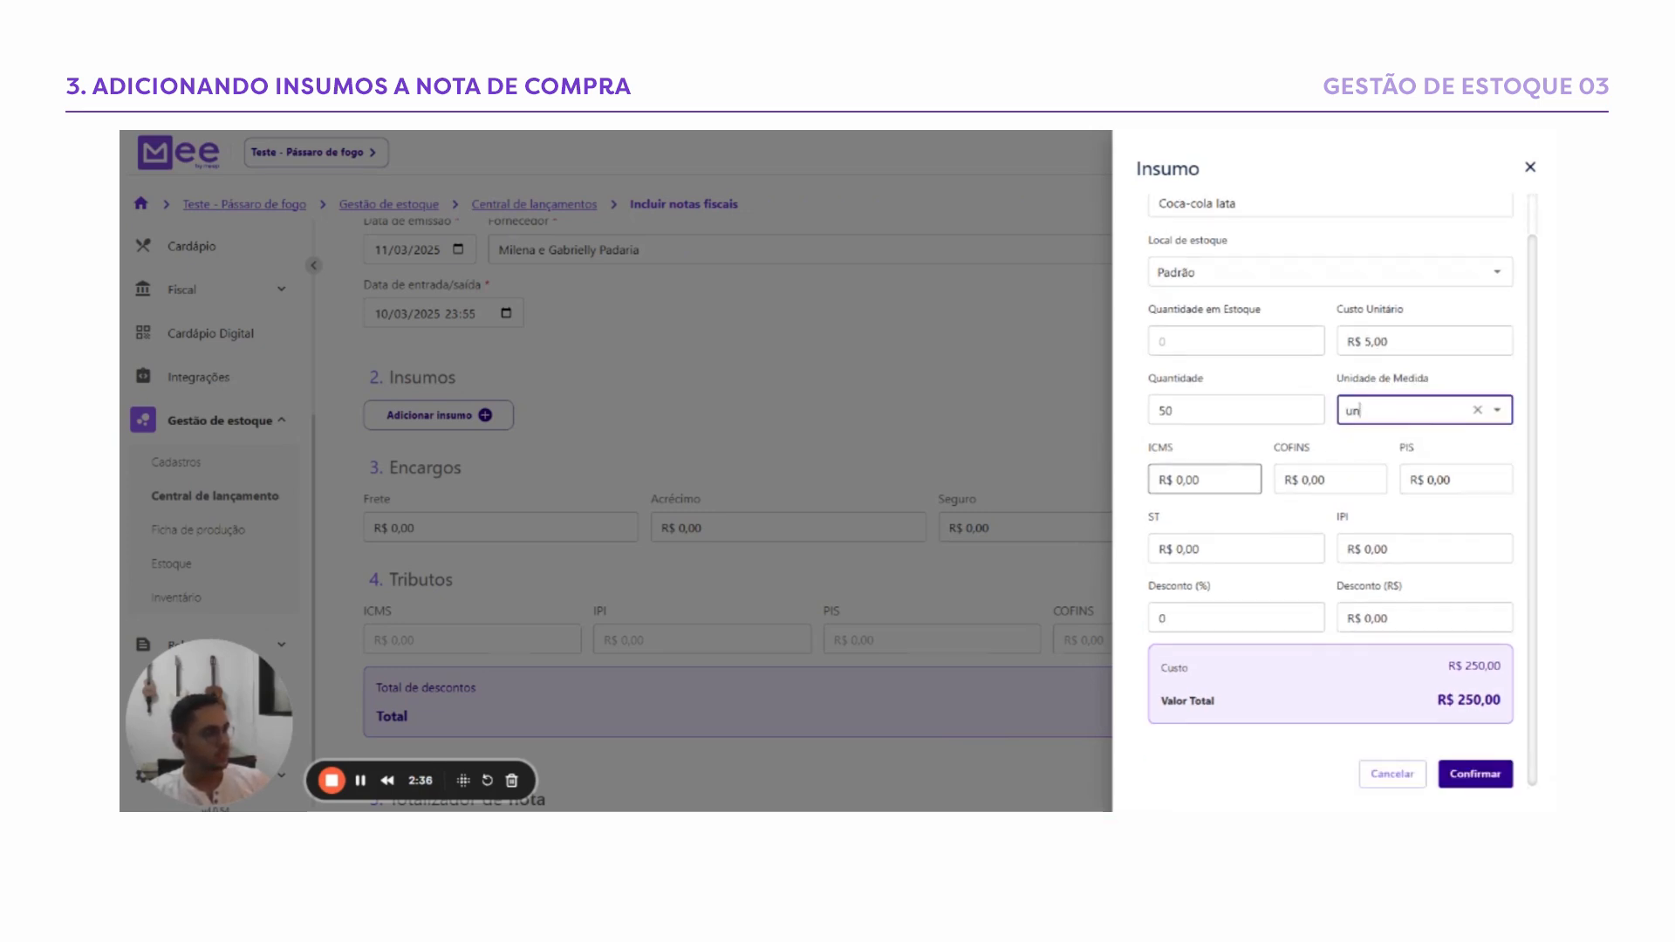
pyautogui.click(1239, 482)
pyautogui.write('1,0')
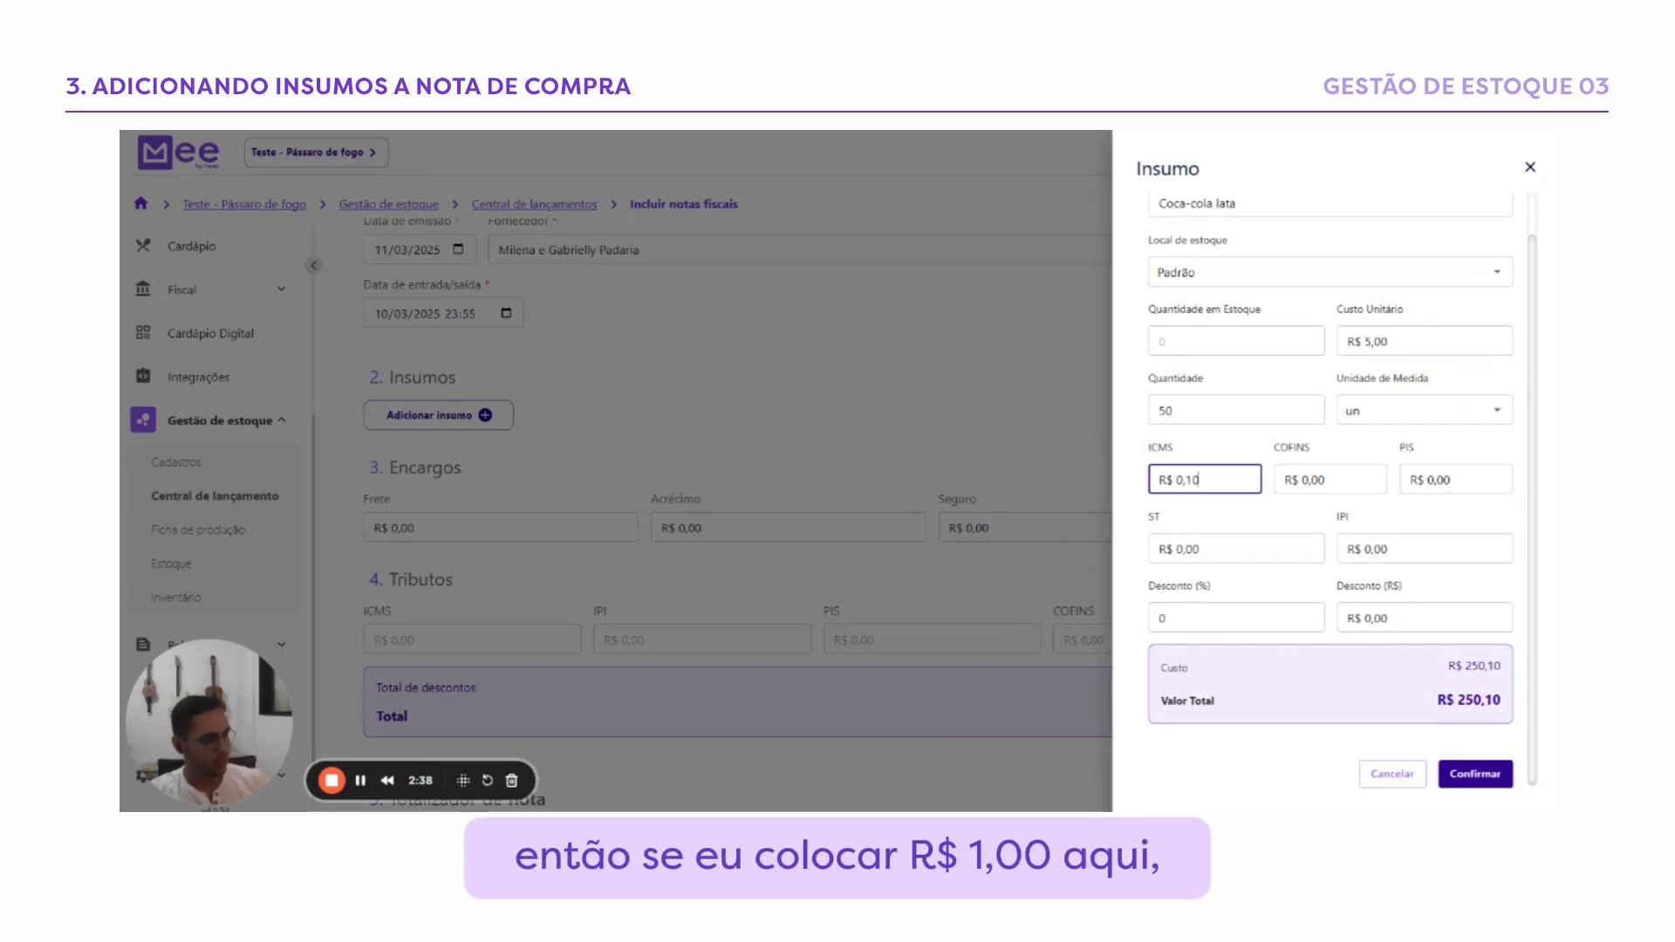
pyautogui.write('0')
pyautogui.press('Tab')
pyautogui.write('100')
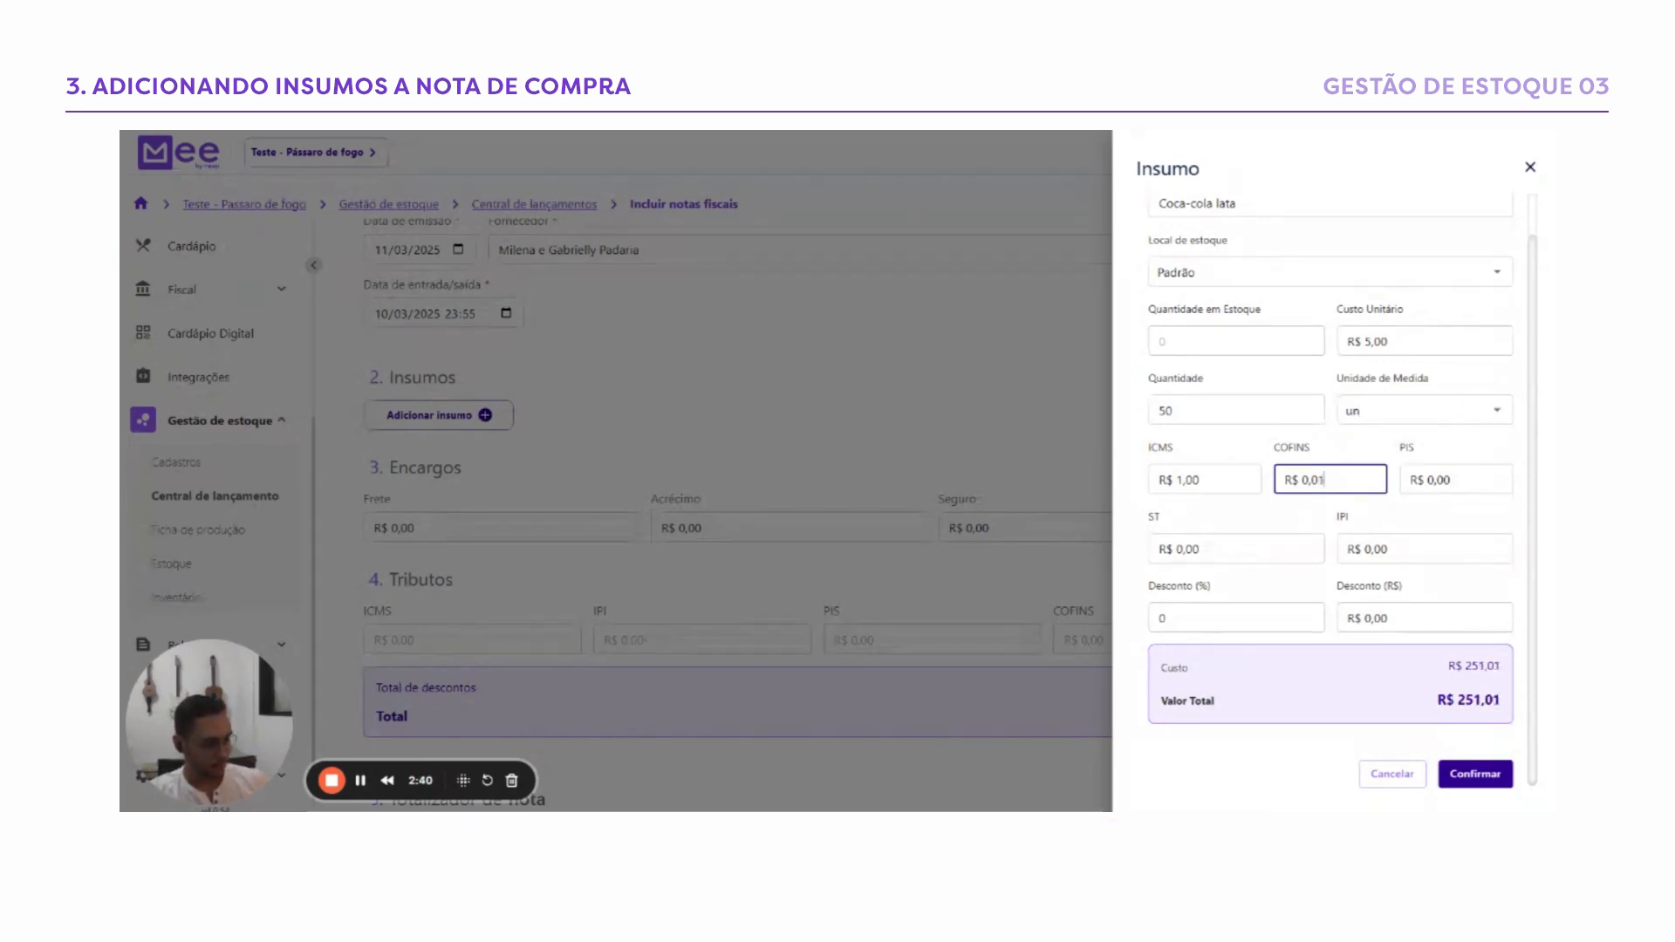
pyautogui.press('Tab')
pyautogui.write('100')
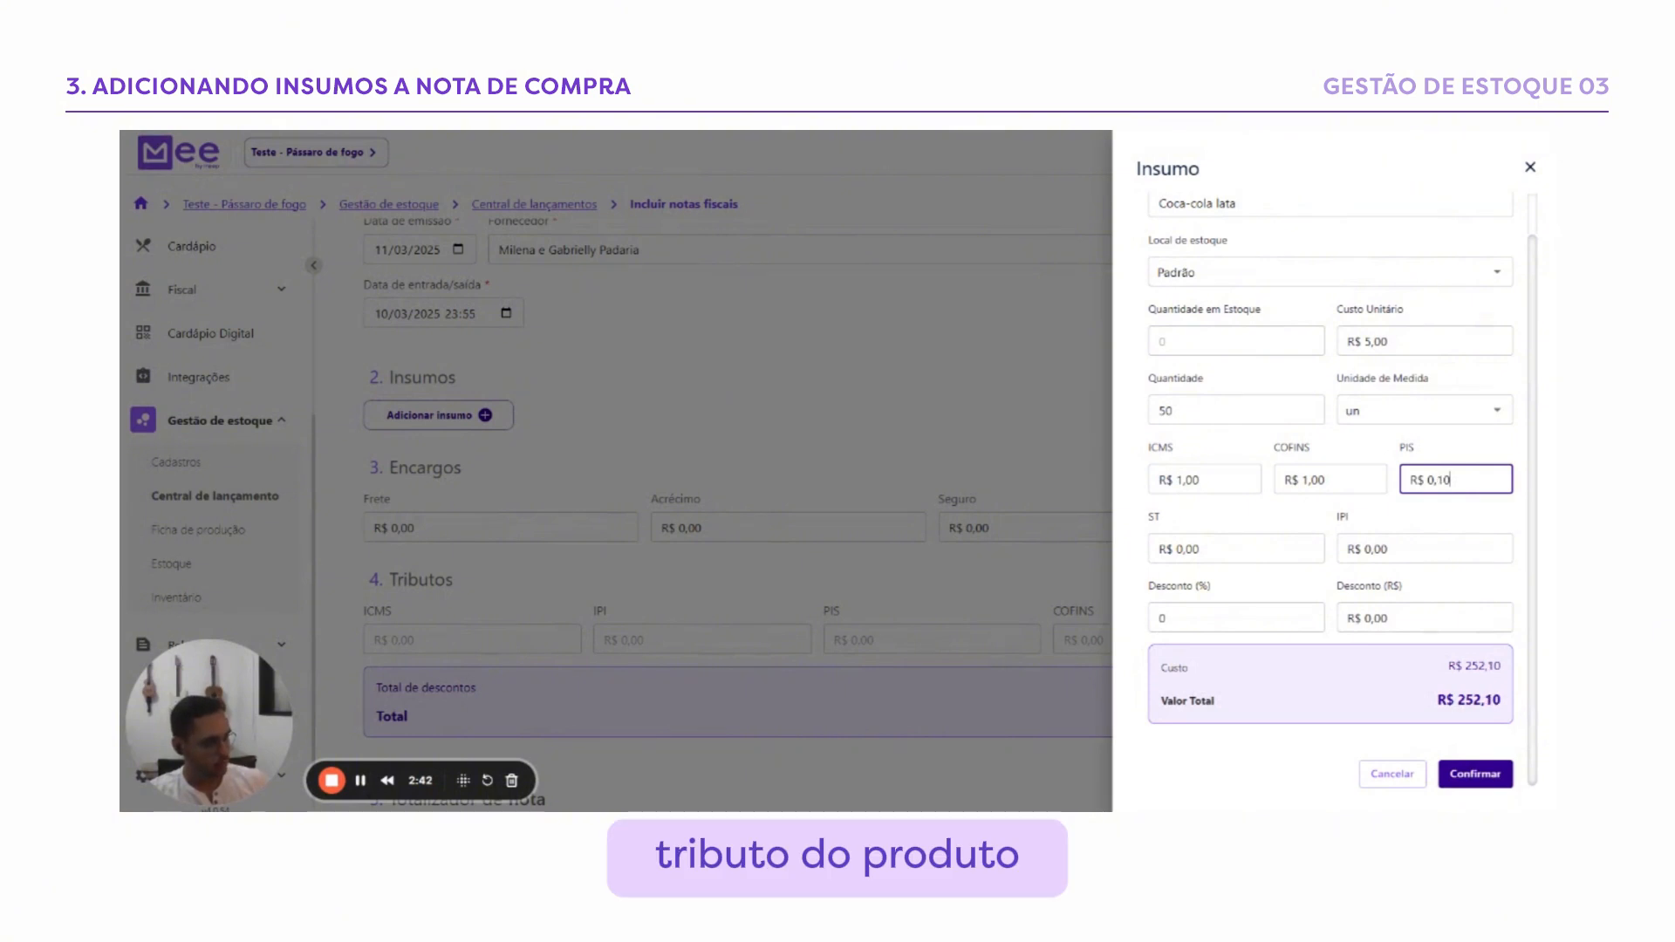
pyautogui.press('Tab')
pyautogui.write('100')
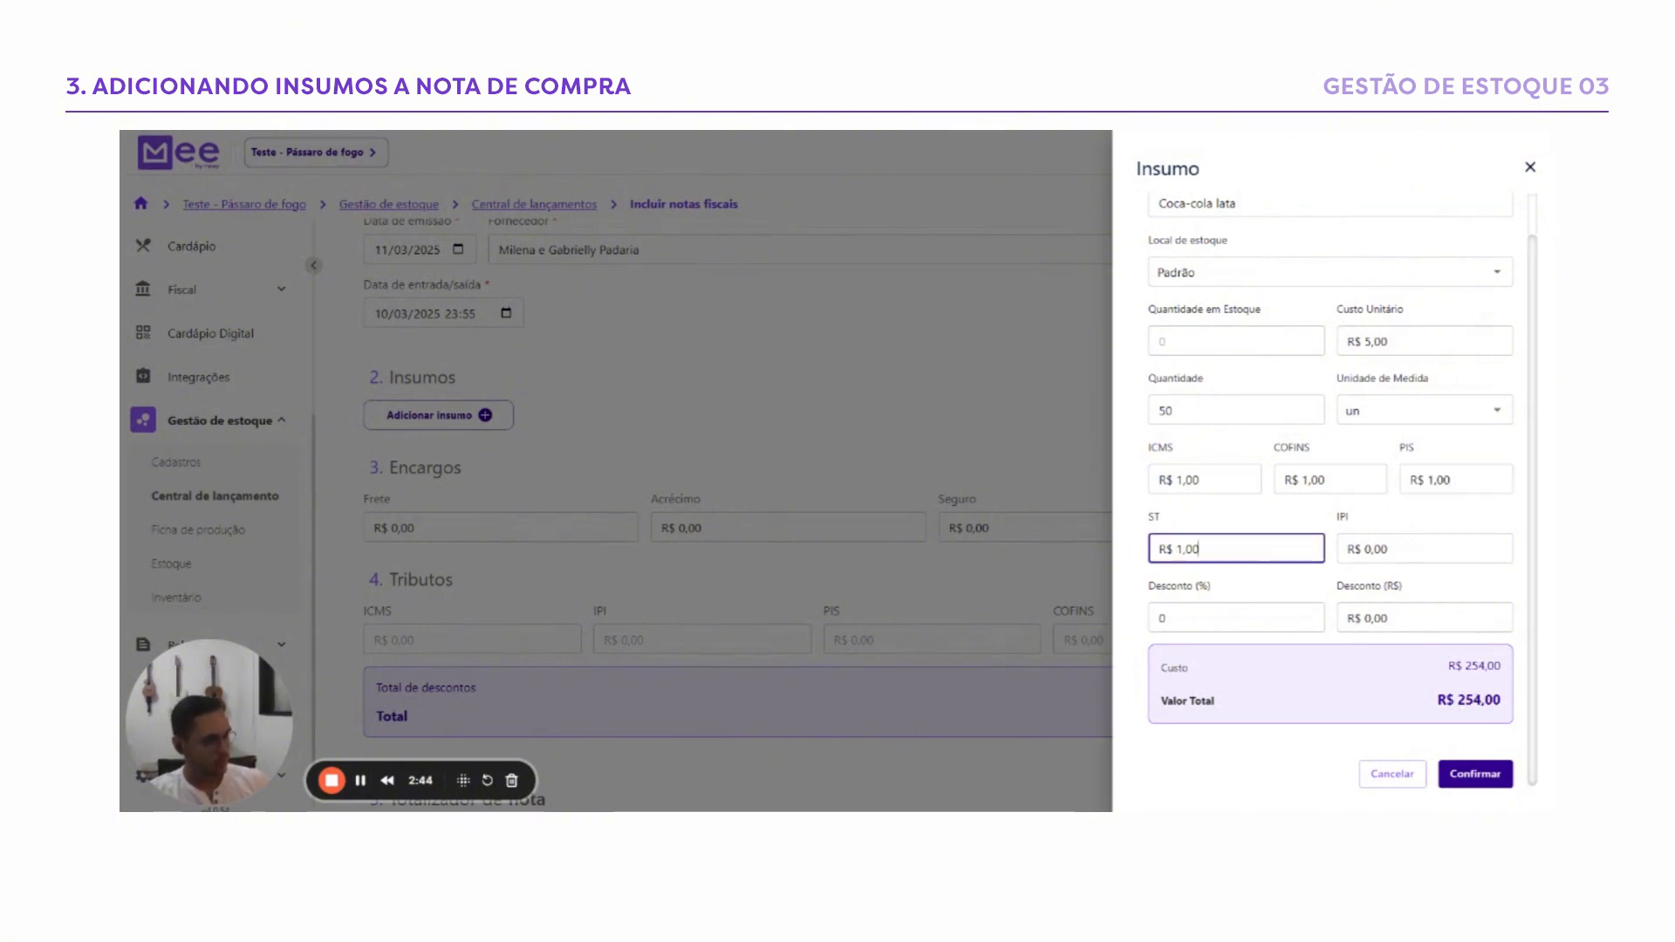
pyautogui.press('Tab')
pyautogui.write('100')
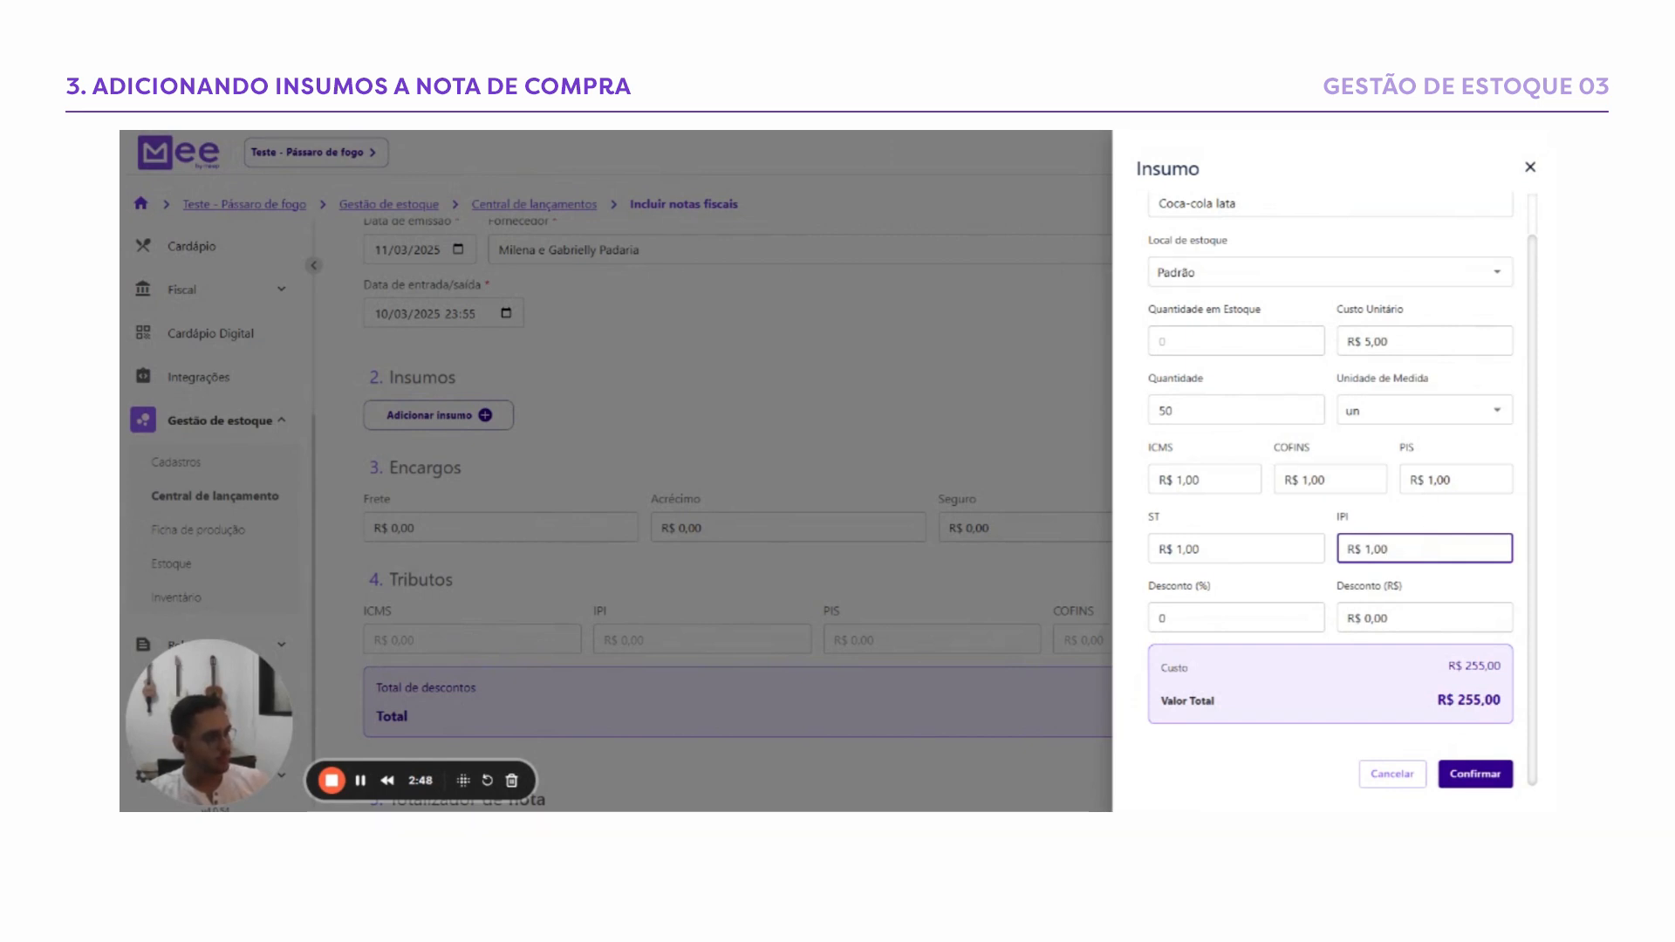
# Set the percentage discount of the Coca-cola lata item to 10
pyautogui.scroll(1, 1317, 502)
pyautogui.scroll(-1, 1318, 502)
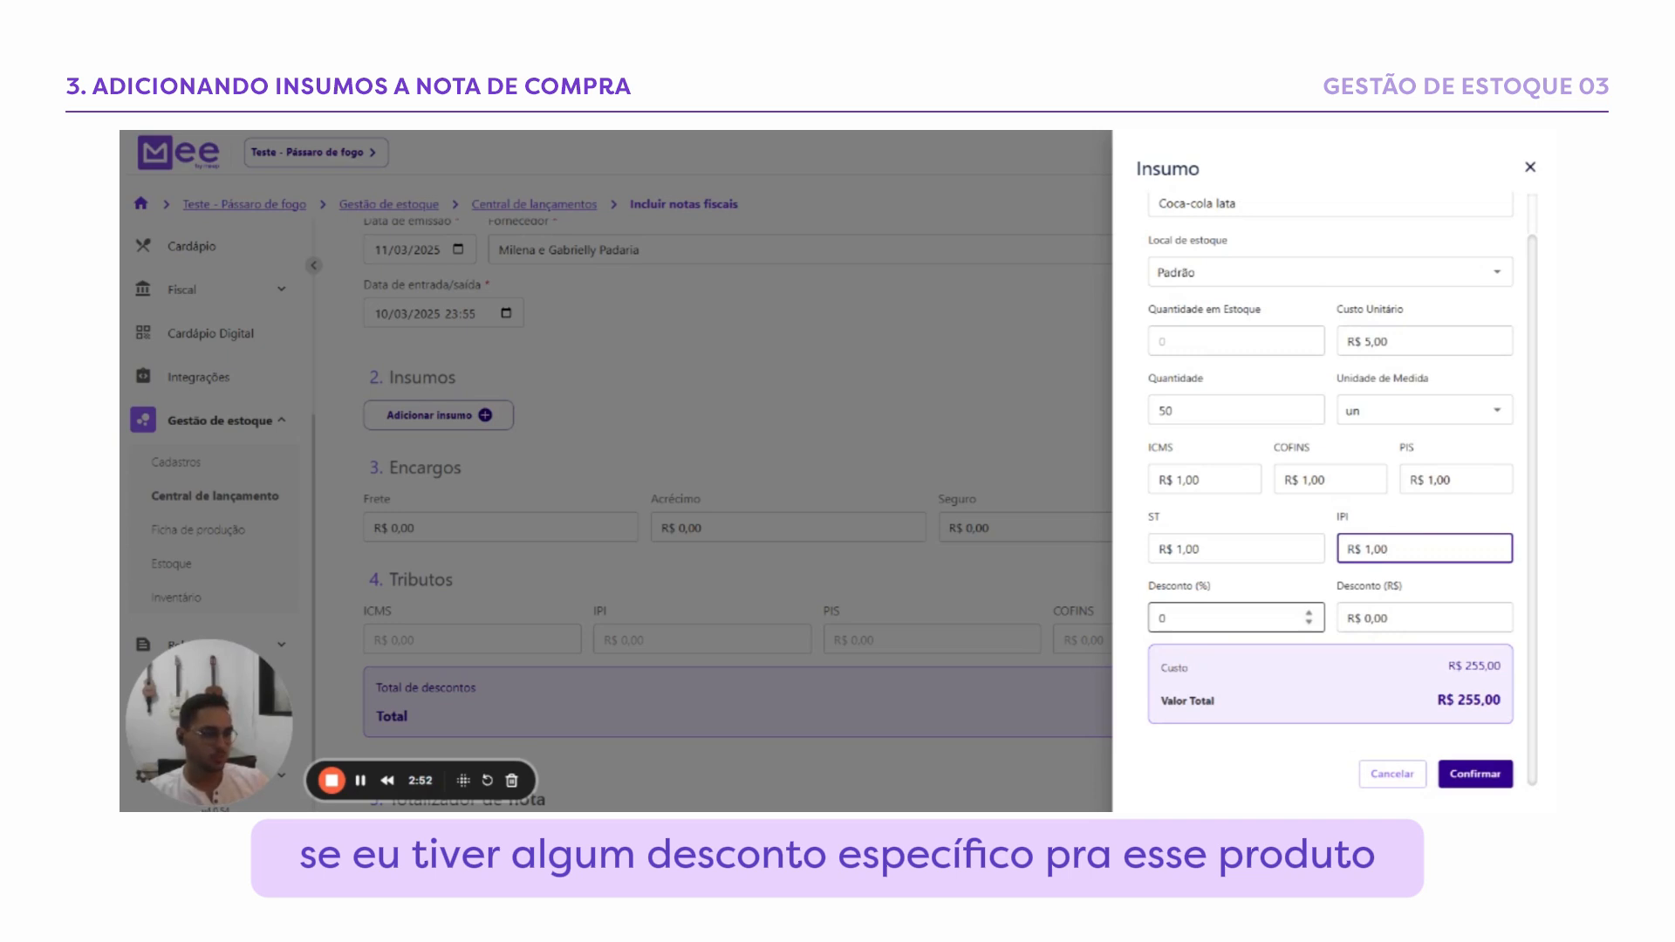
pyautogui.click(1222, 617)
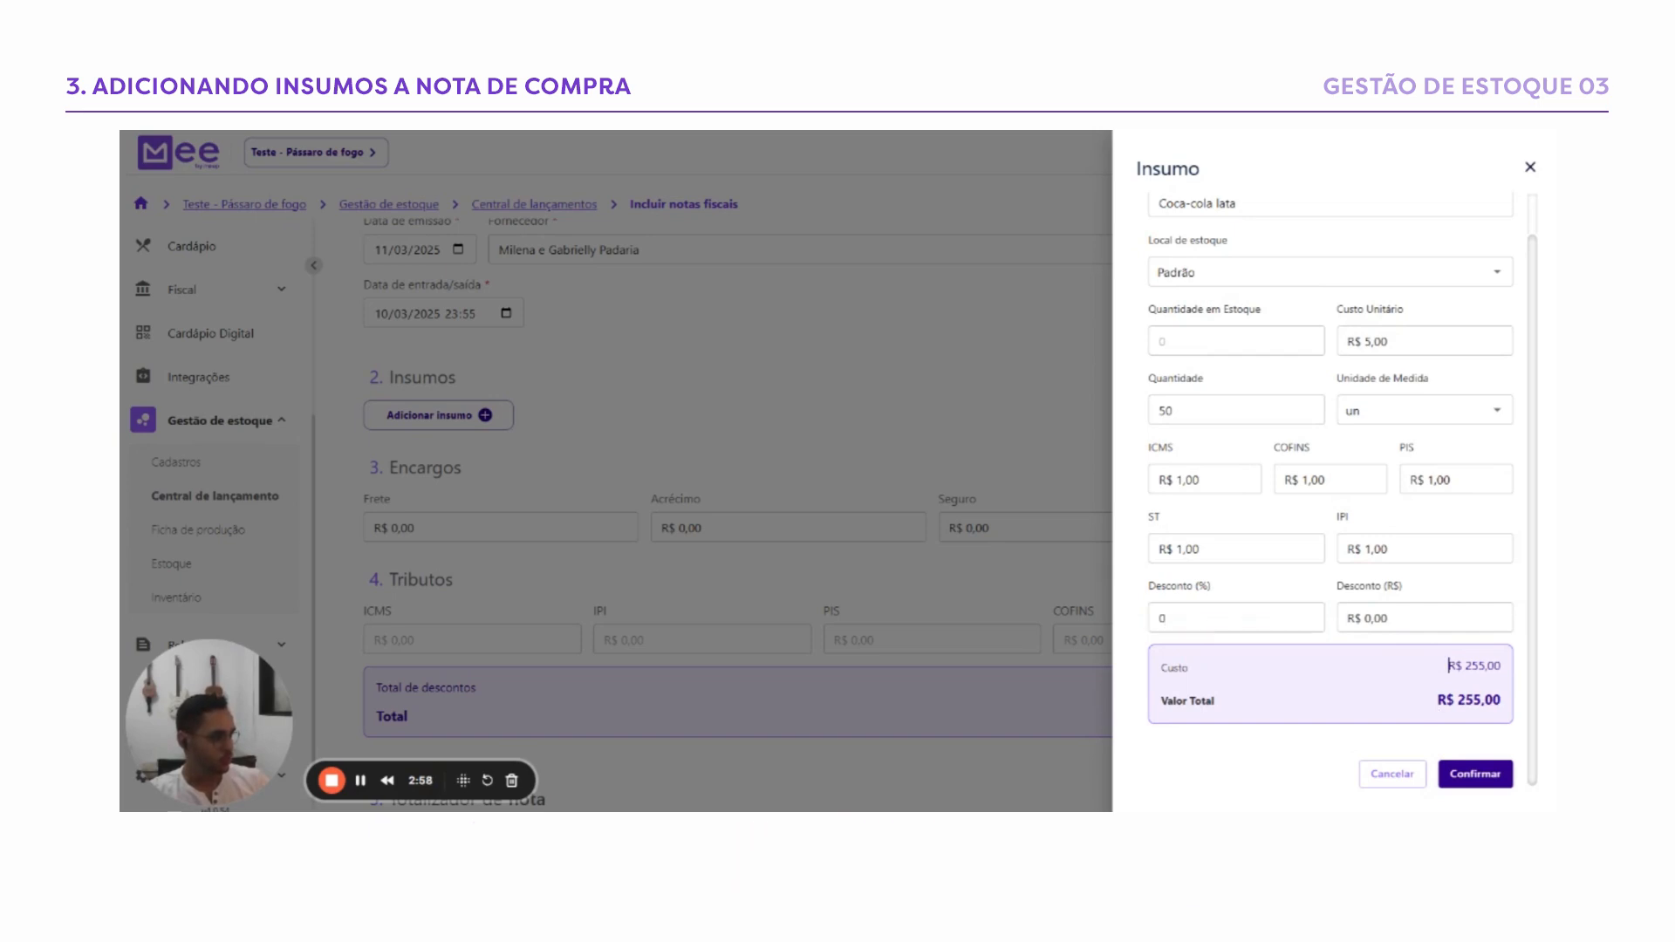
pyautogui.moveTo(1450, 667); pyautogui.dragTo(1494, 668)
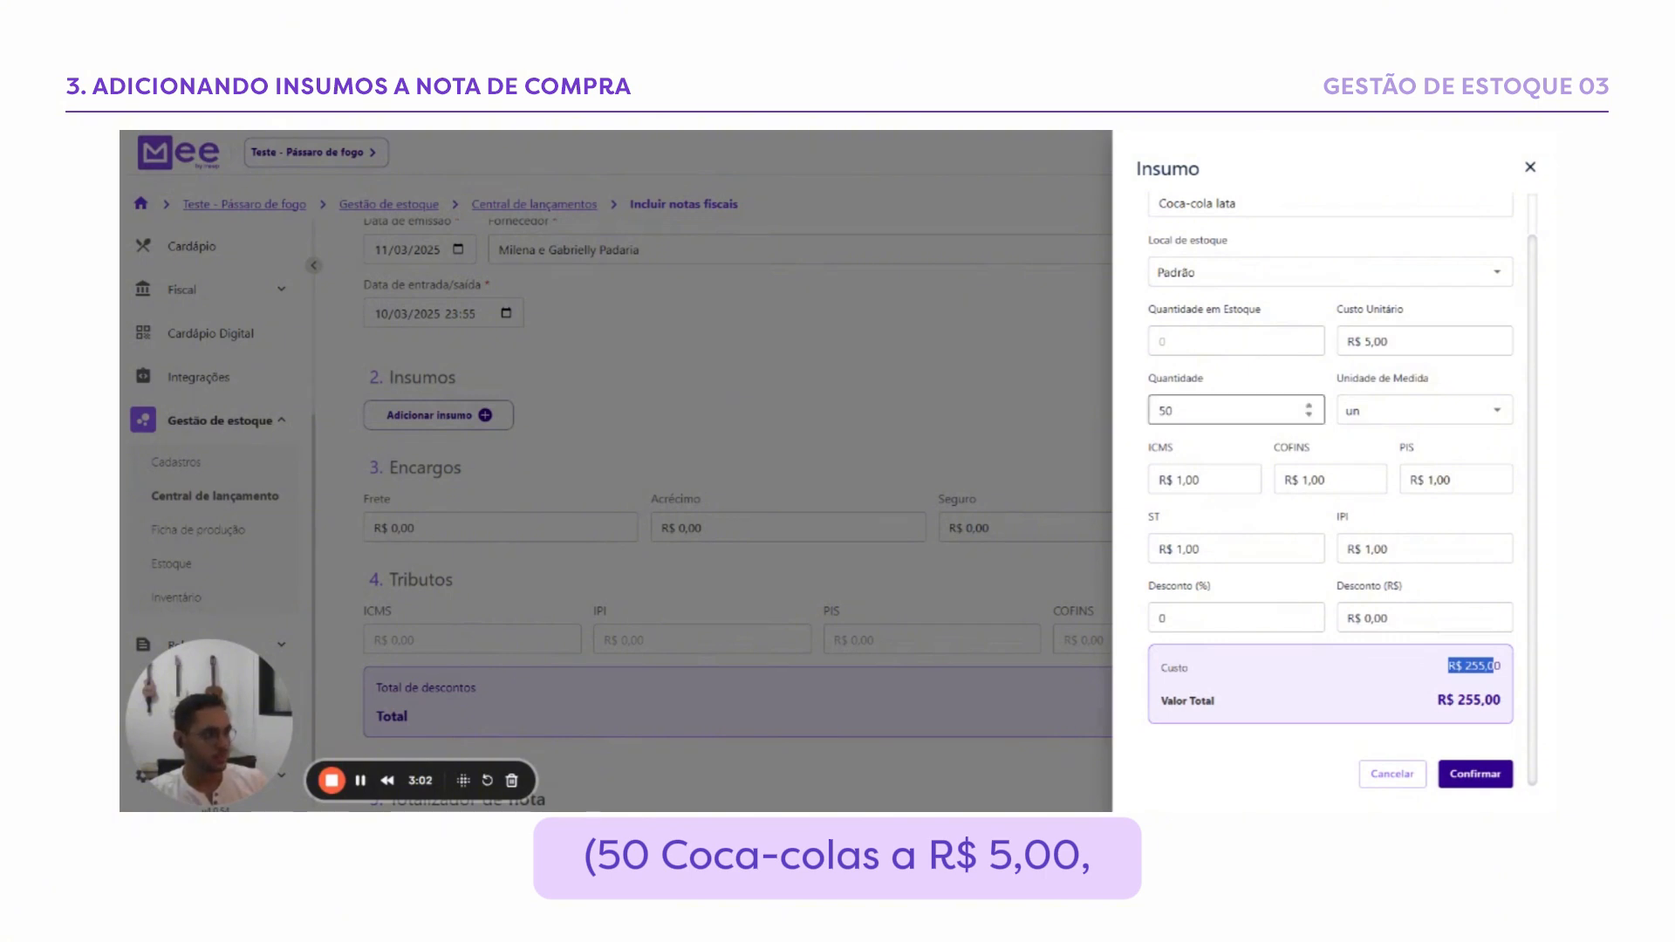
pyautogui.click(1247, 618)
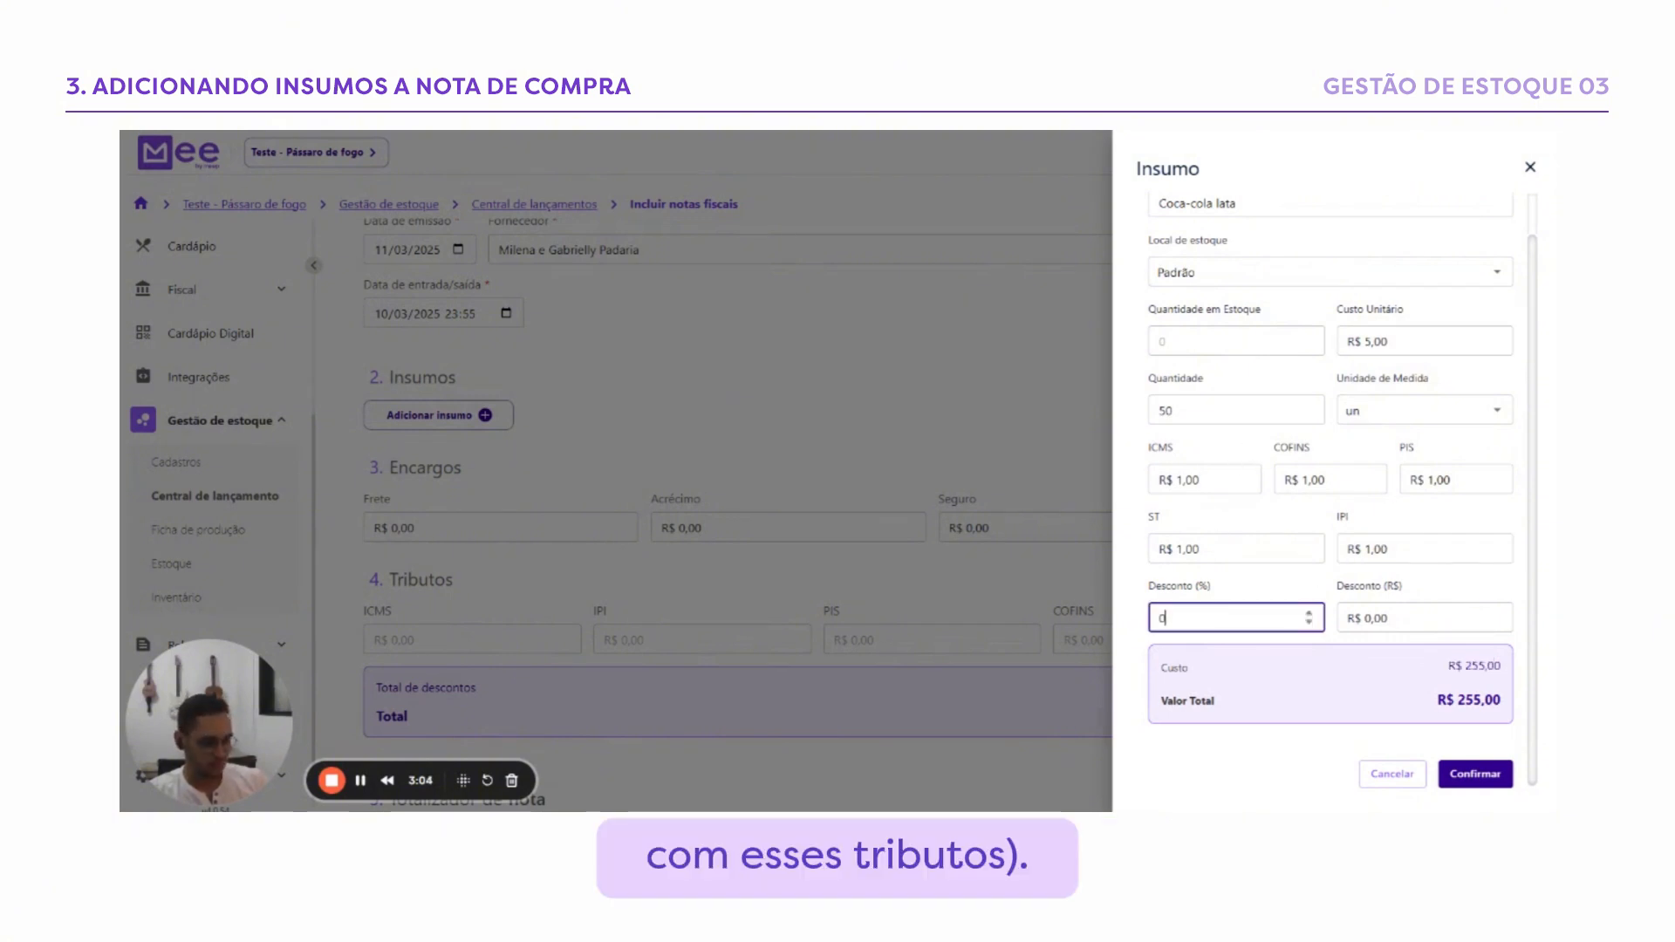
pyautogui.press('BackSpace')
pyautogui.write('10')
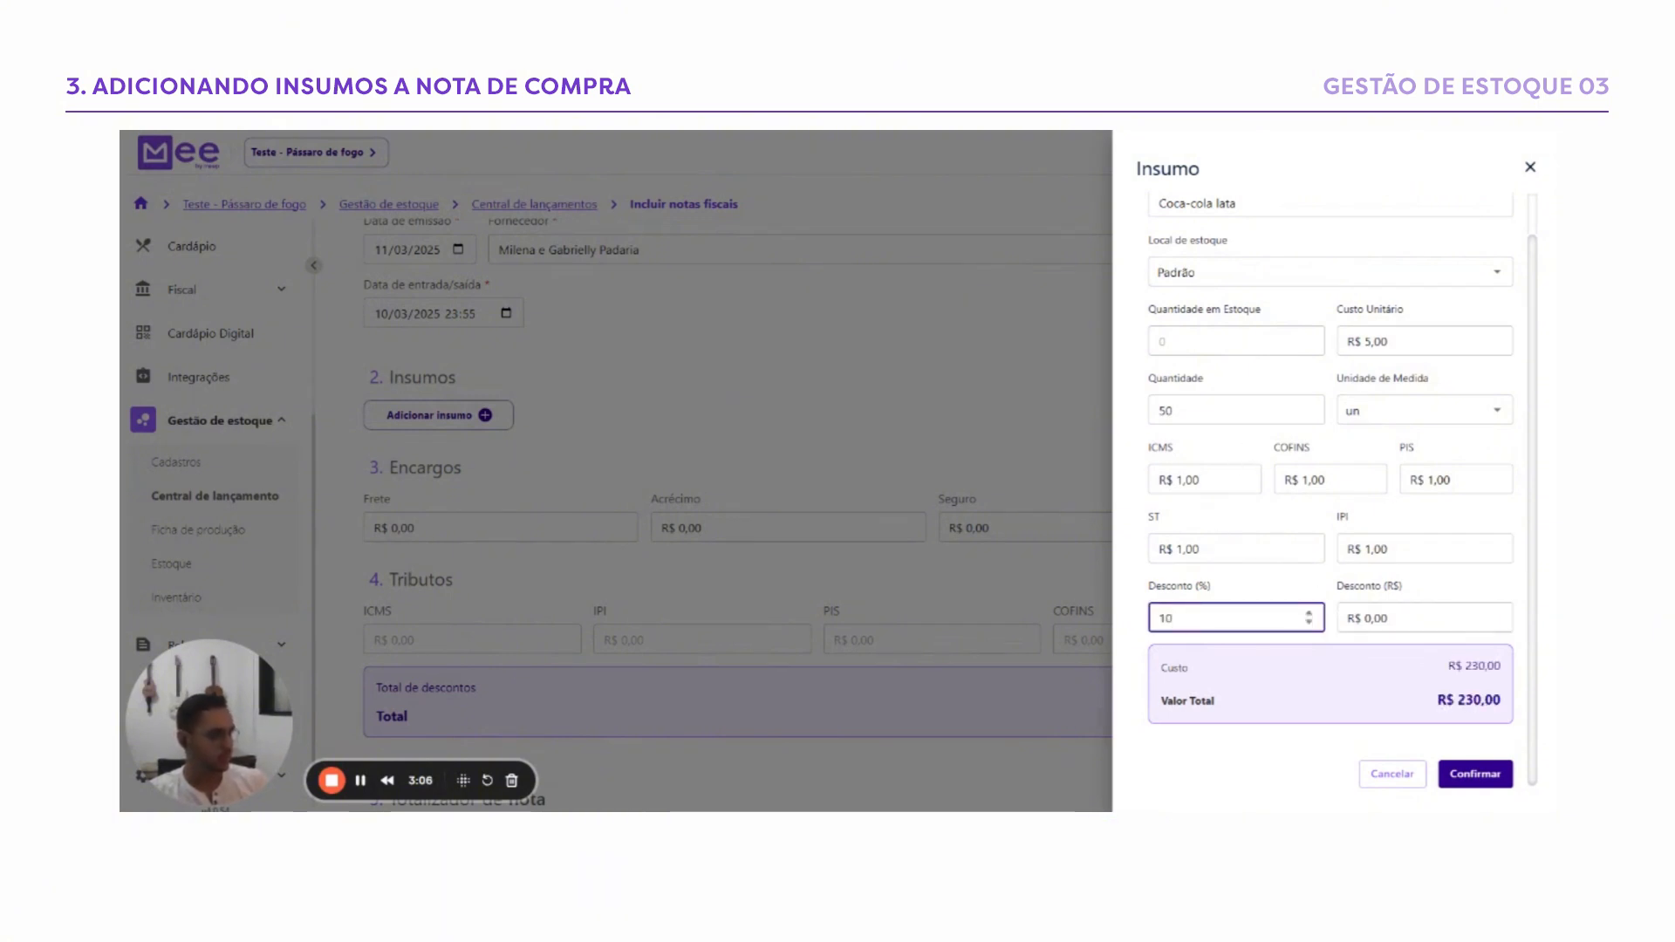
# Reset the Coca-cola lata item's percentage discount to 0 and set its discount in reais to R$ 10,00
pyautogui.press('BackSpace')
pyautogui.press('BackSpace')
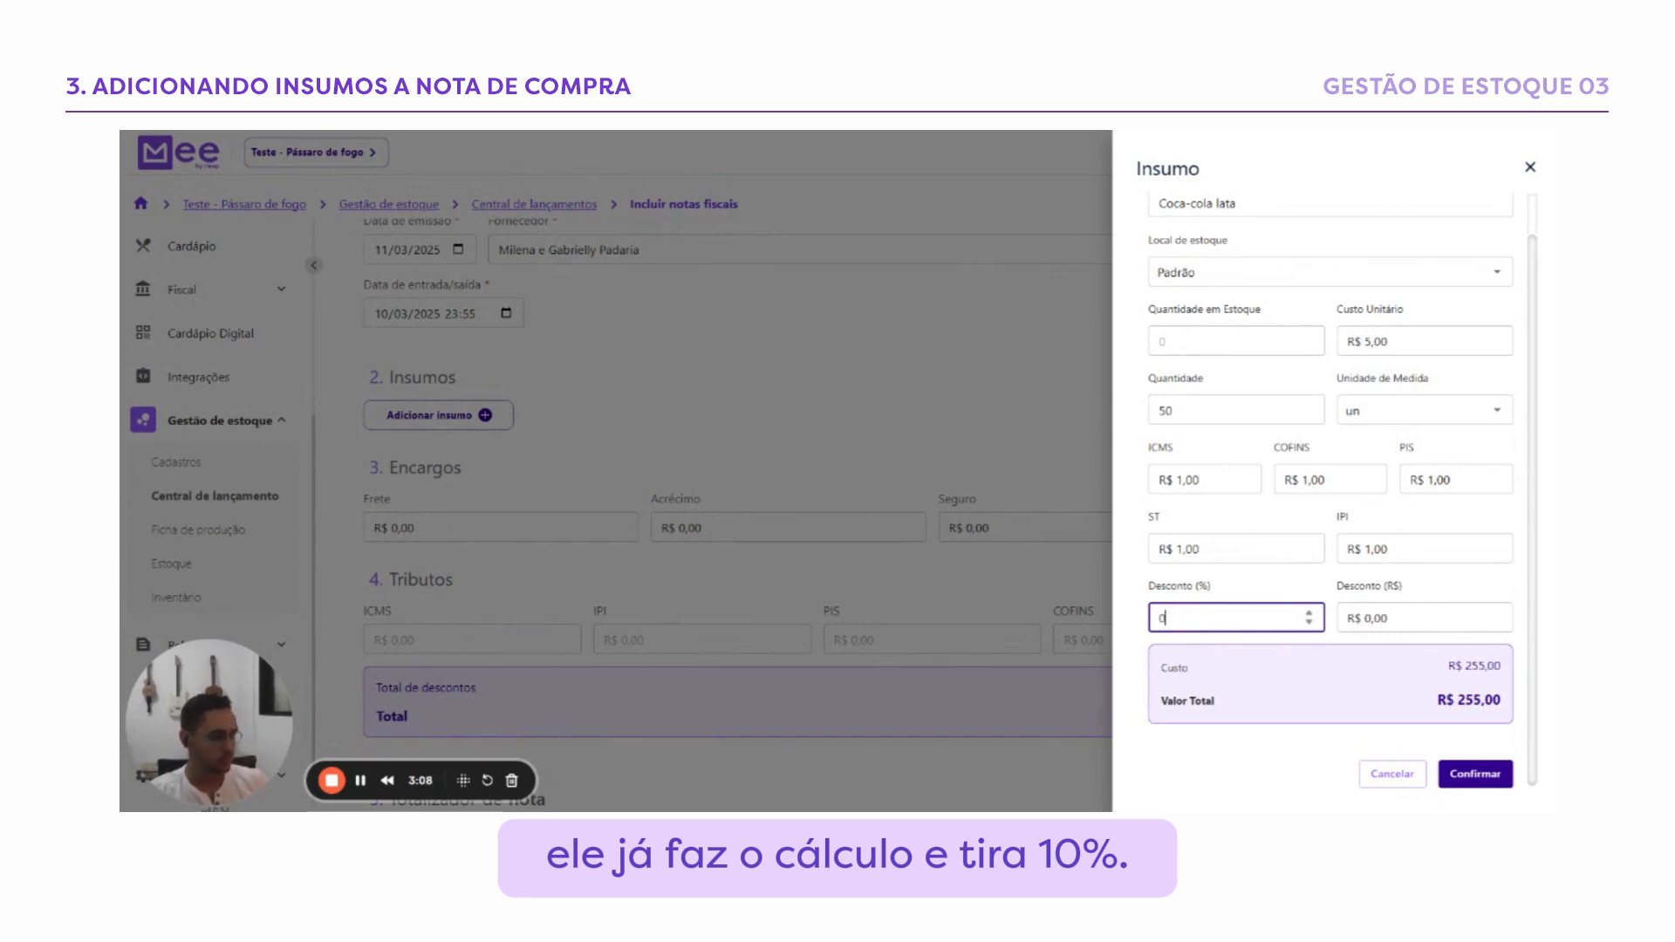
pyautogui.click(1425, 618)
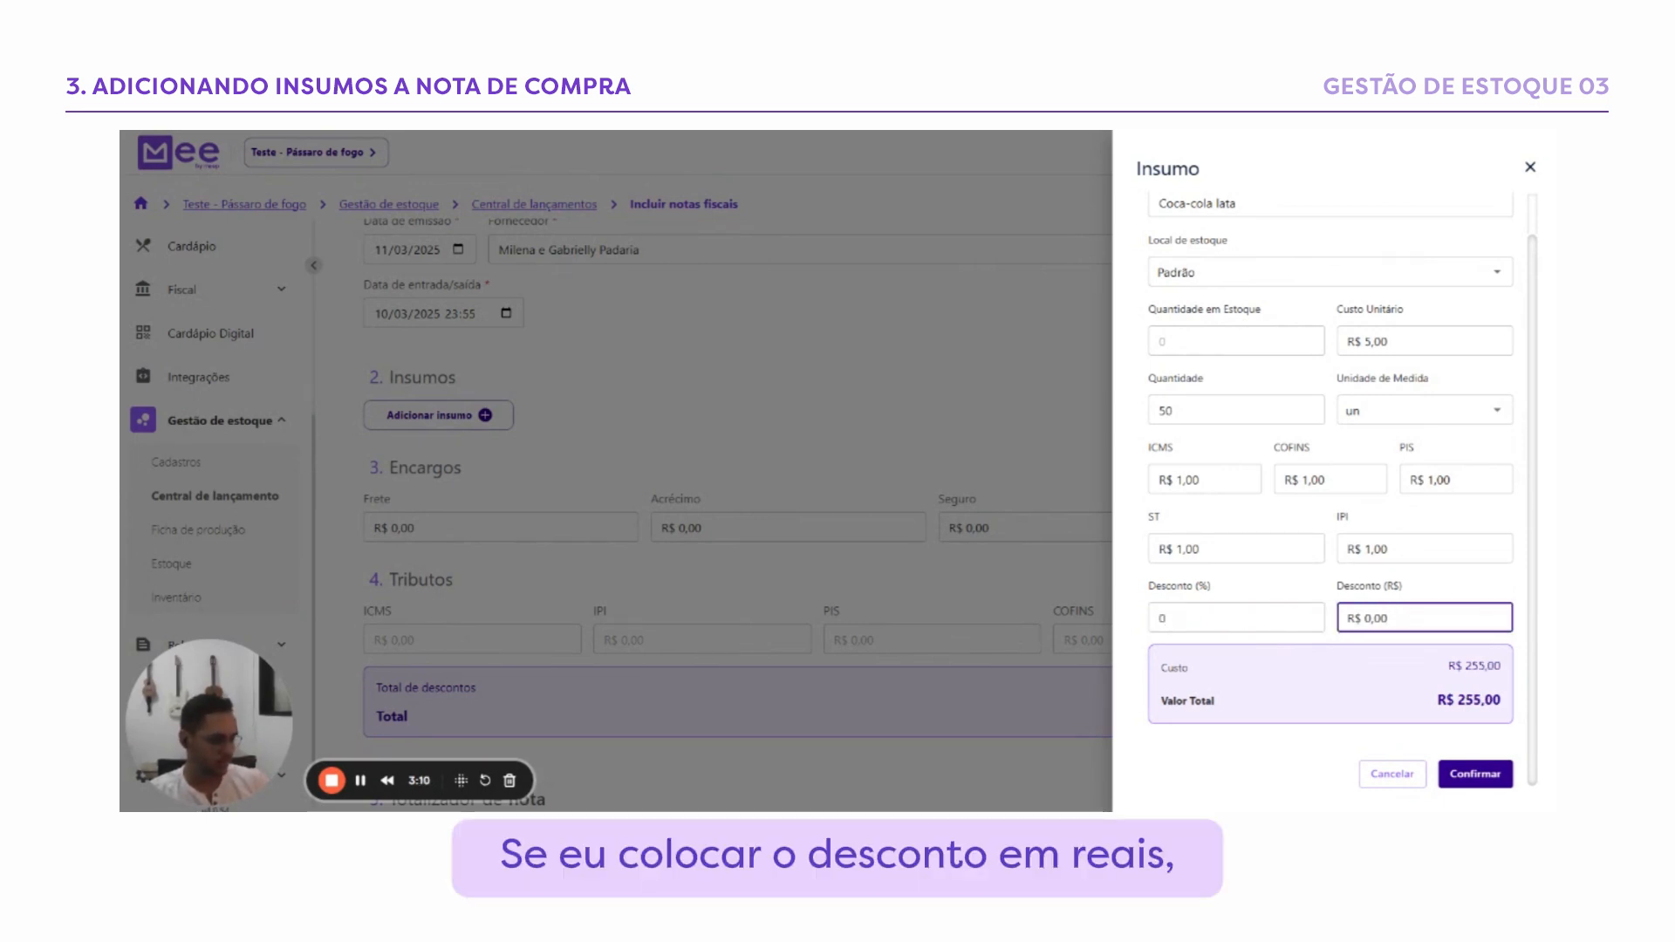
pyautogui.write('1000')
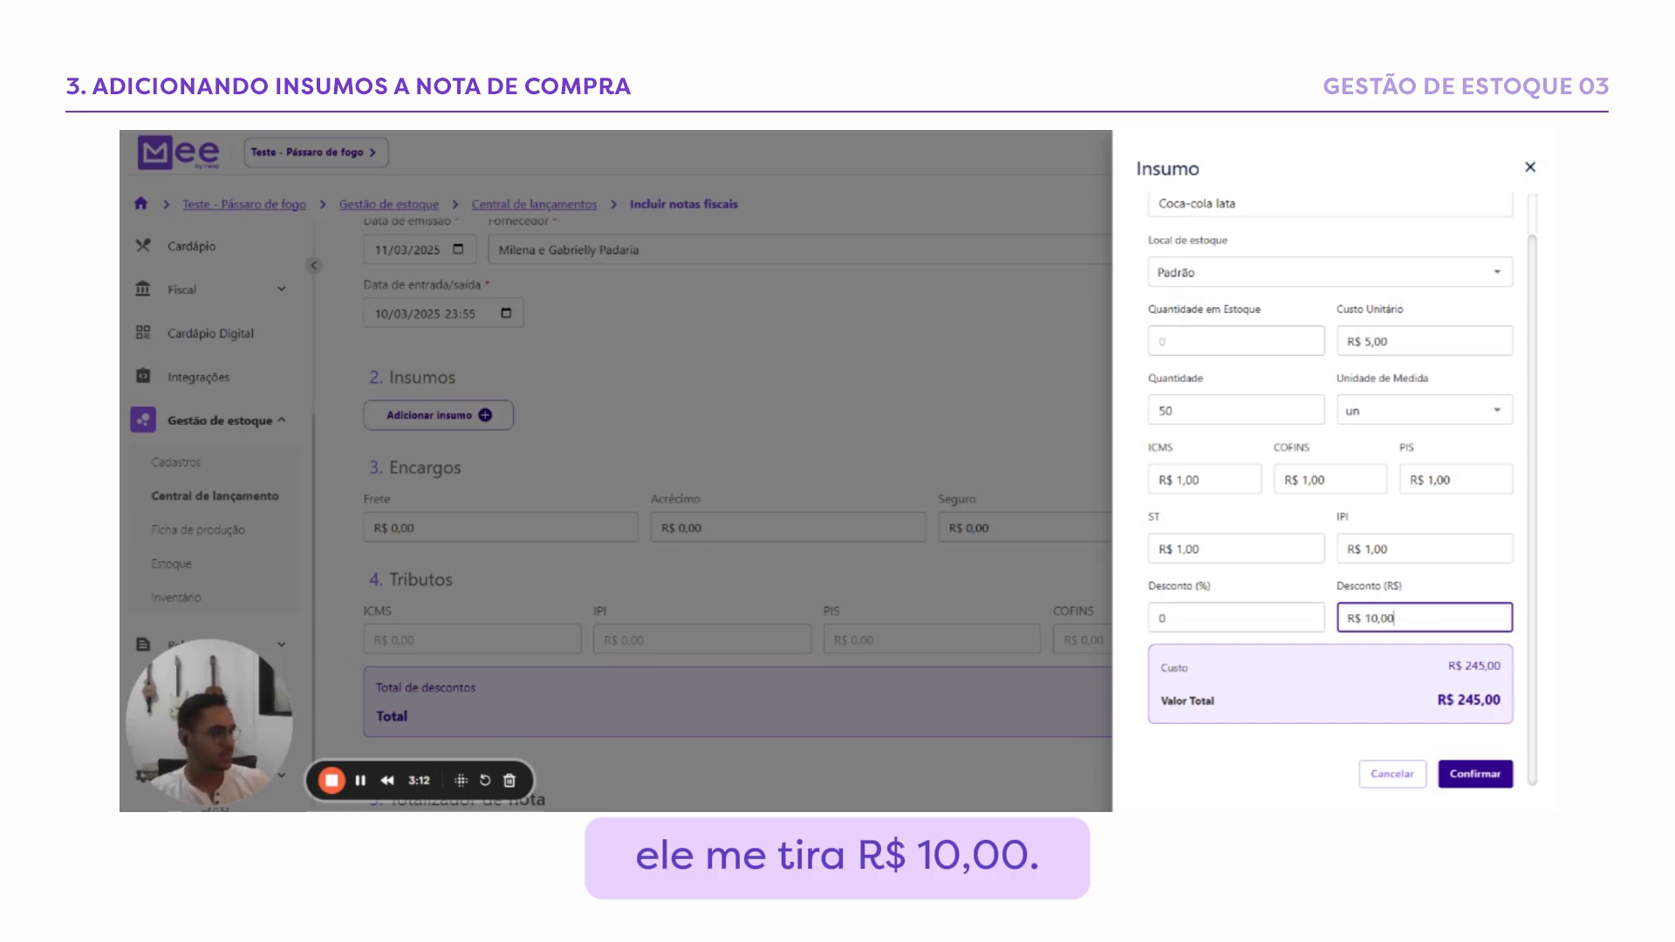
# Clear the item's discount in reais back to R$ 0,00
pyautogui.press('BackSpace')
pyautogui.press('BackSpace')
pyautogui.press('BackSpace')
pyautogui.press('BackSpace')
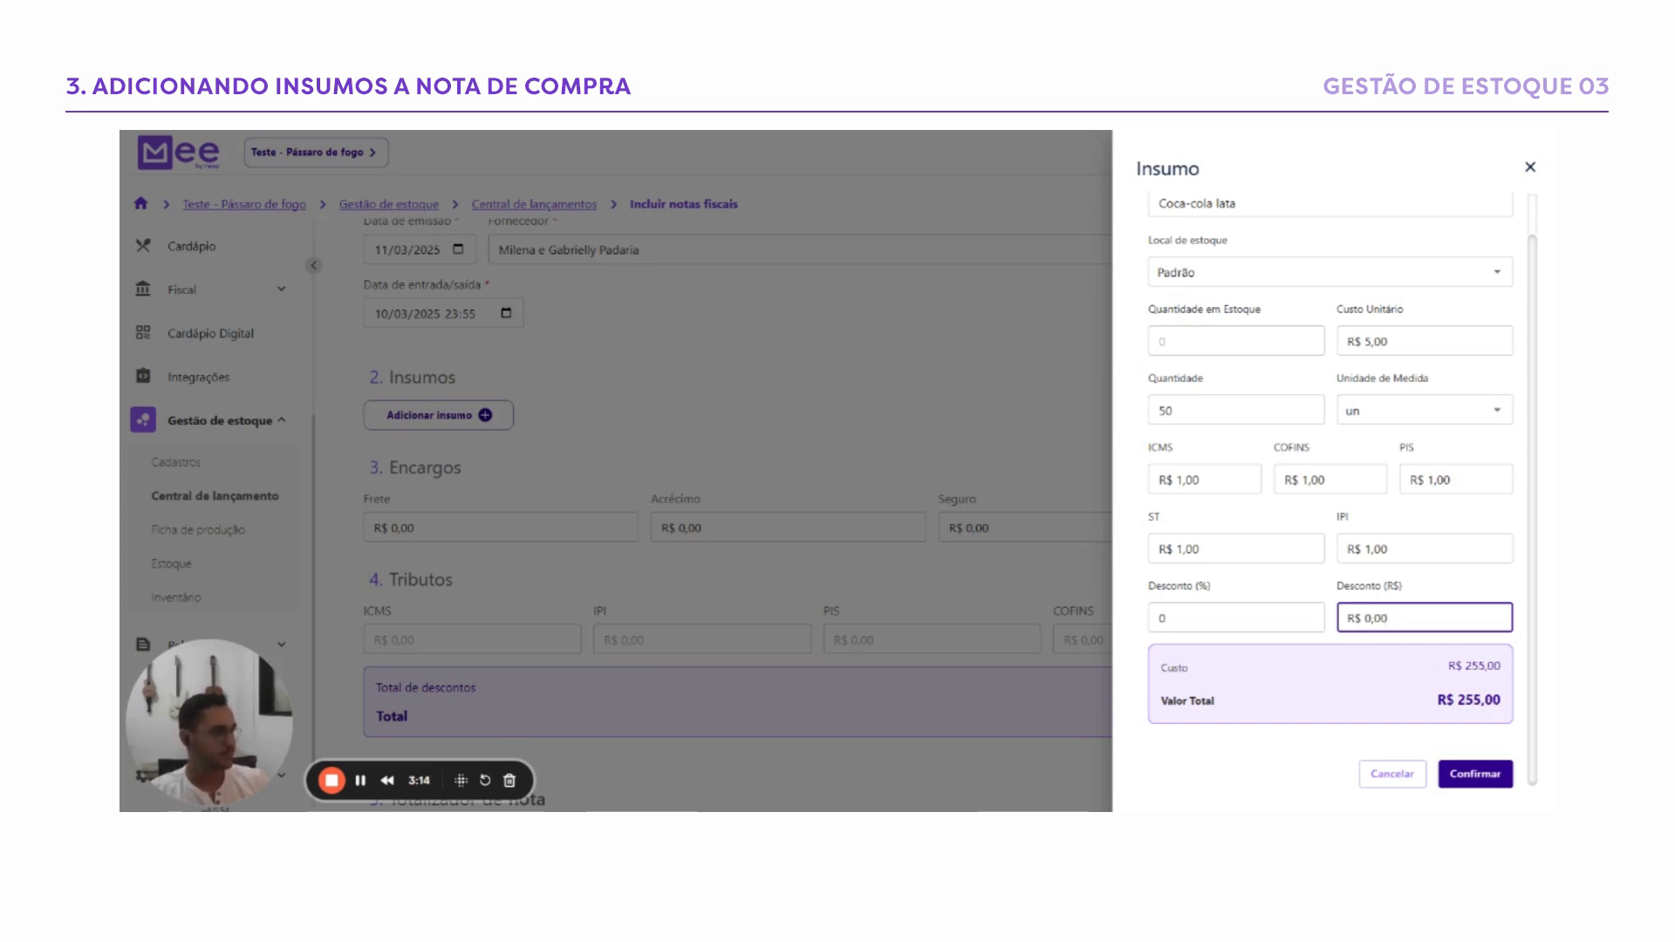
# Compare the Custo and Valor Total of the Coca-cola lata item and confirm it into the purchase note
pyautogui.click(1379, 683)
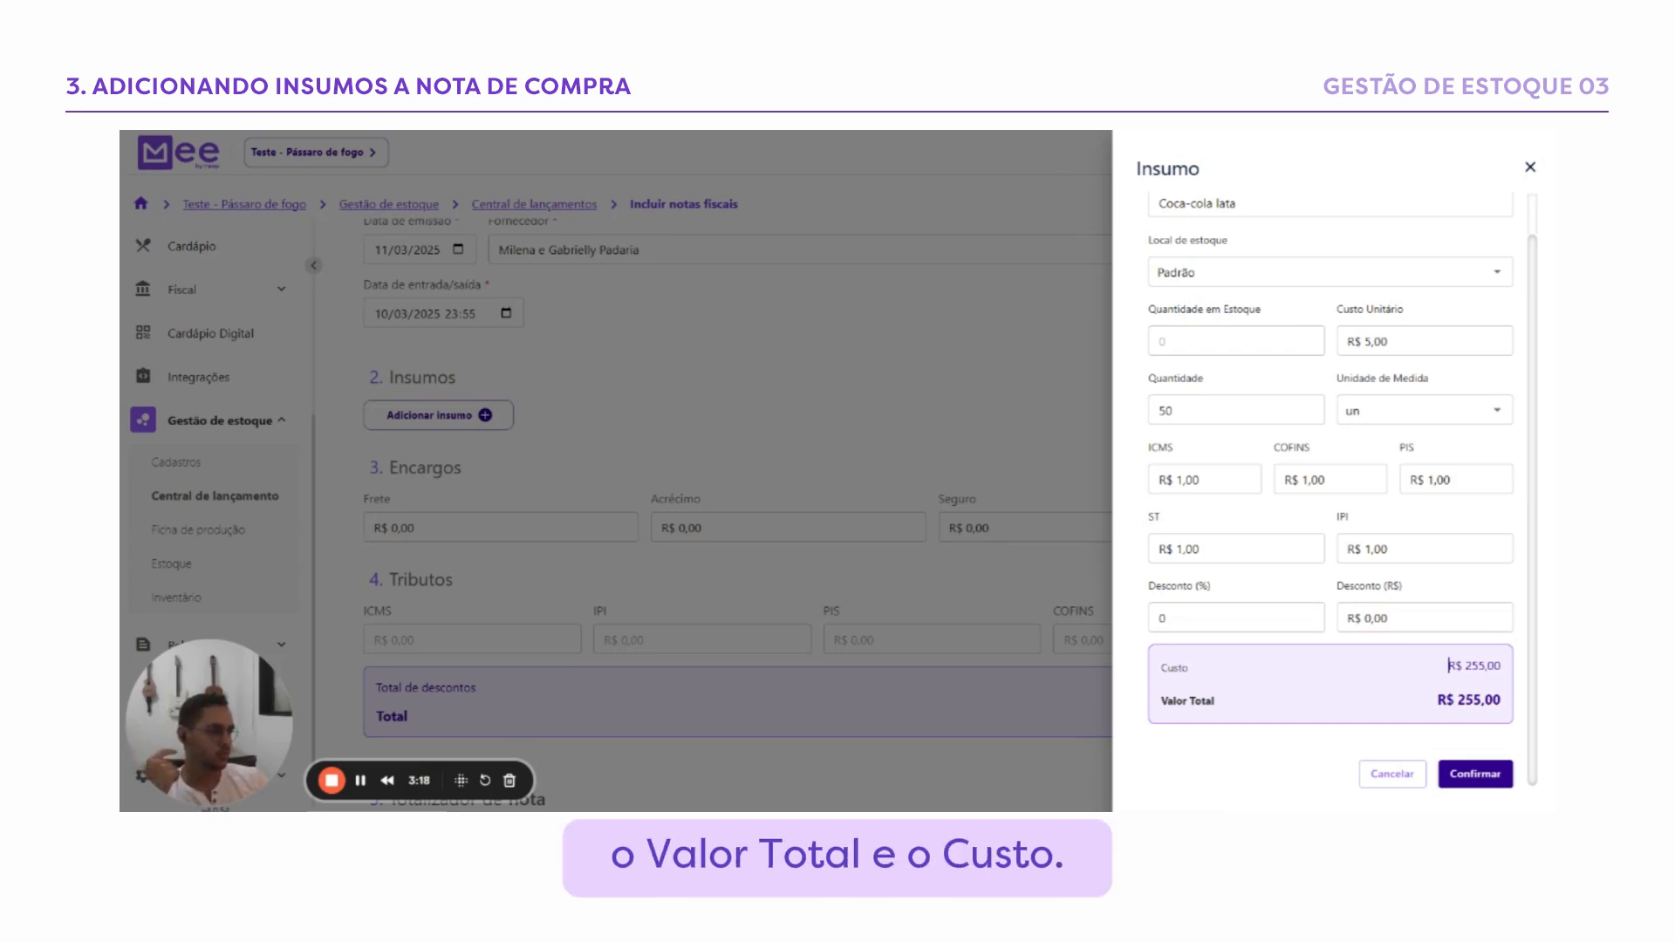
pyautogui.tripleClick(1456, 698)
pyautogui.click(1474, 667)
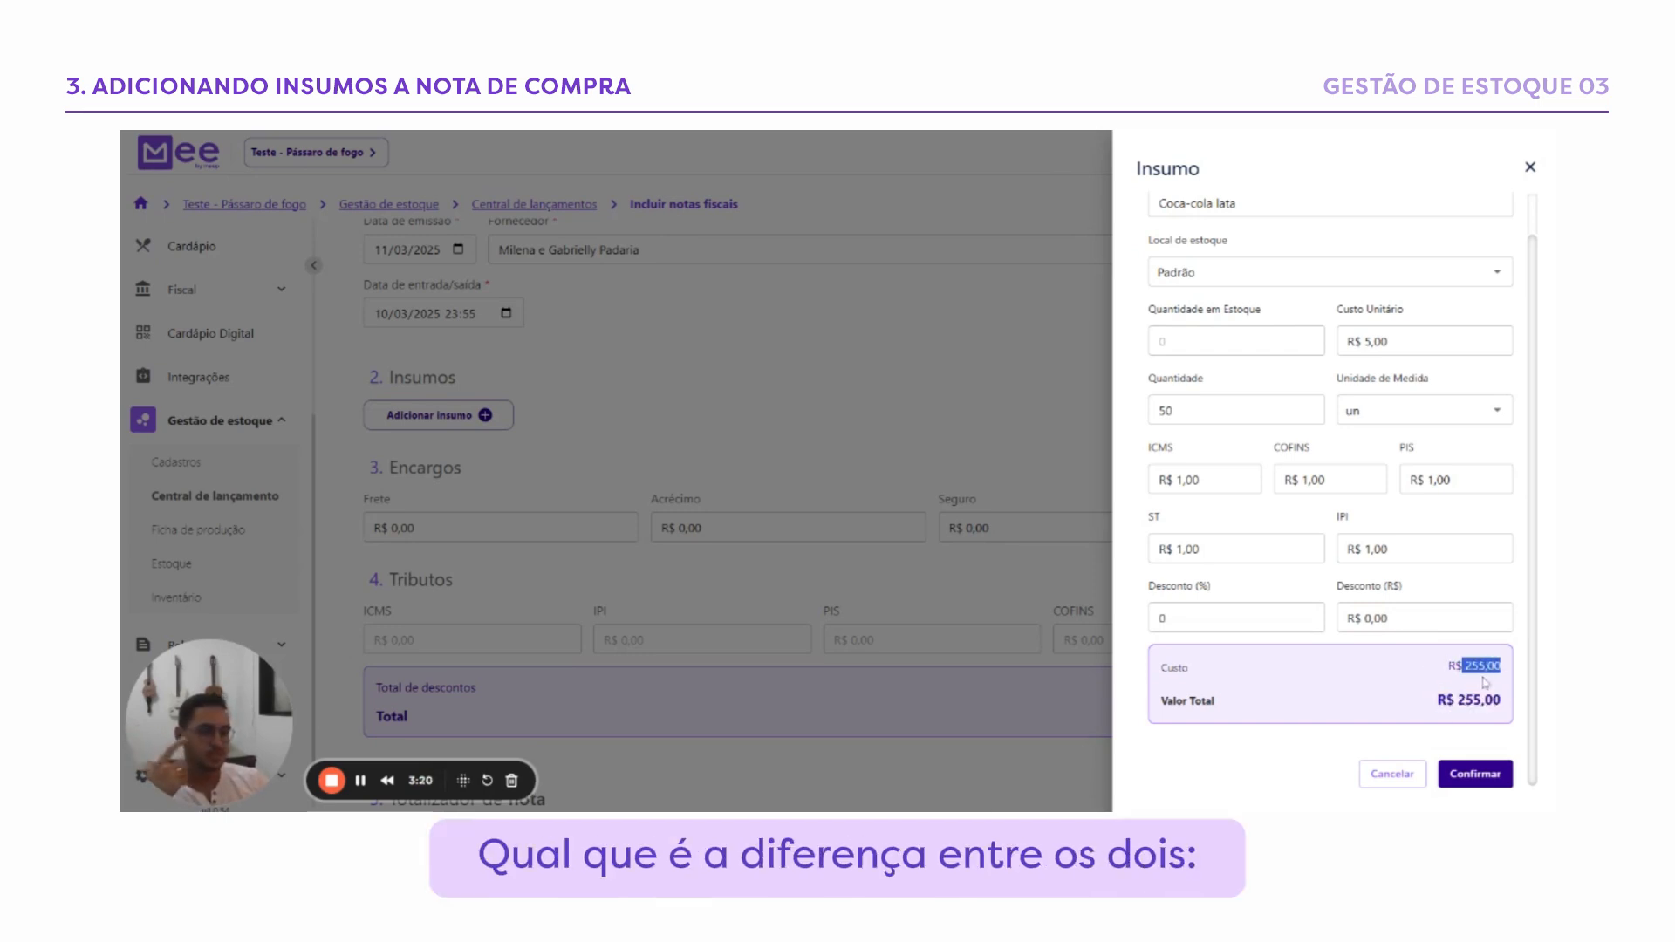
pyautogui.moveTo(1438, 702); pyautogui.dragTo(1502, 700)
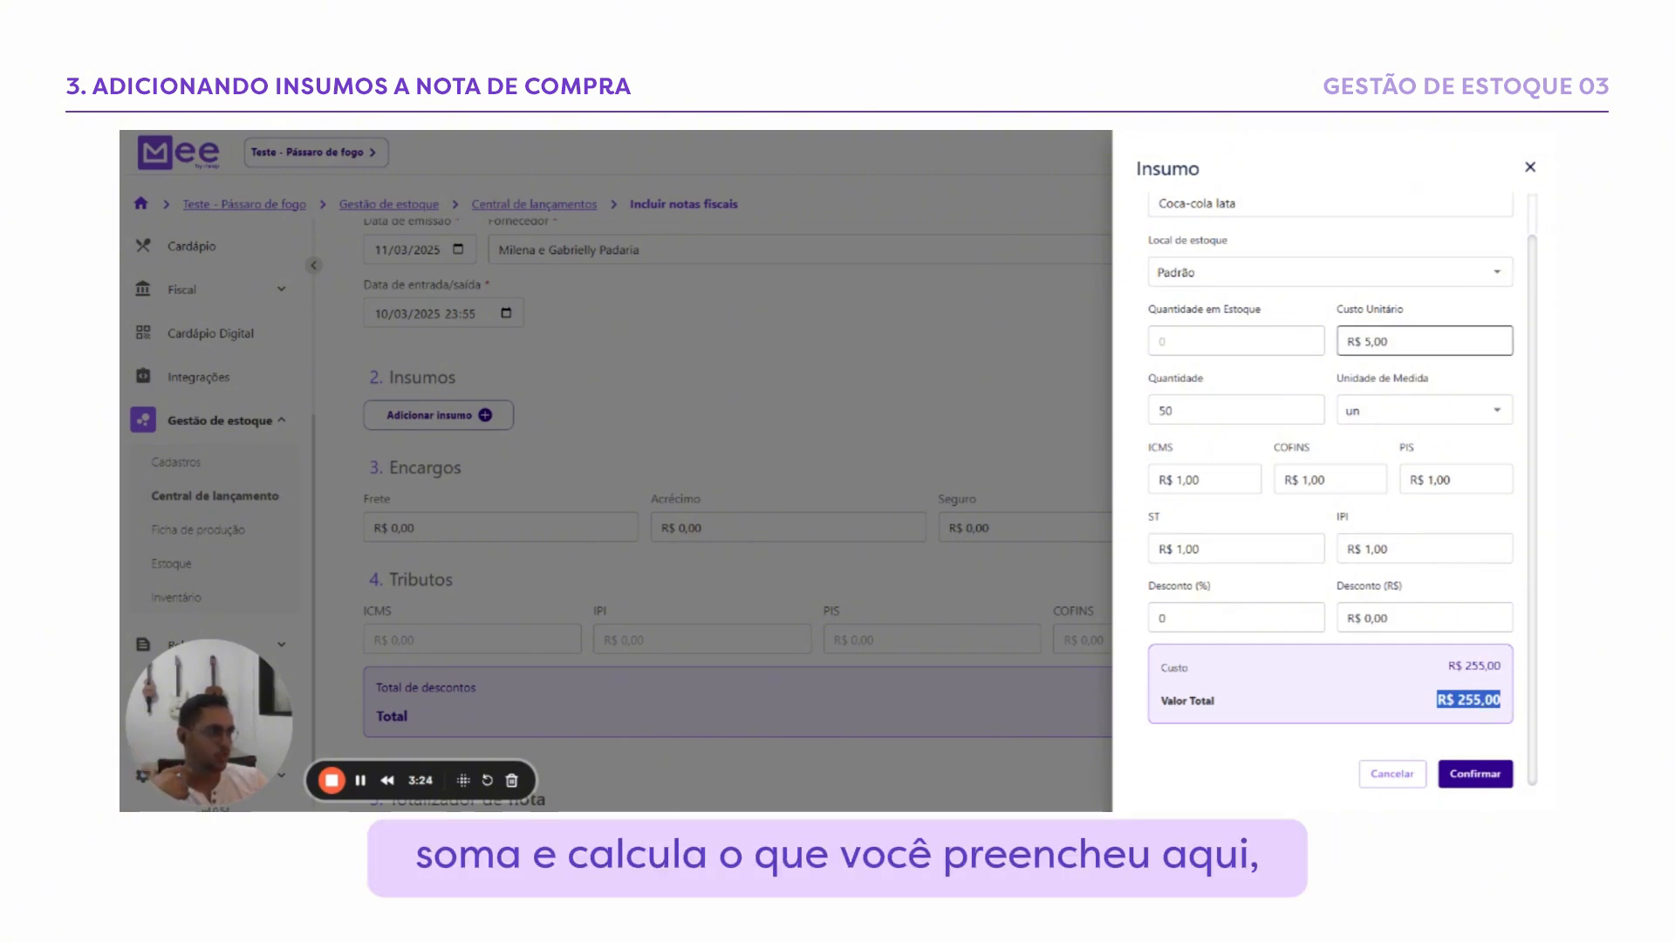
pyautogui.scroll(1, 1246, 463)
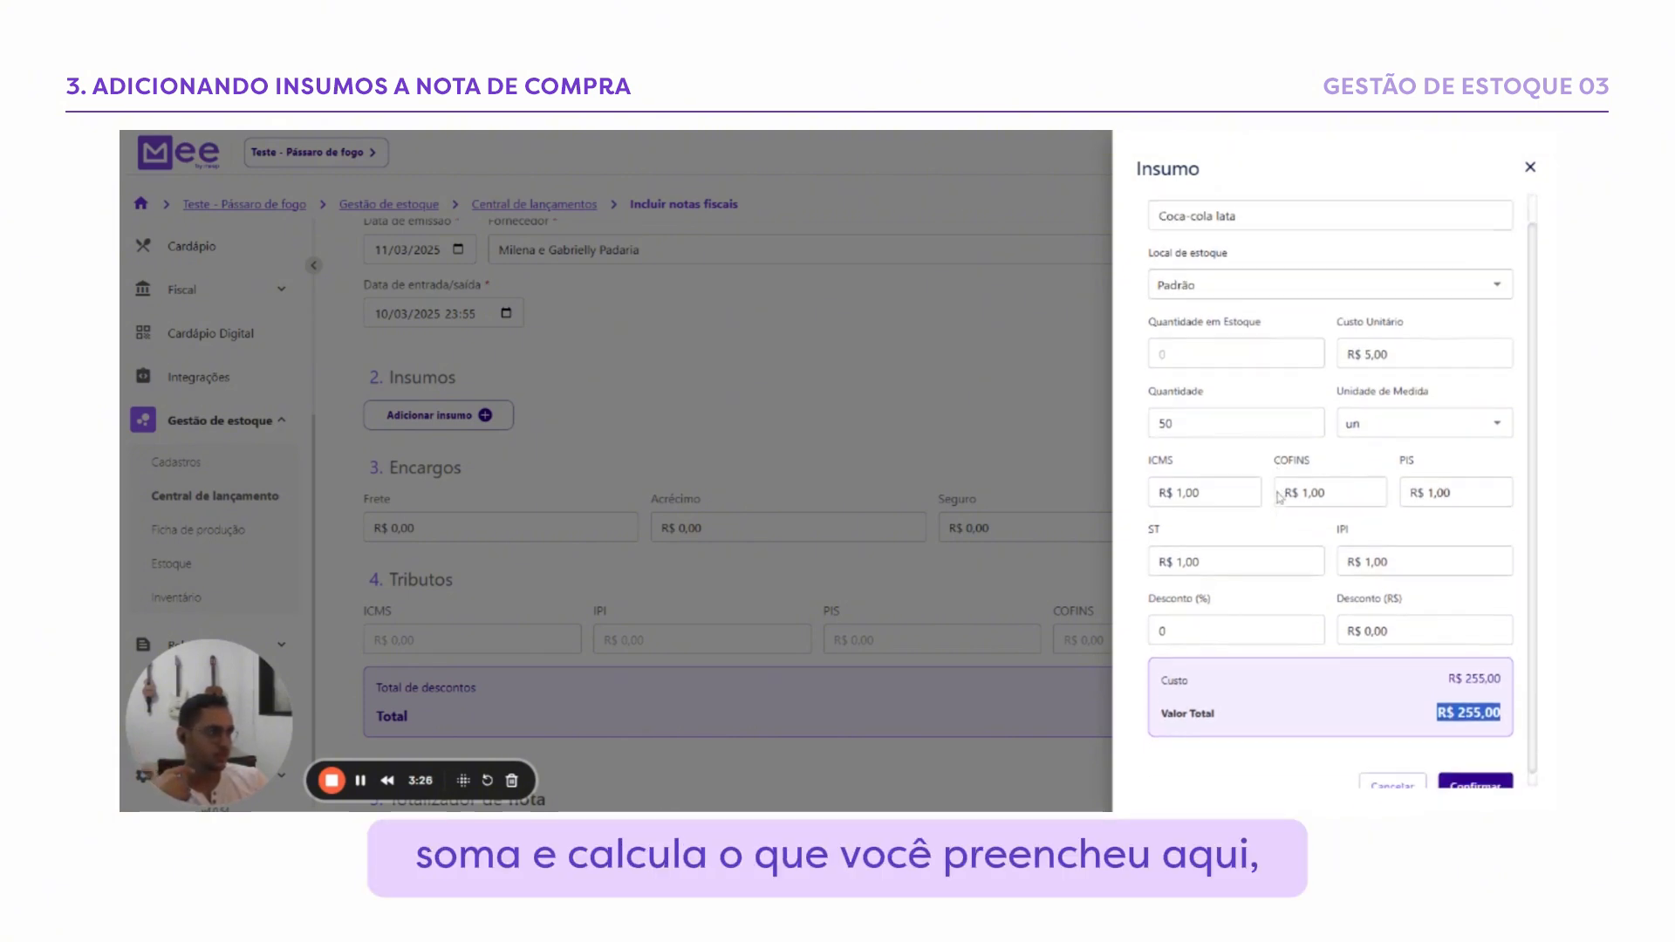
pyautogui.scroll(-1, 1441, 683)
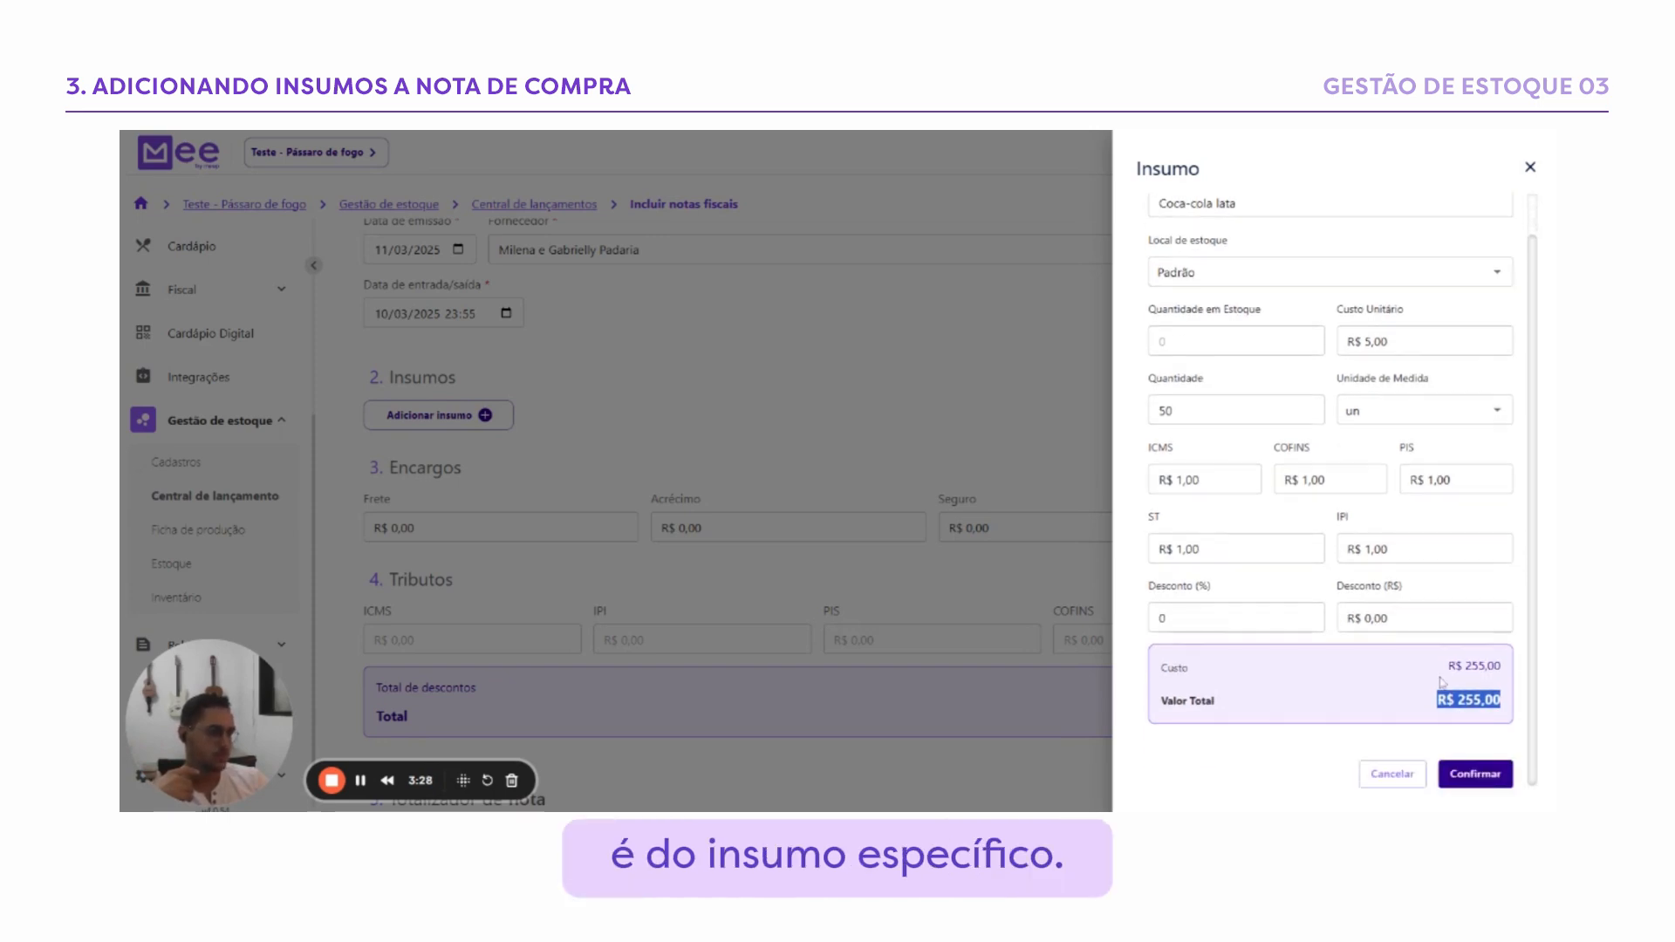
pyautogui.moveTo(1459, 666); pyautogui.dragTo(1493, 666)
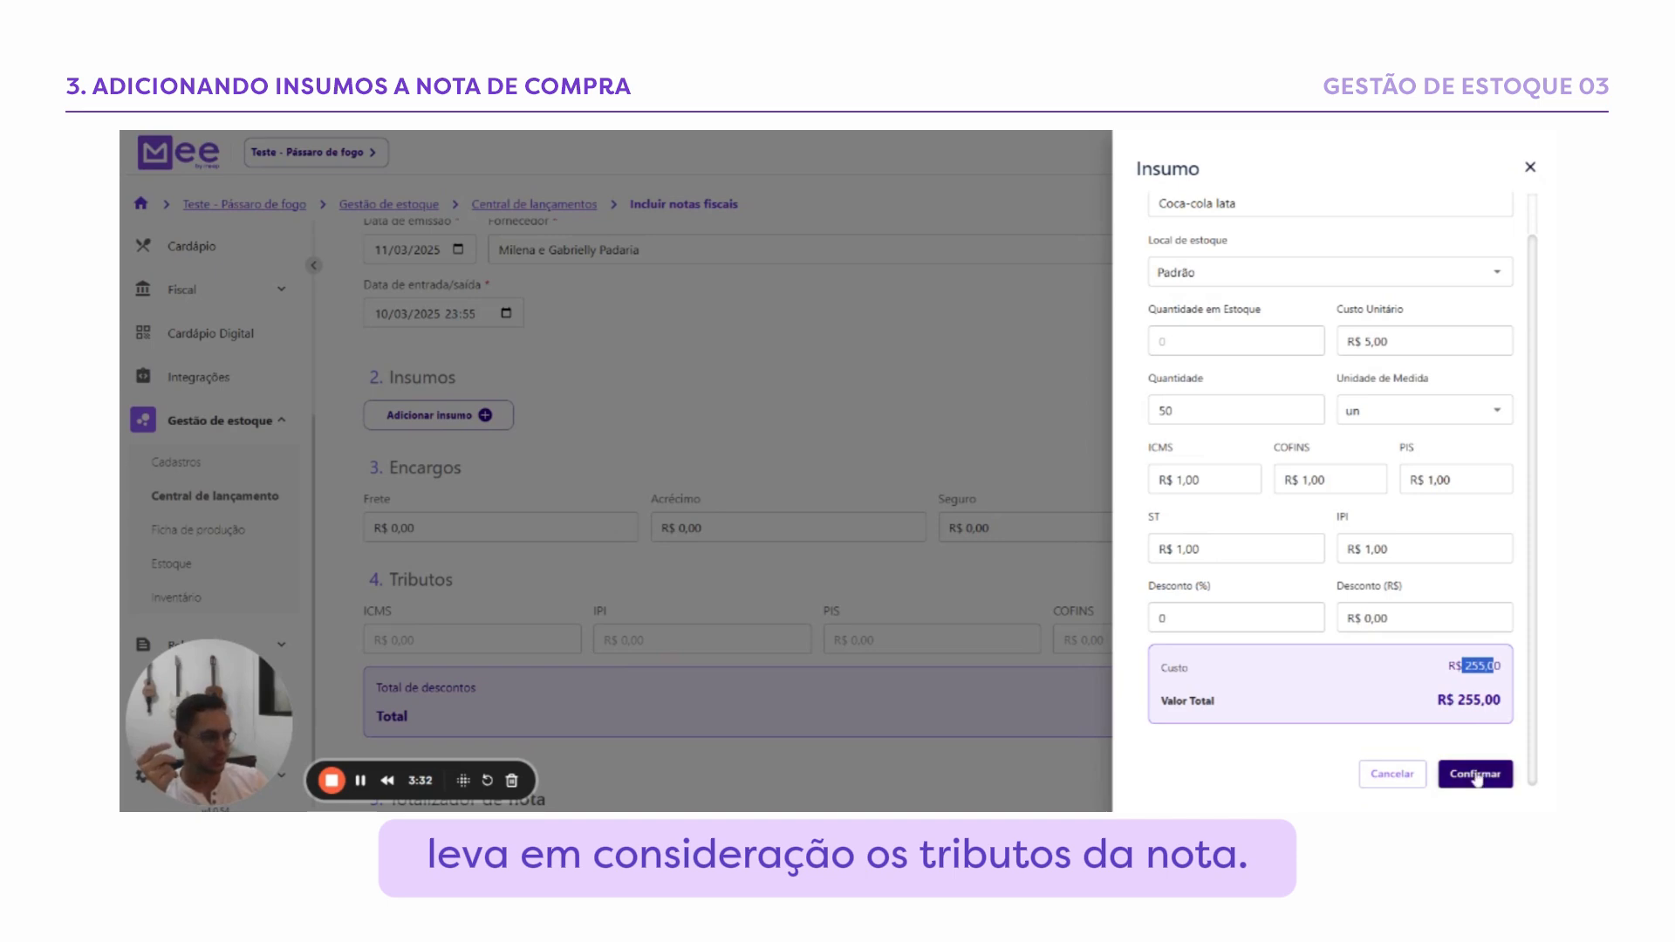
pyautogui.click(1476, 774)
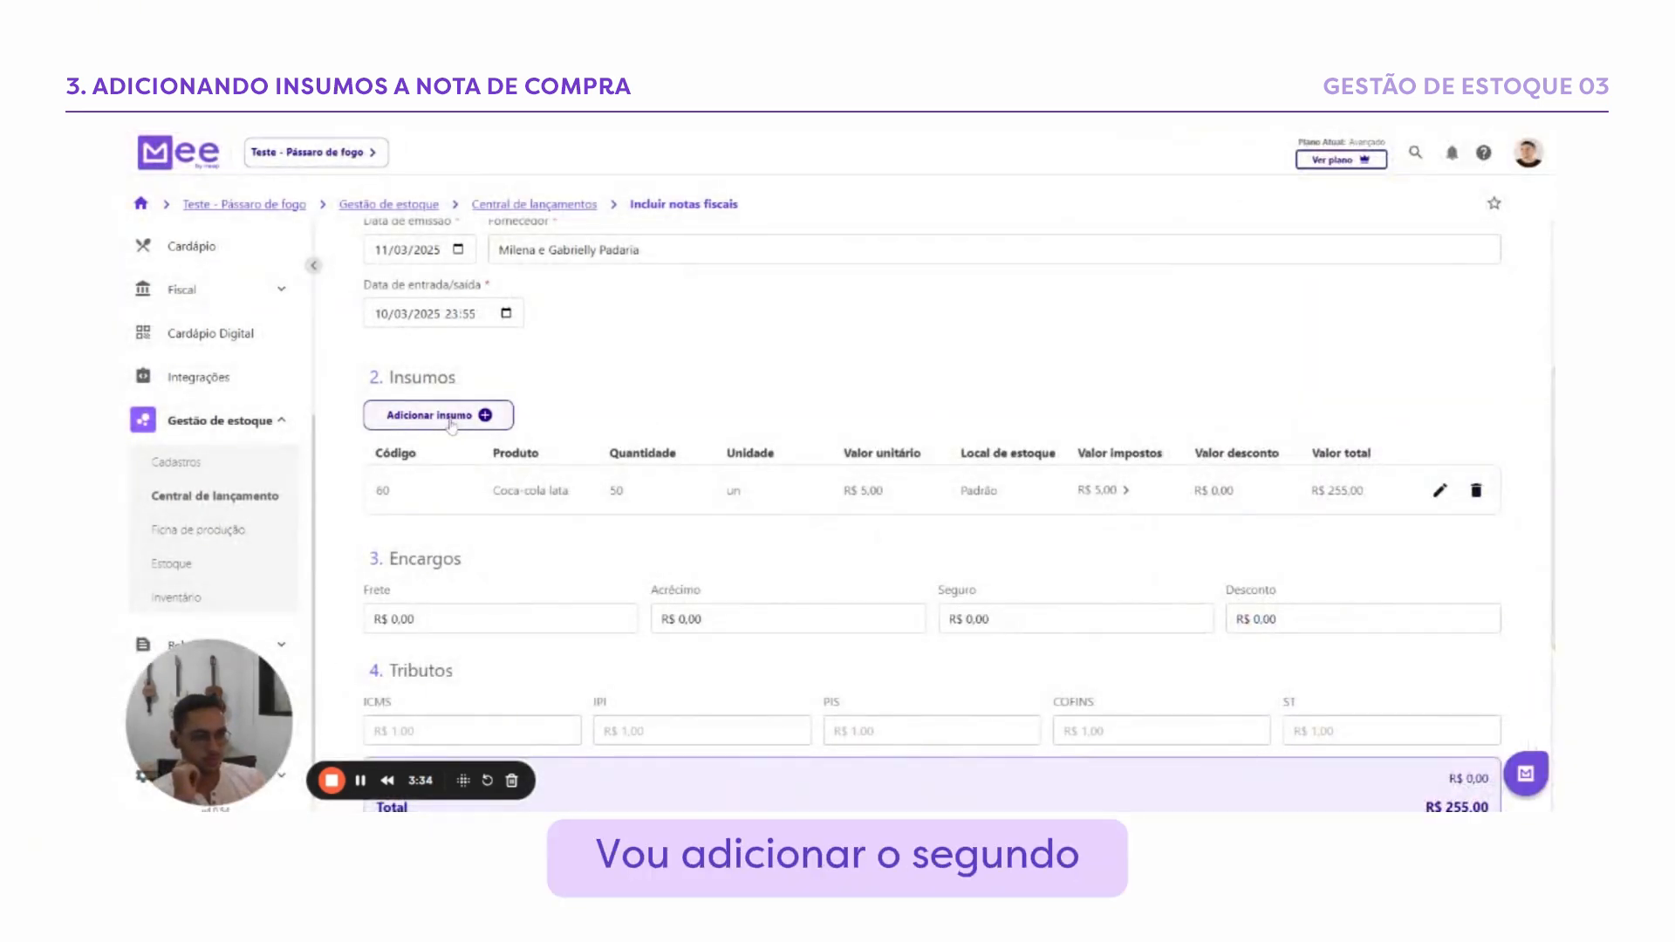
# Start a second item for Água mineral sem gás with Padrão as its stock location
pyautogui.click(487, 415)
pyautogui.click(1150, 251)
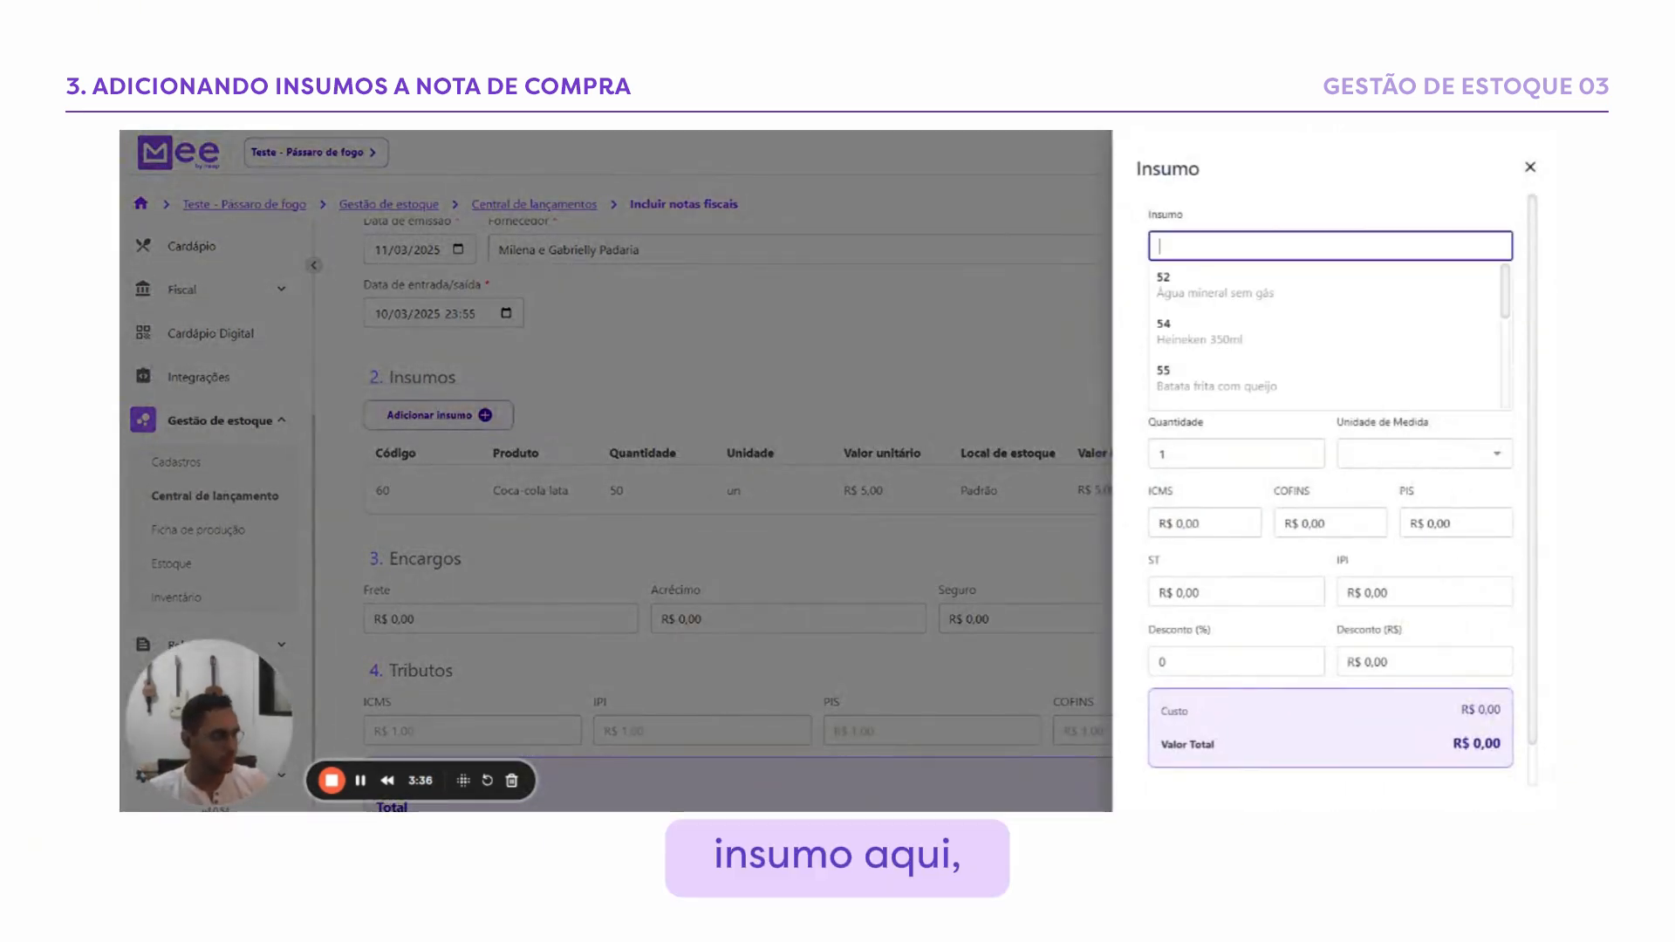
pyautogui.click(1178, 294)
pyautogui.click(1215, 316)
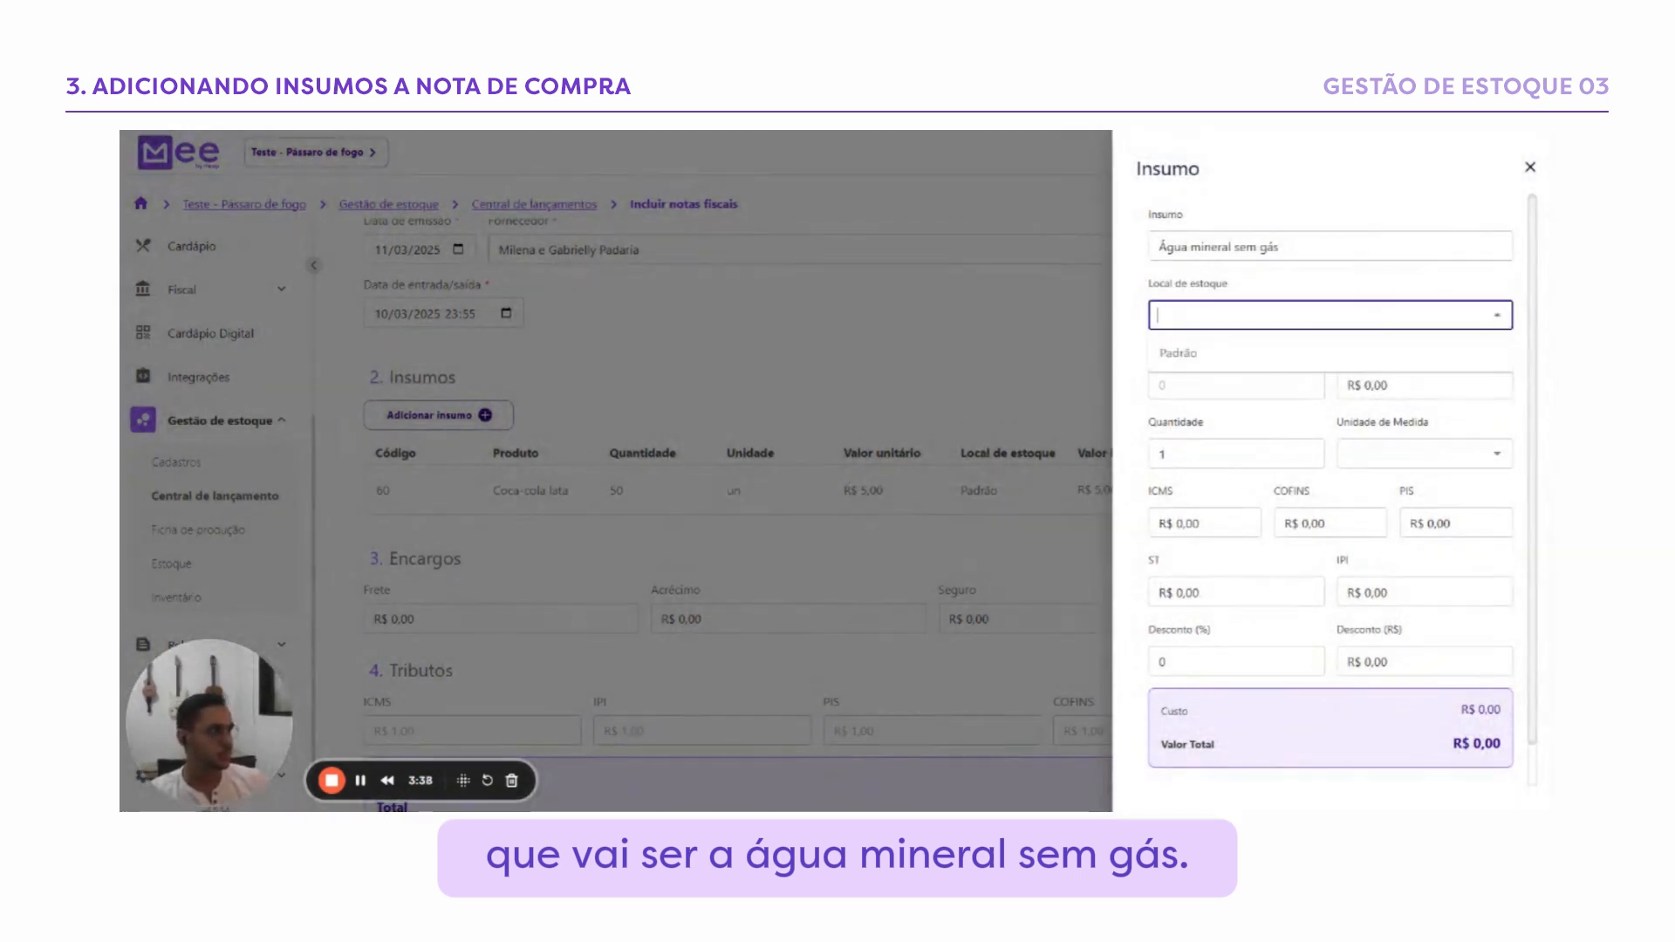
pyautogui.click(1180, 353)
# Set the item's unit cost to R$ 2,00, quantity to 10 and unit to un, and confirm it into the note
pyautogui.click(1387, 385)
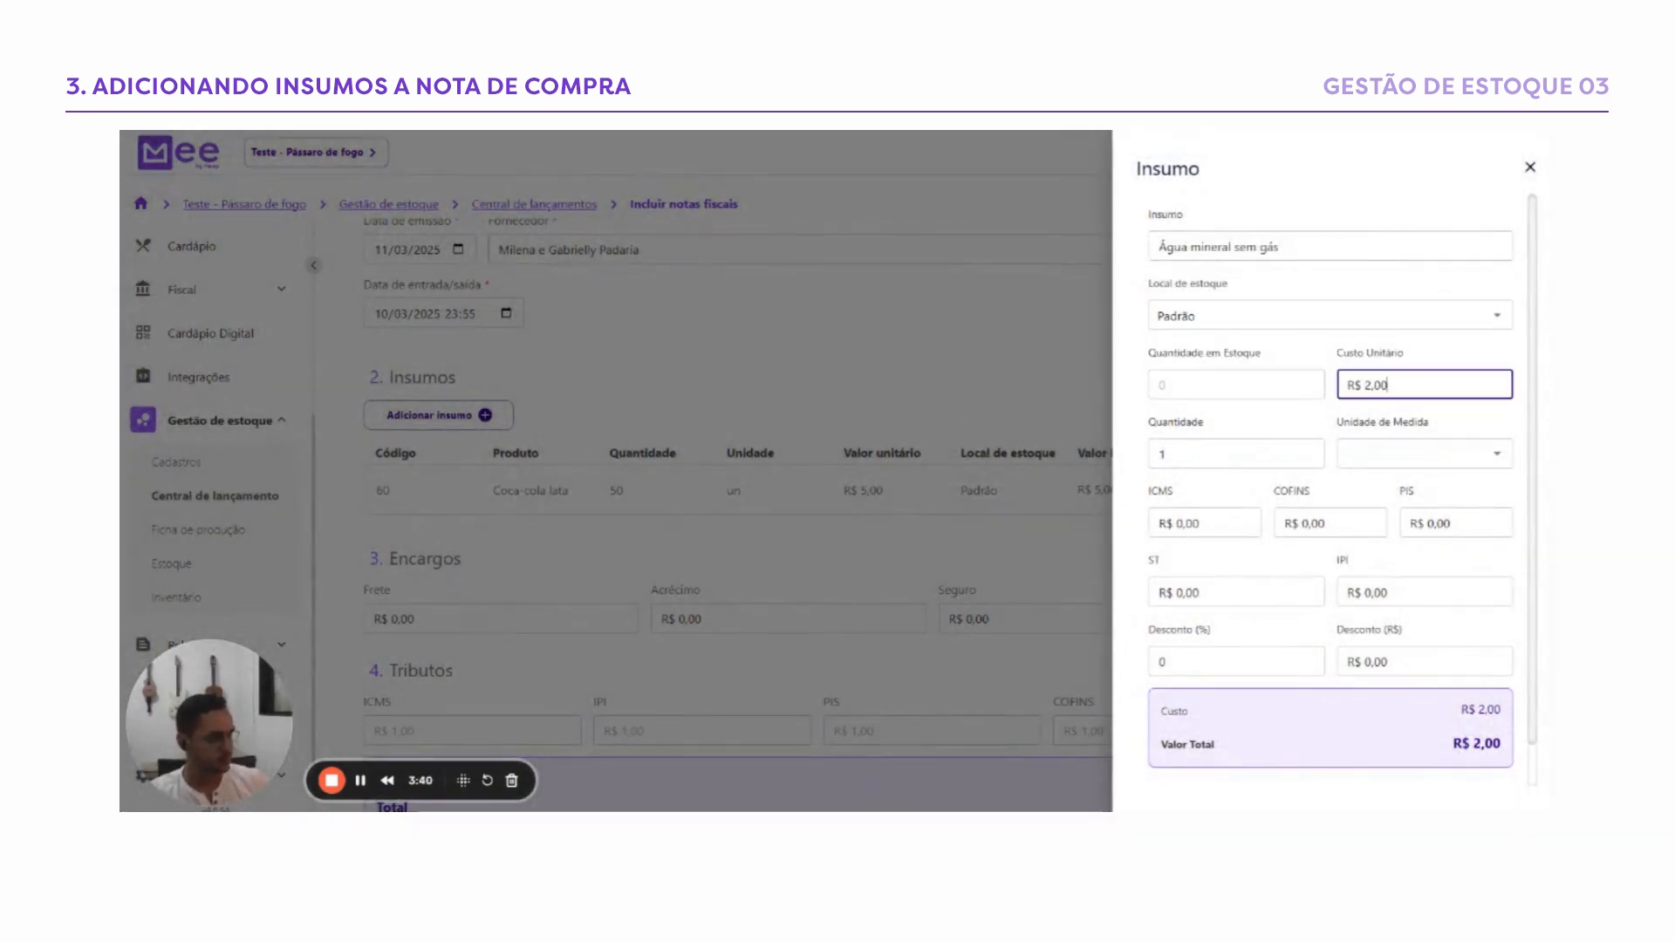
pyautogui.click(1173, 453)
pyautogui.write('0')
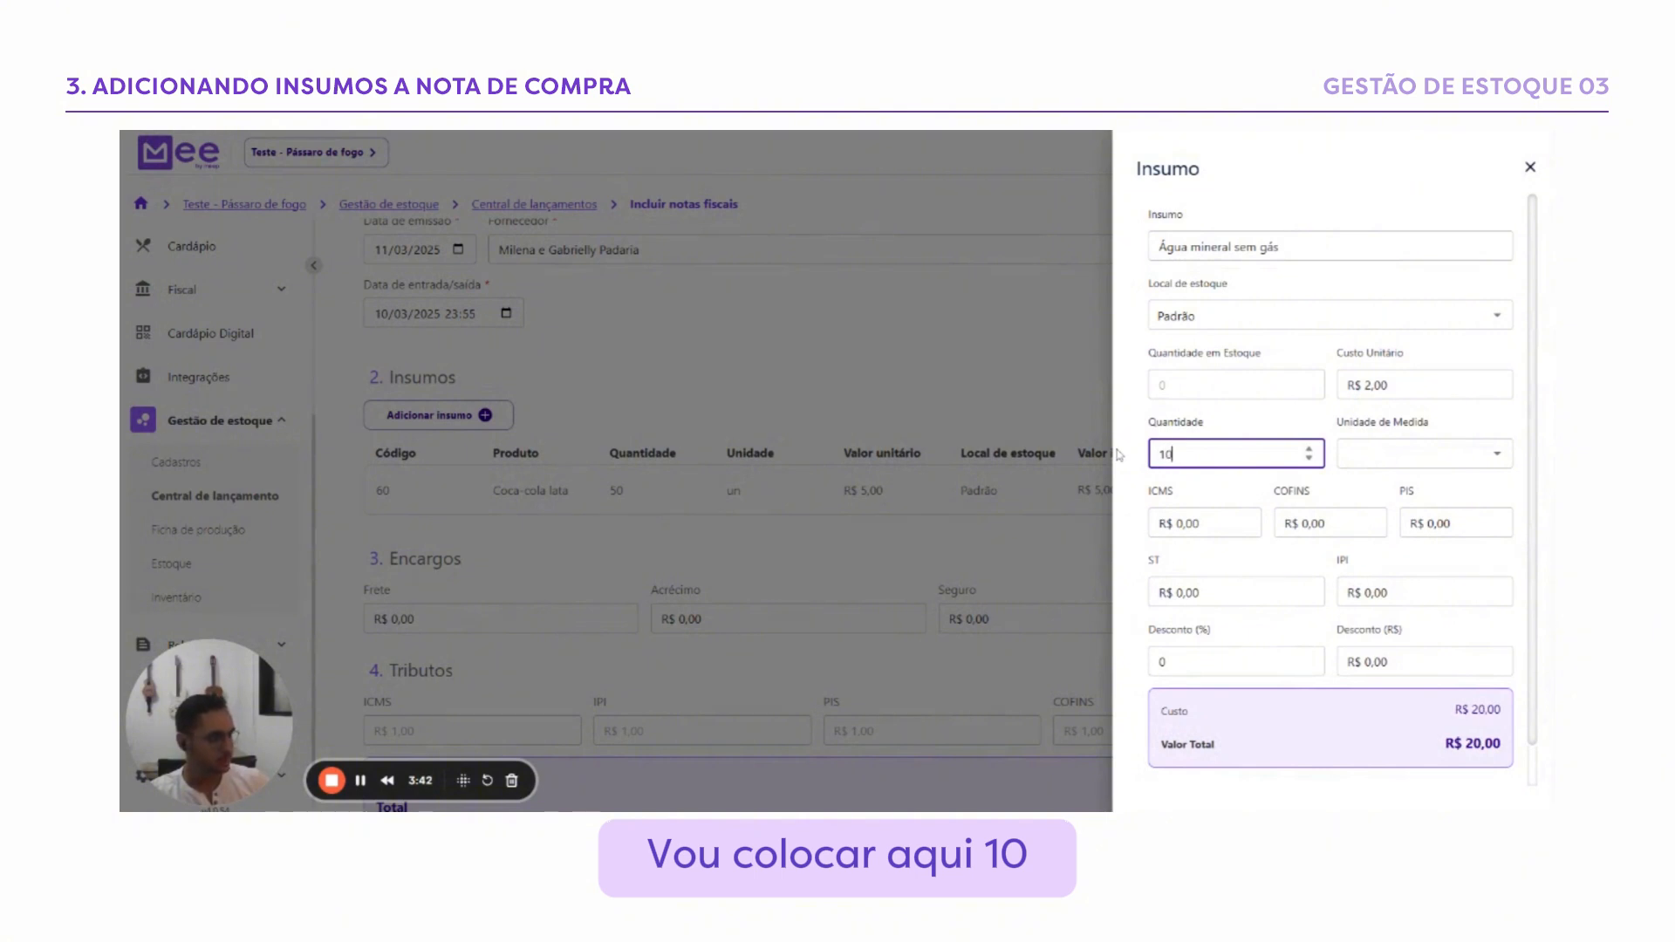
pyautogui.click(1413, 454)
pyautogui.click(1354, 494)
pyautogui.scroll(-1, 1449, 721)
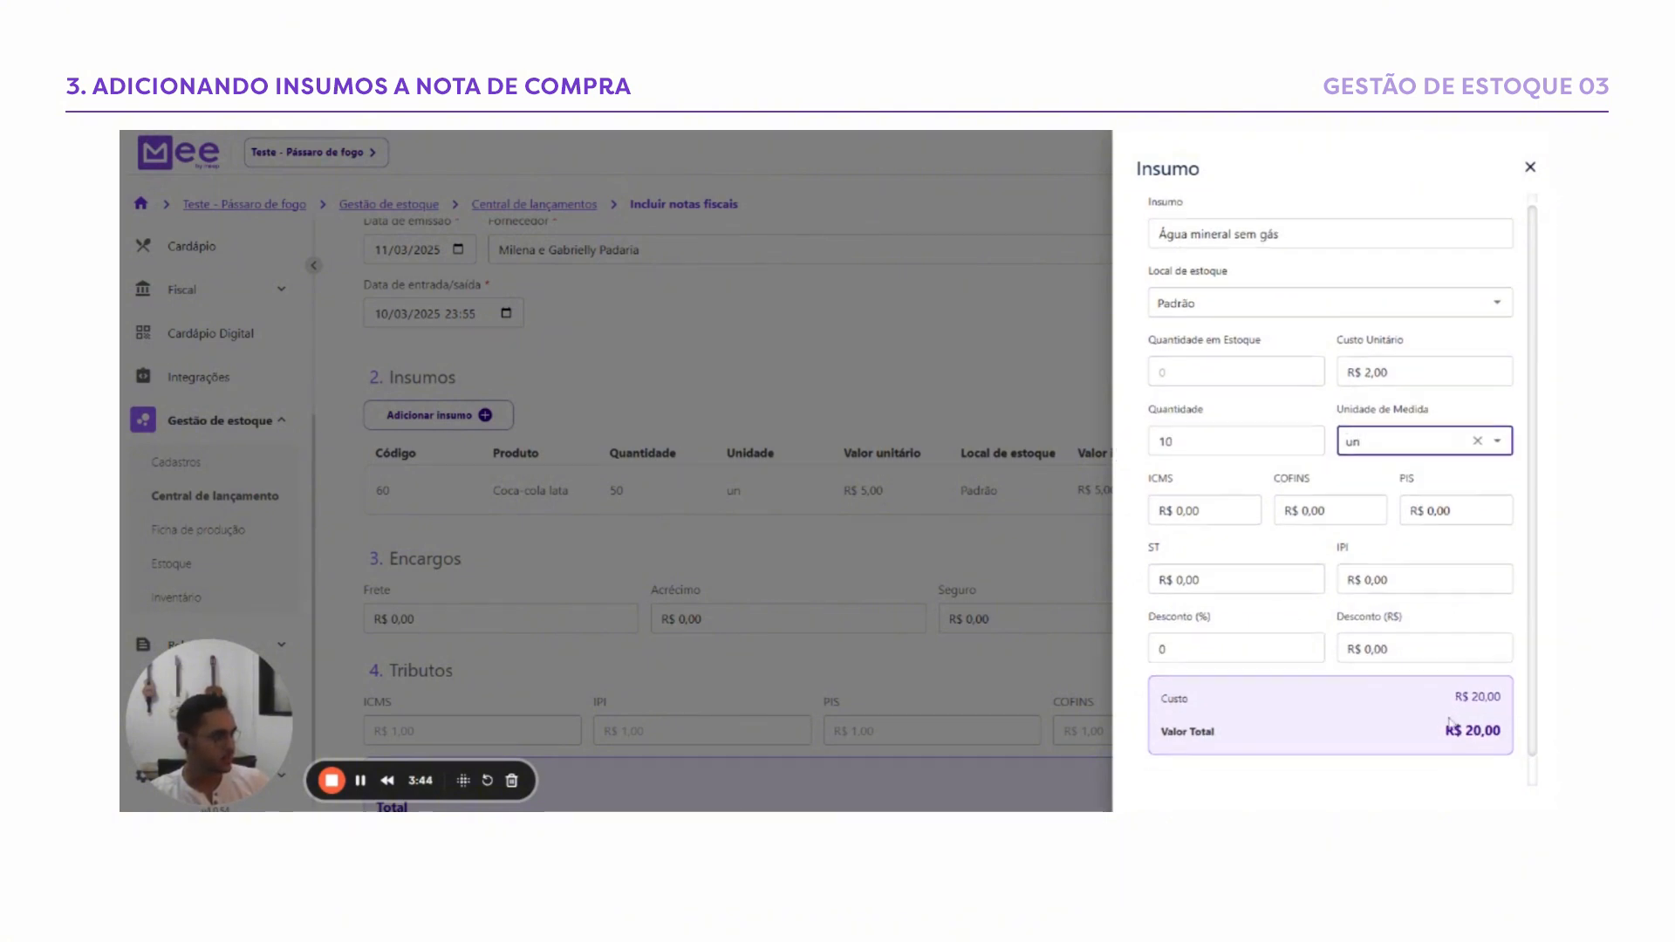
pyautogui.scroll(-1, 1448, 721)
pyautogui.click(1478, 774)
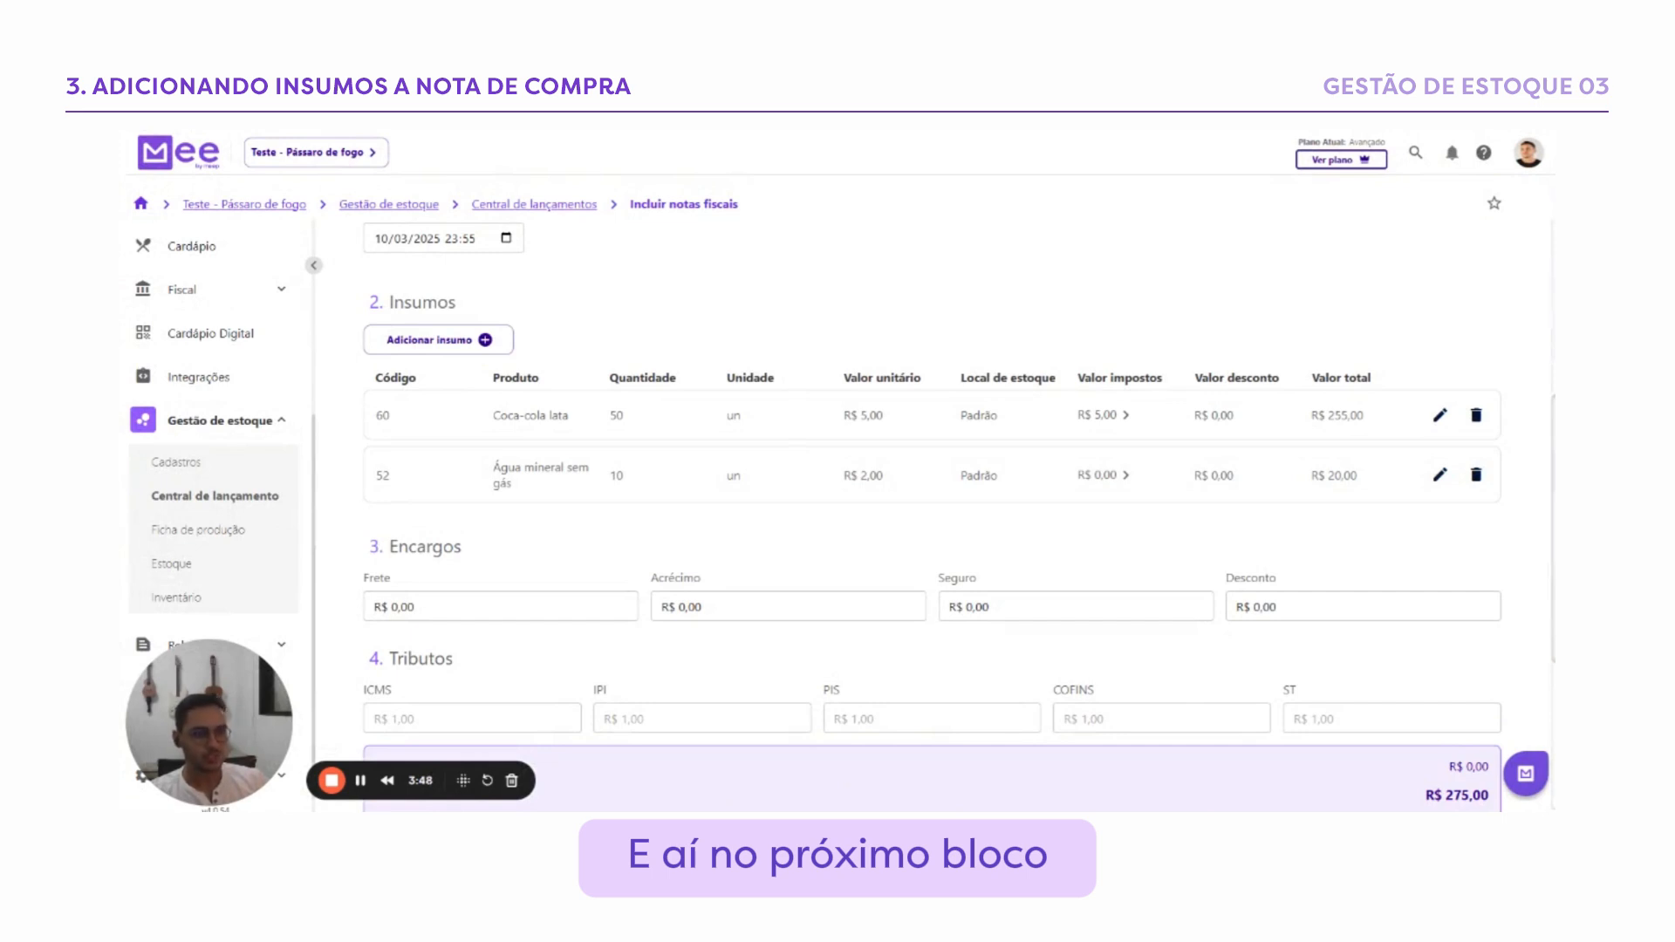
# Set the freight (Frete) charge of the purchase note to R$ 10,00
pyautogui.click(500, 606)
pyautogui.write('1000')
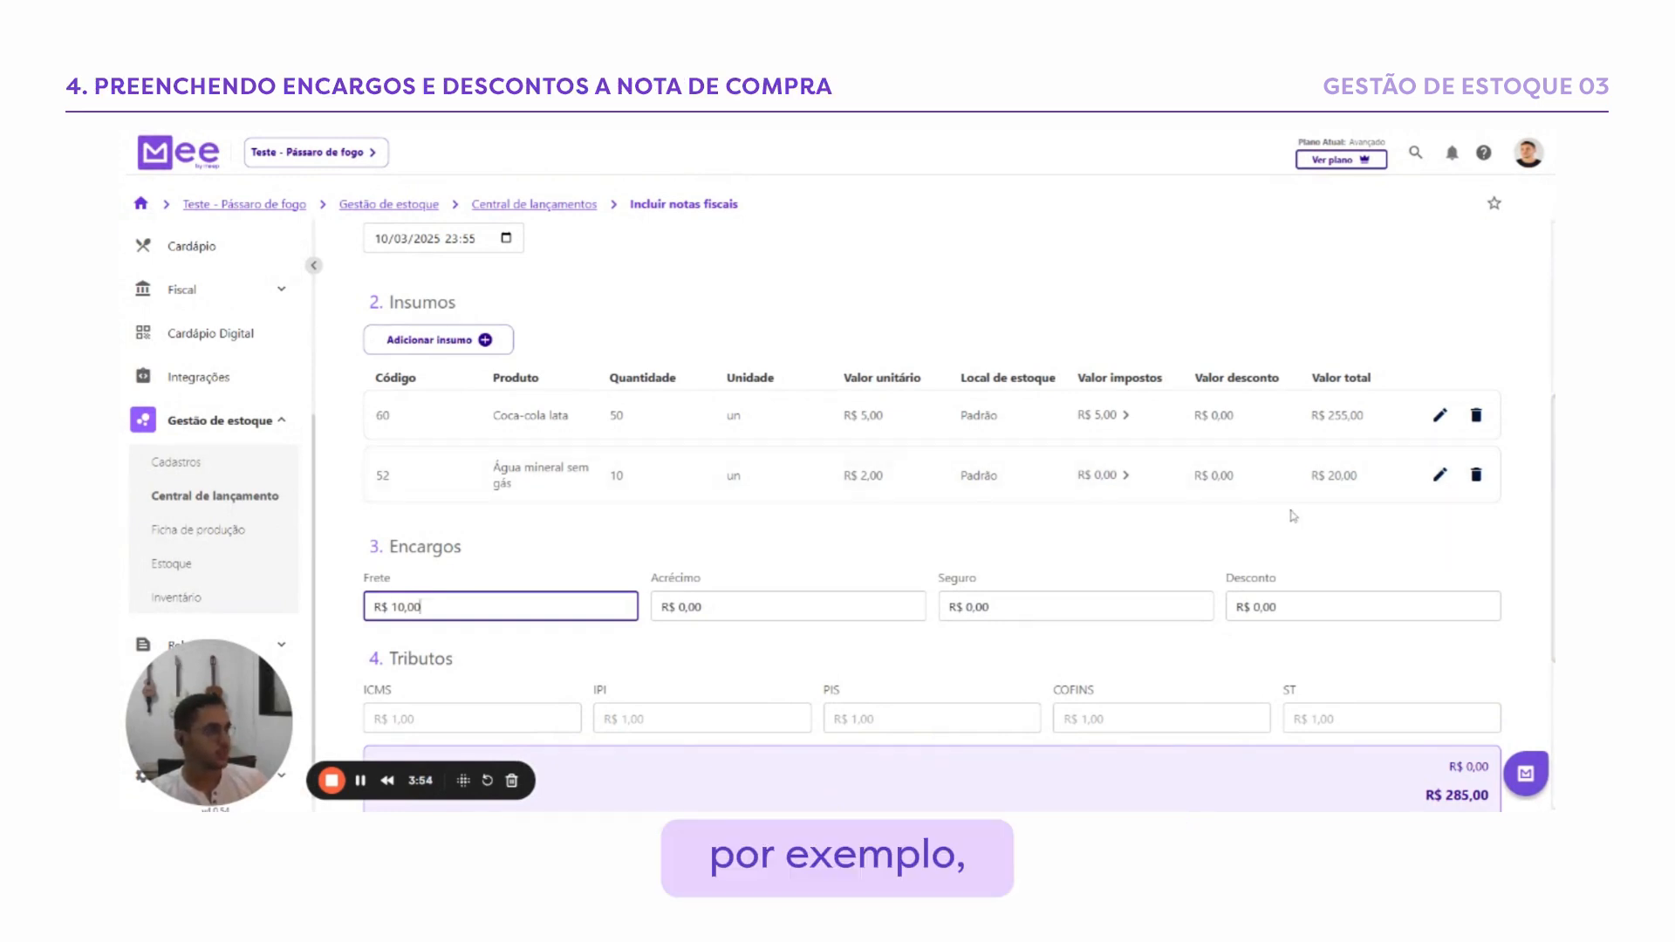
# Open the Coca-cola lata item, compare its Custo including diluted freight with its Valor Total, and close it without changes
pyautogui.click(1440, 416)
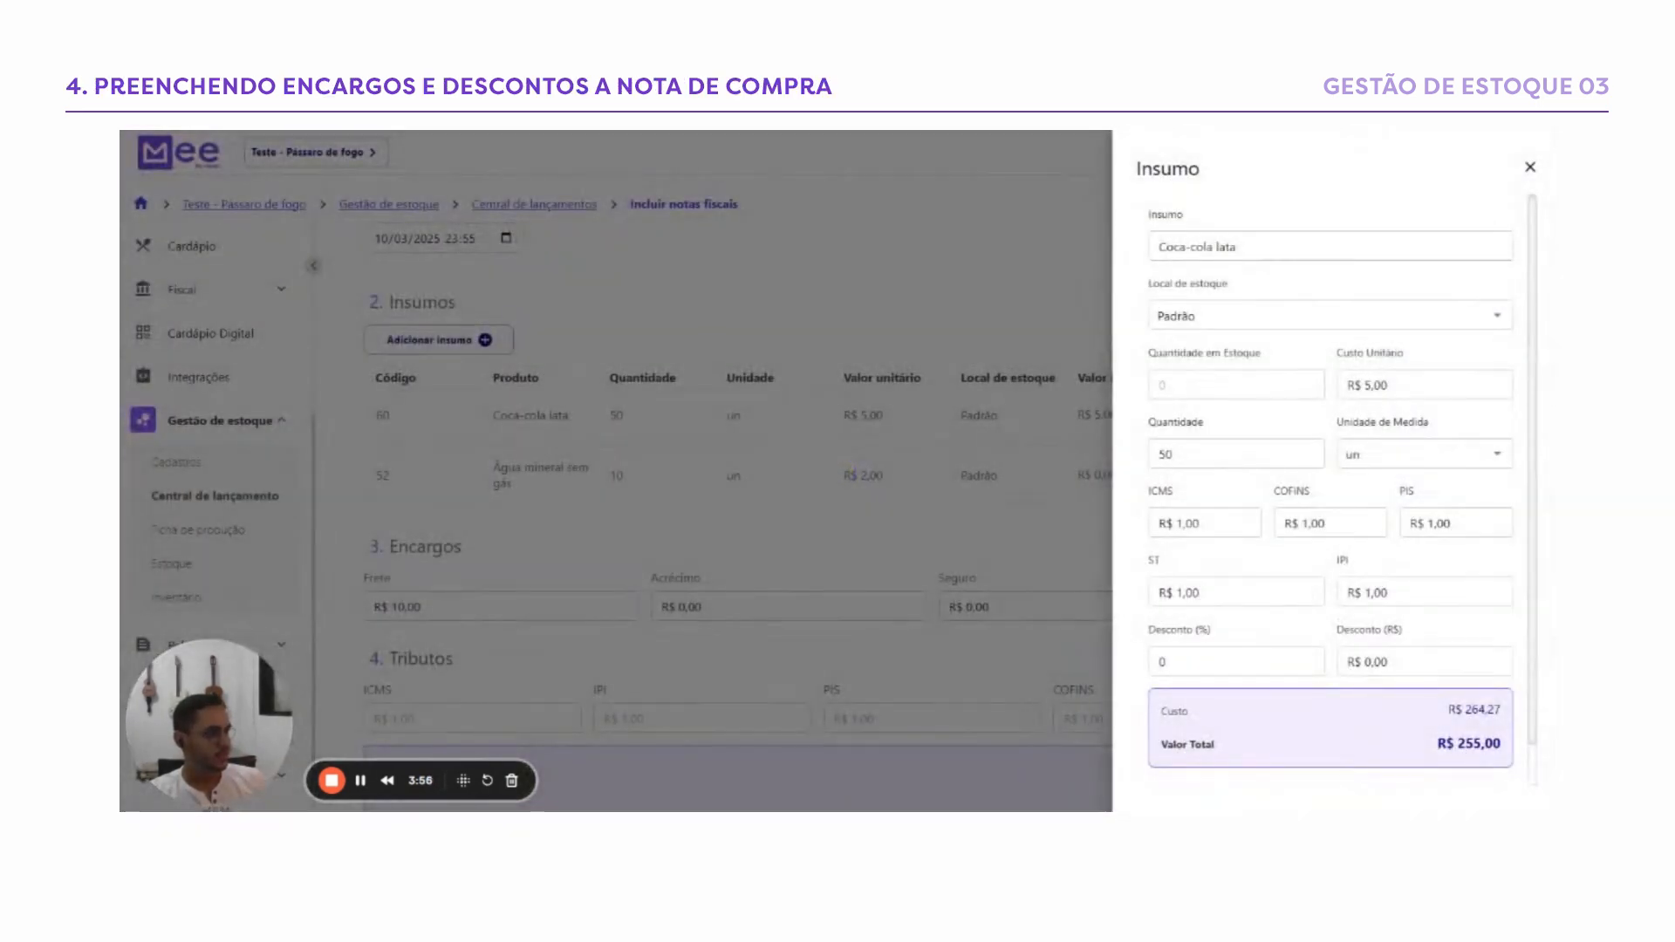
pyautogui.moveTo(1447, 710); pyautogui.dragTo(1502, 710)
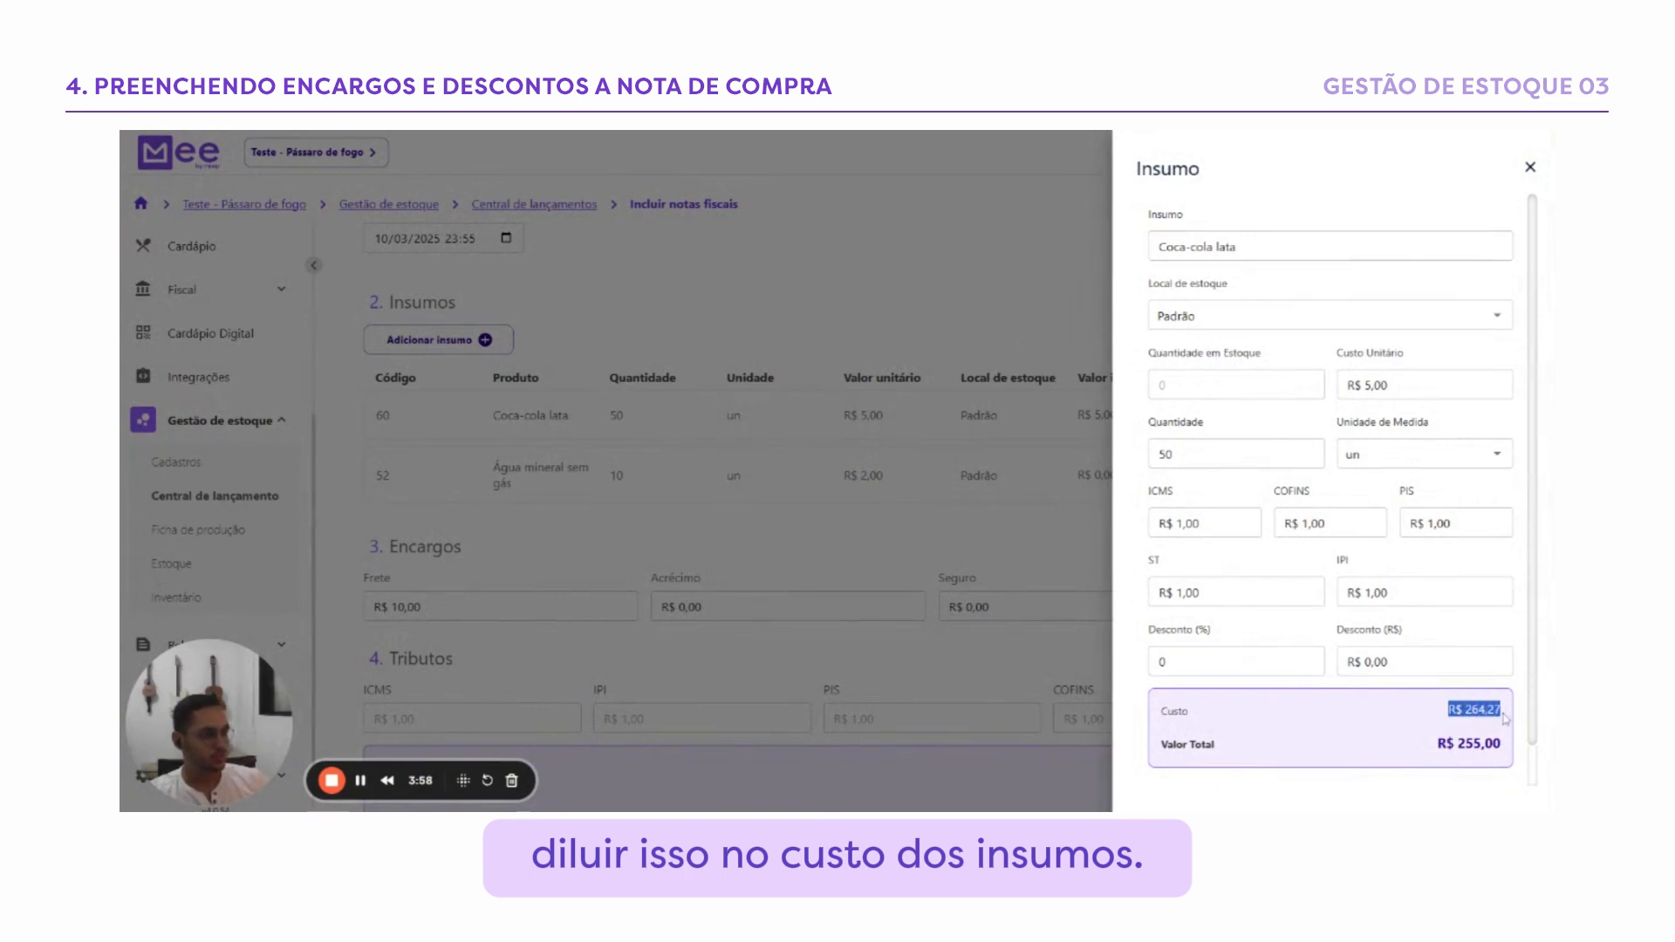
pyautogui.click(1428, 716)
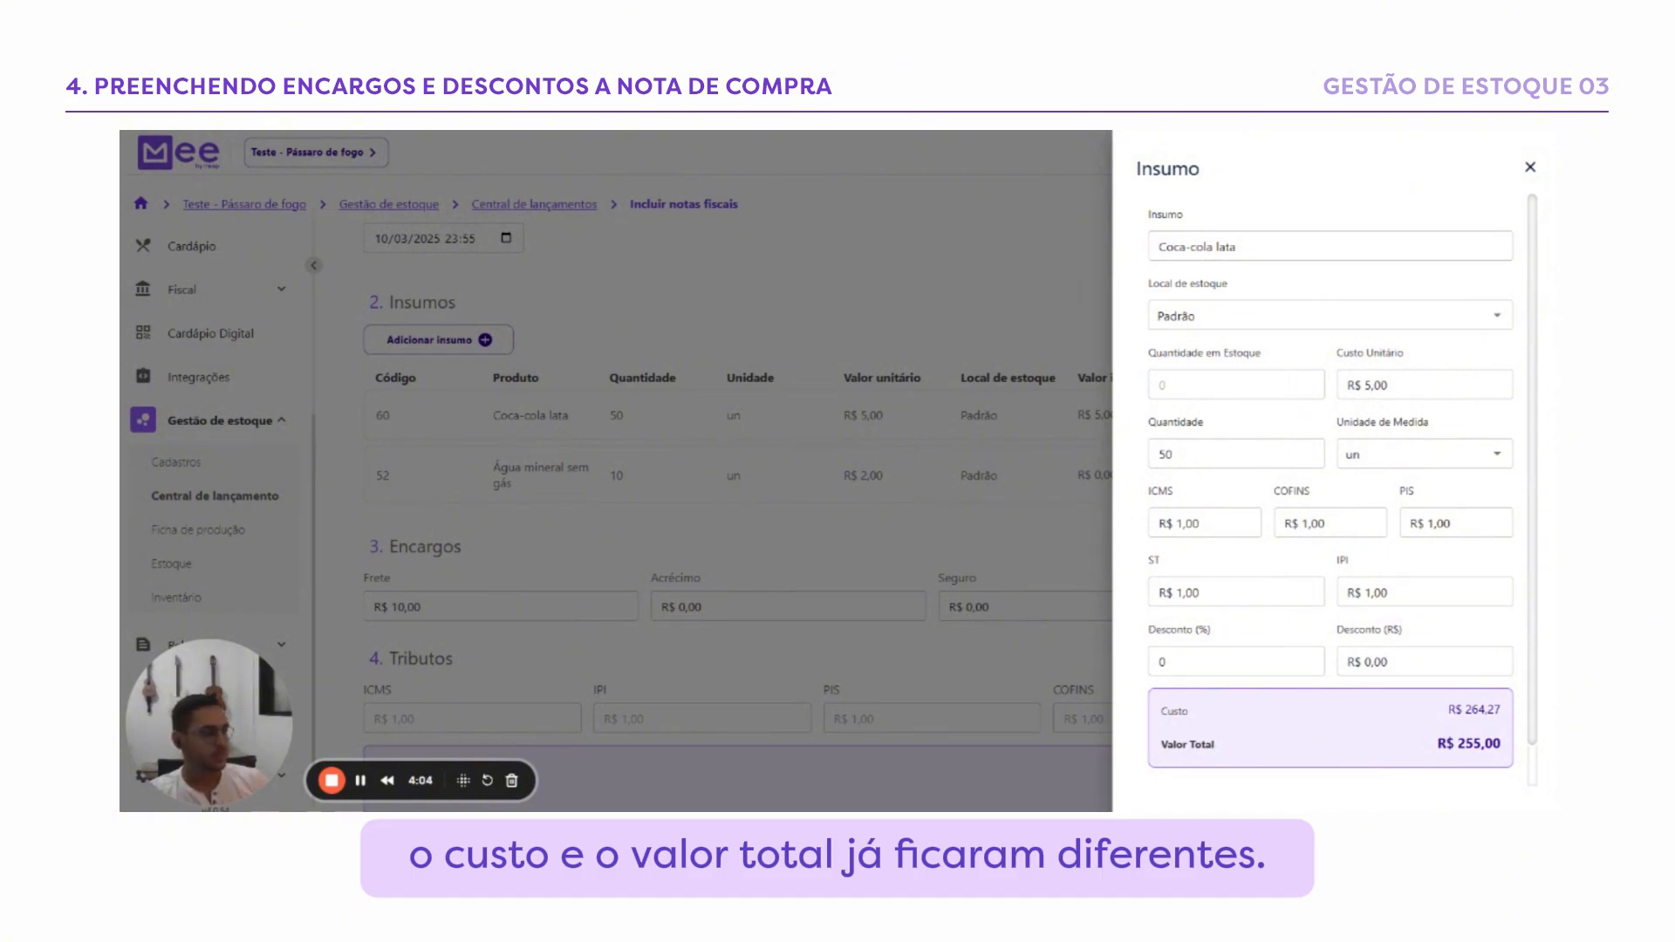
pyautogui.moveTo(1436, 743); pyautogui.dragTo(1504, 747)
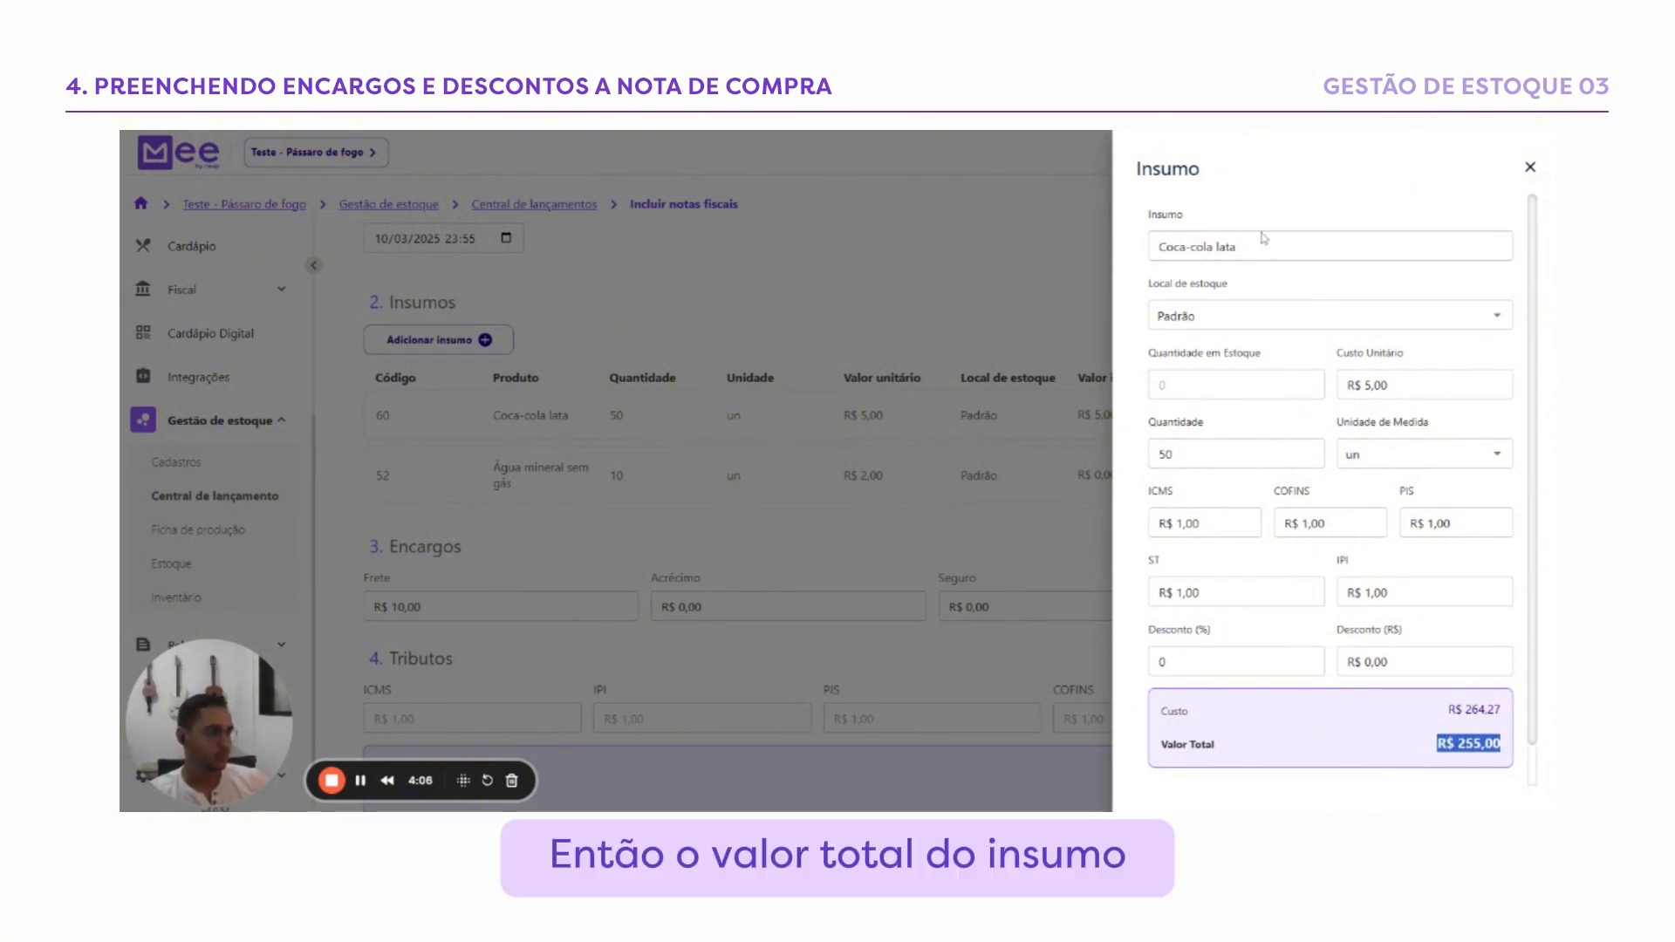
pyautogui.click(1431, 746)
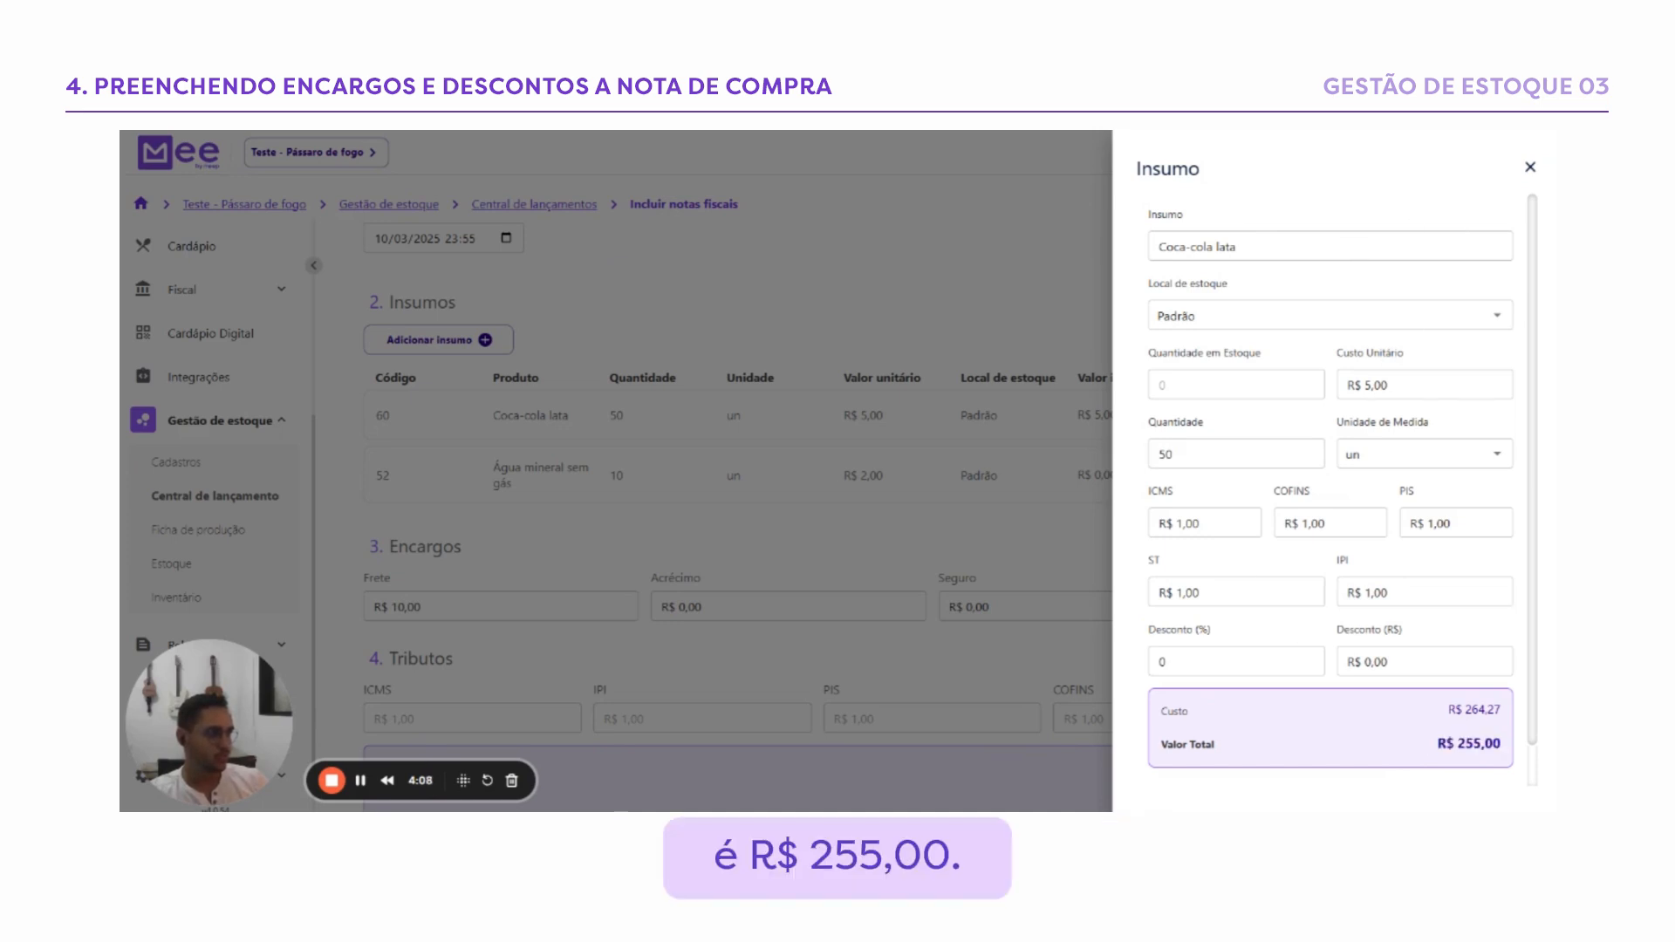
pyautogui.moveTo(1449, 711); pyautogui.dragTo(1506, 712)
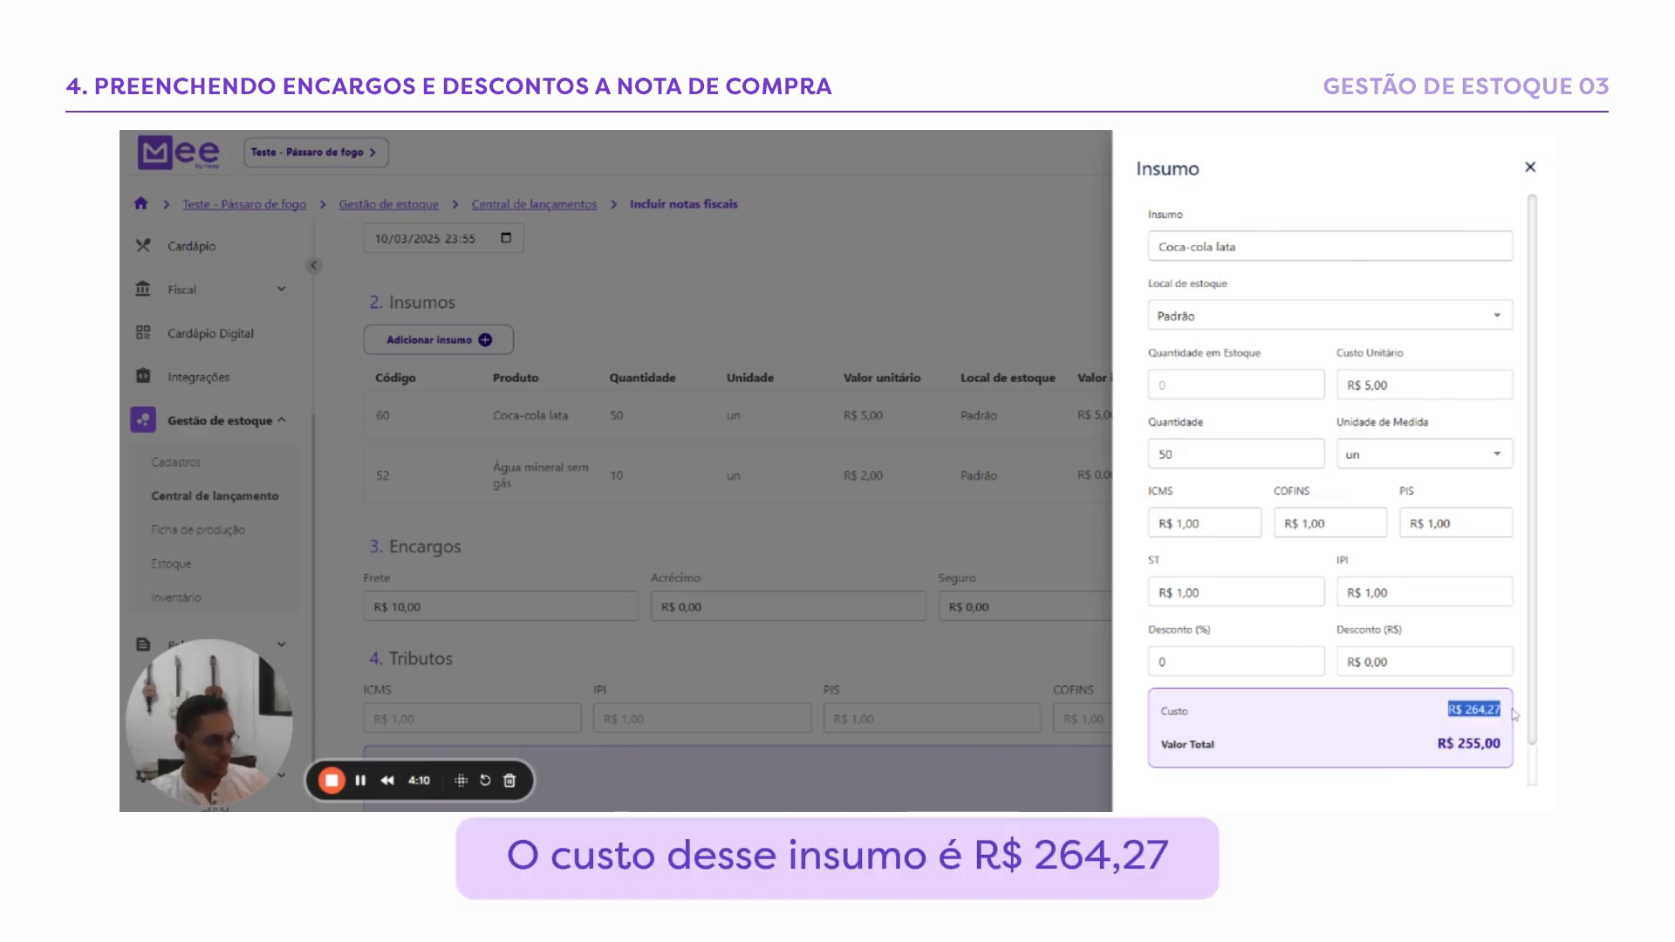
pyautogui.click(1505, 714)
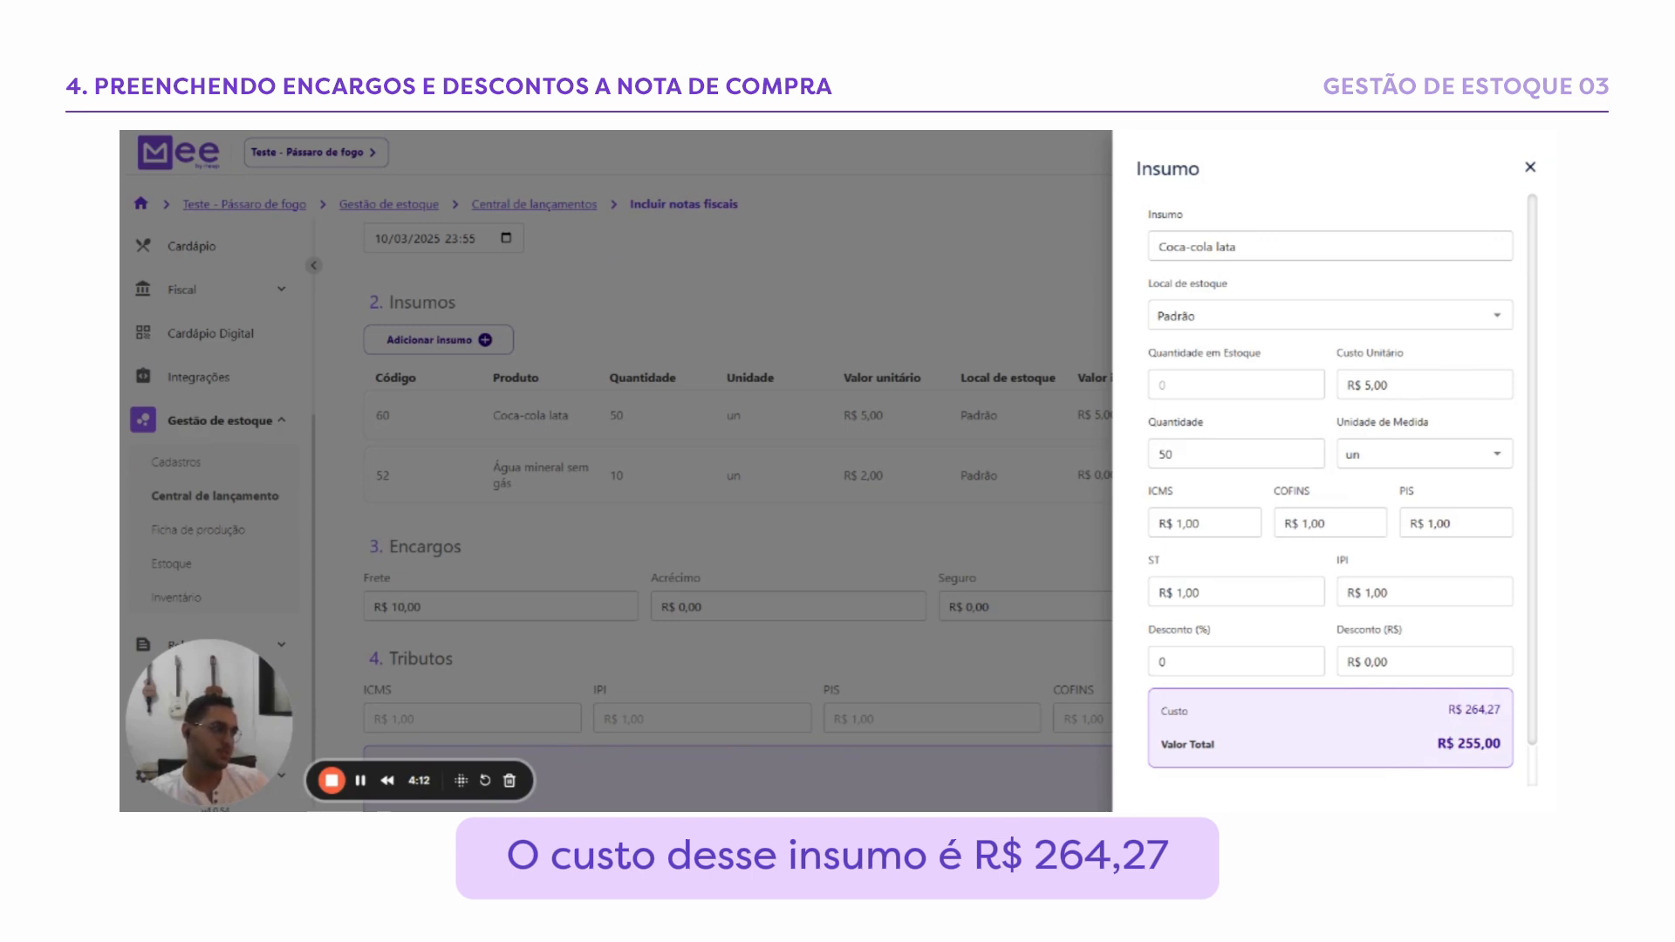
pyautogui.moveTo(1474, 709); pyautogui.dragTo(1488, 709)
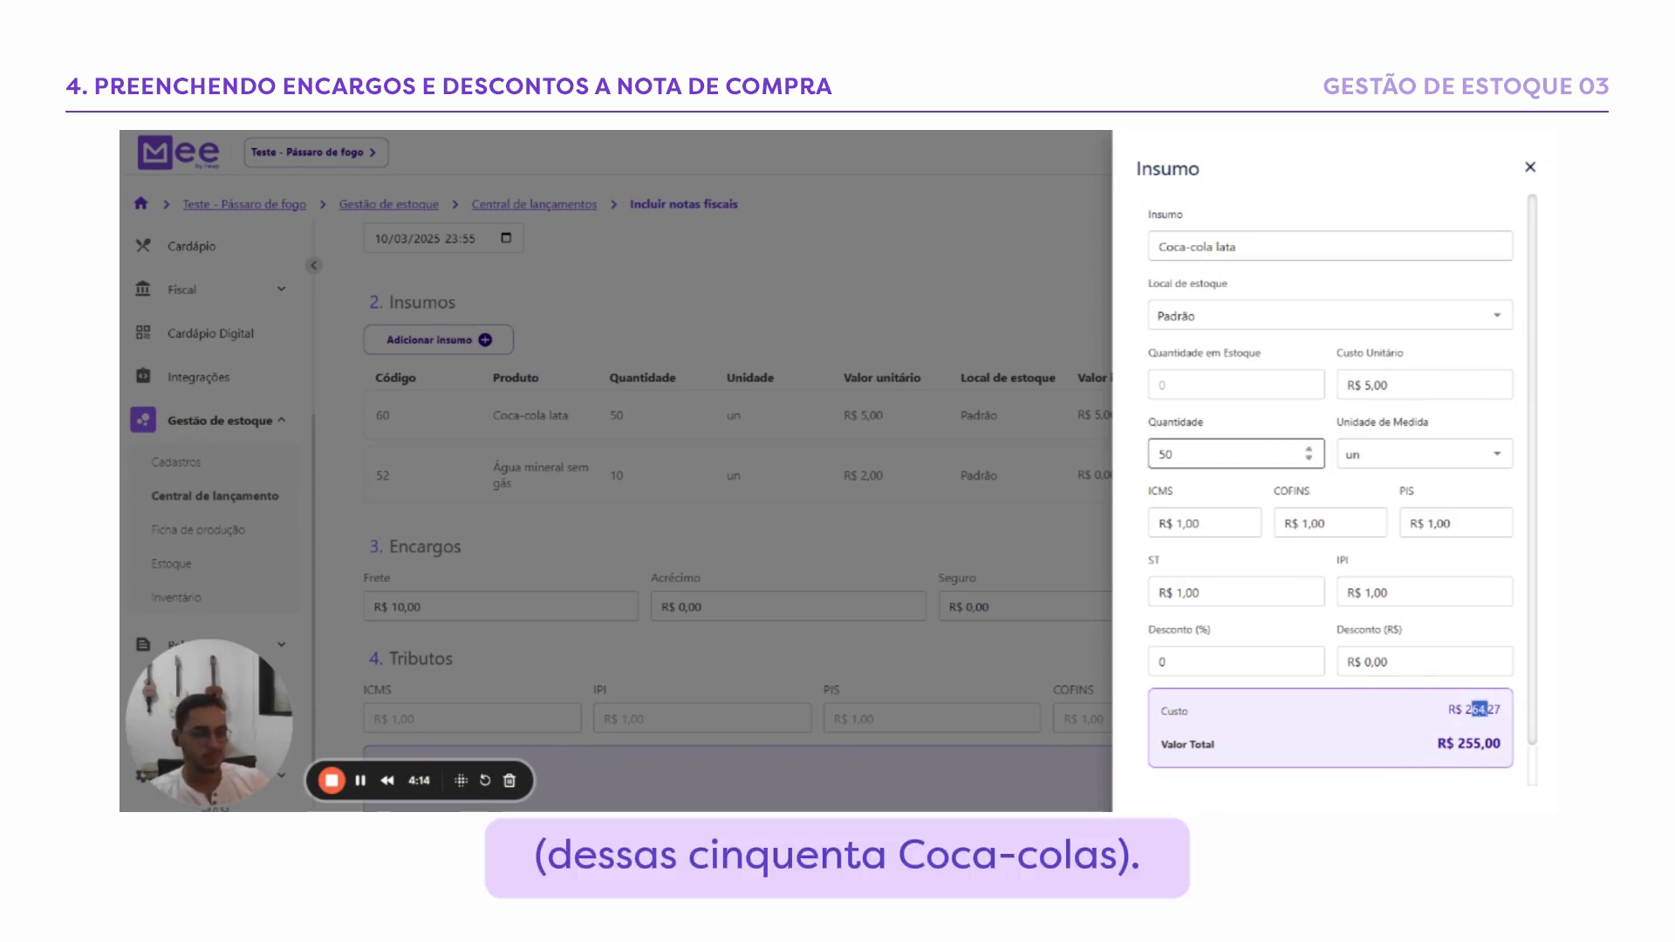
pyautogui.click(1434, 711)
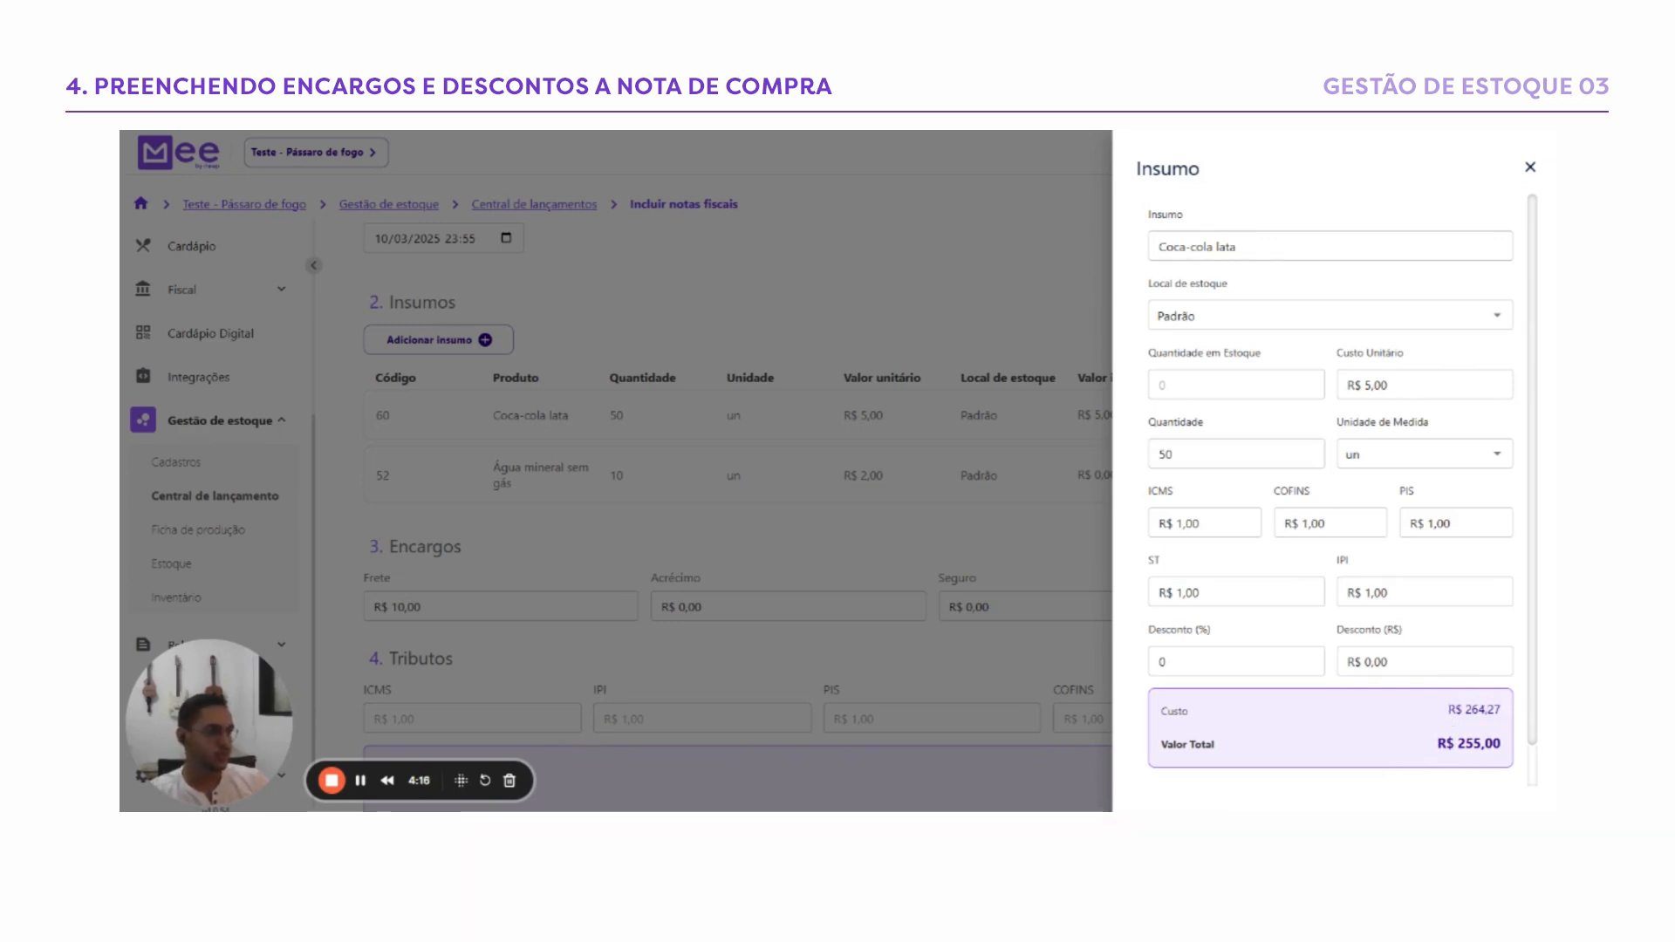
pyautogui.moveTo(1444, 710); pyautogui.dragTo(1514, 714)
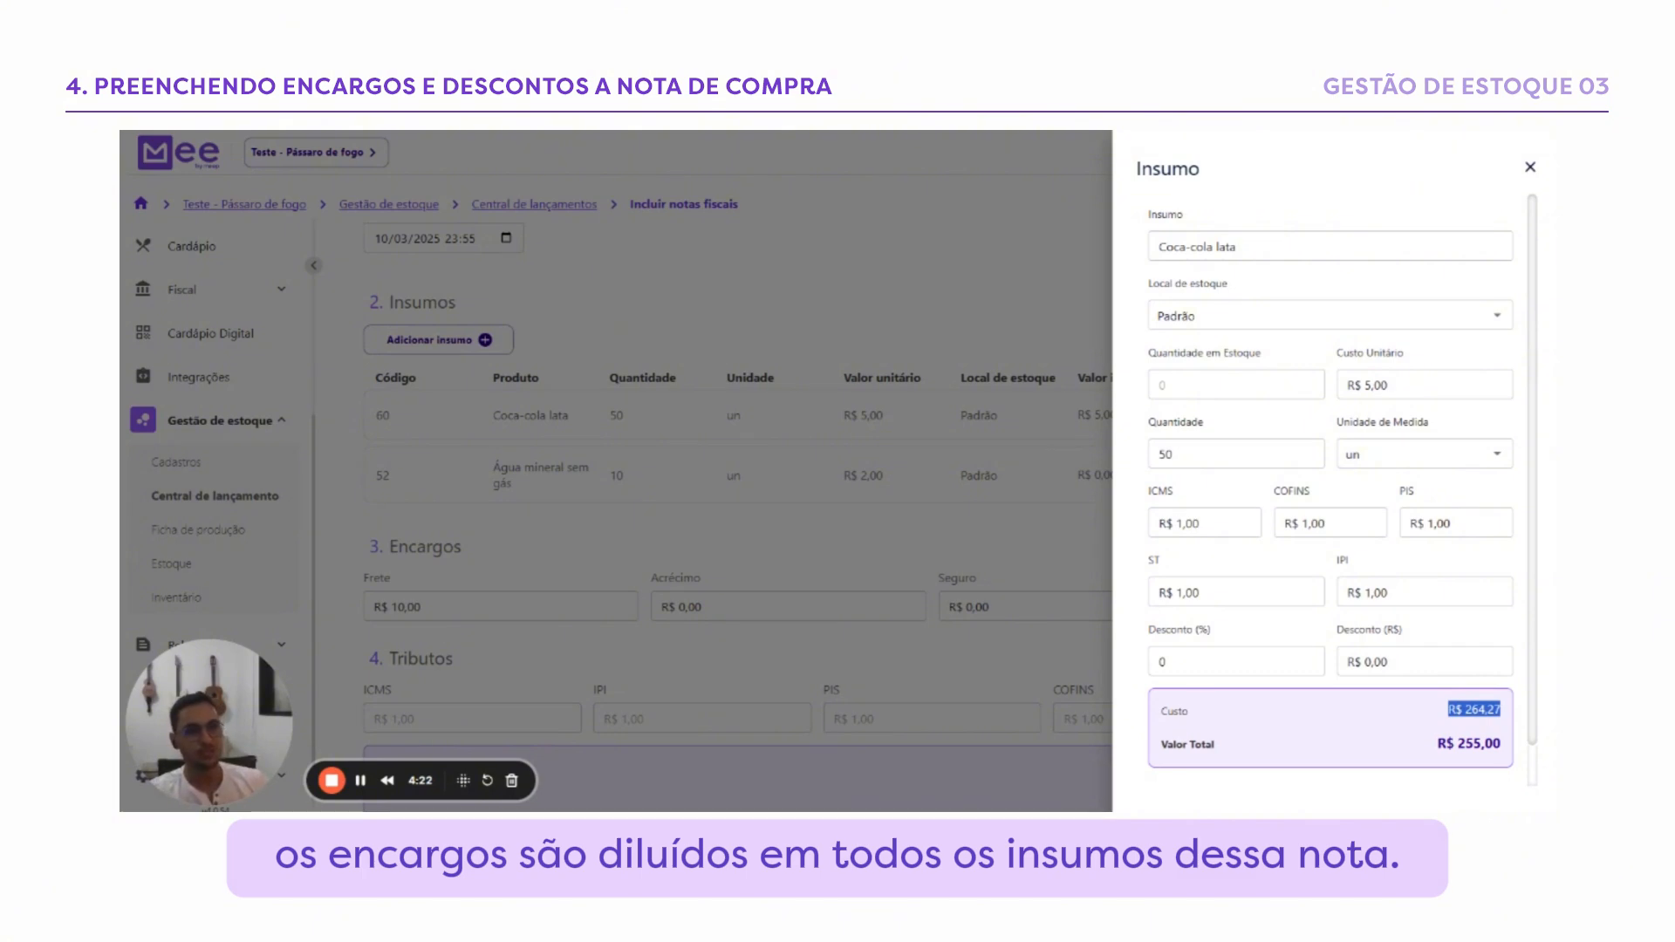
pyautogui.click(999, 561)
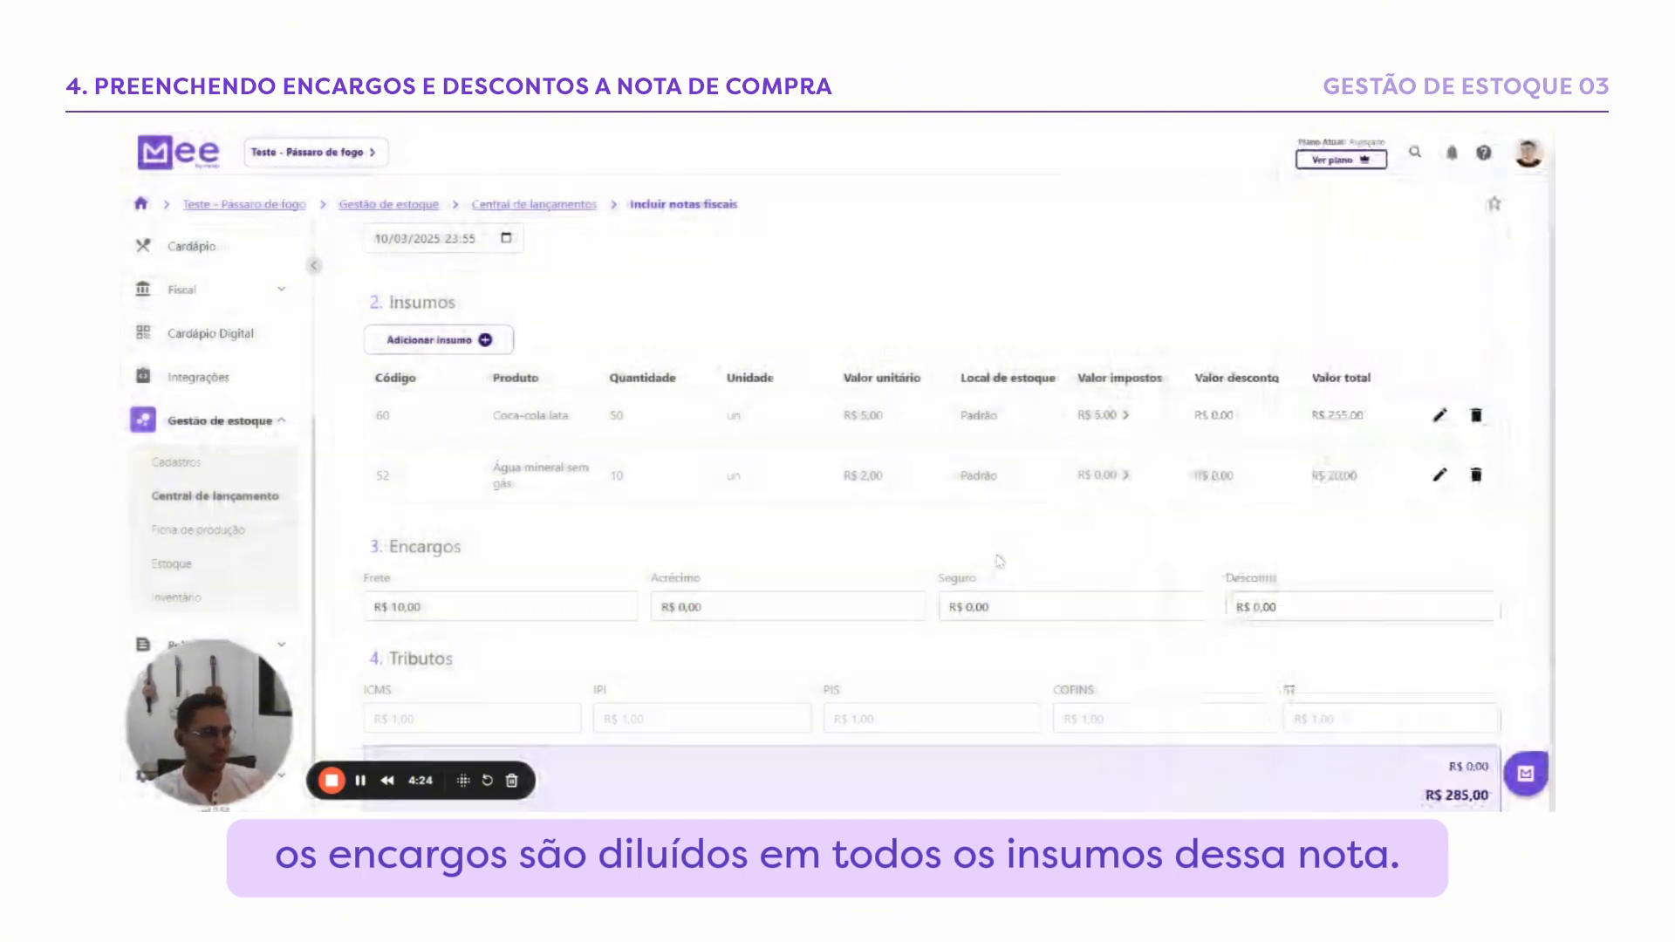
# Open the Água mineral sem gás item, check the freight share in its Custo, and close it
pyautogui.click(1431, 475)
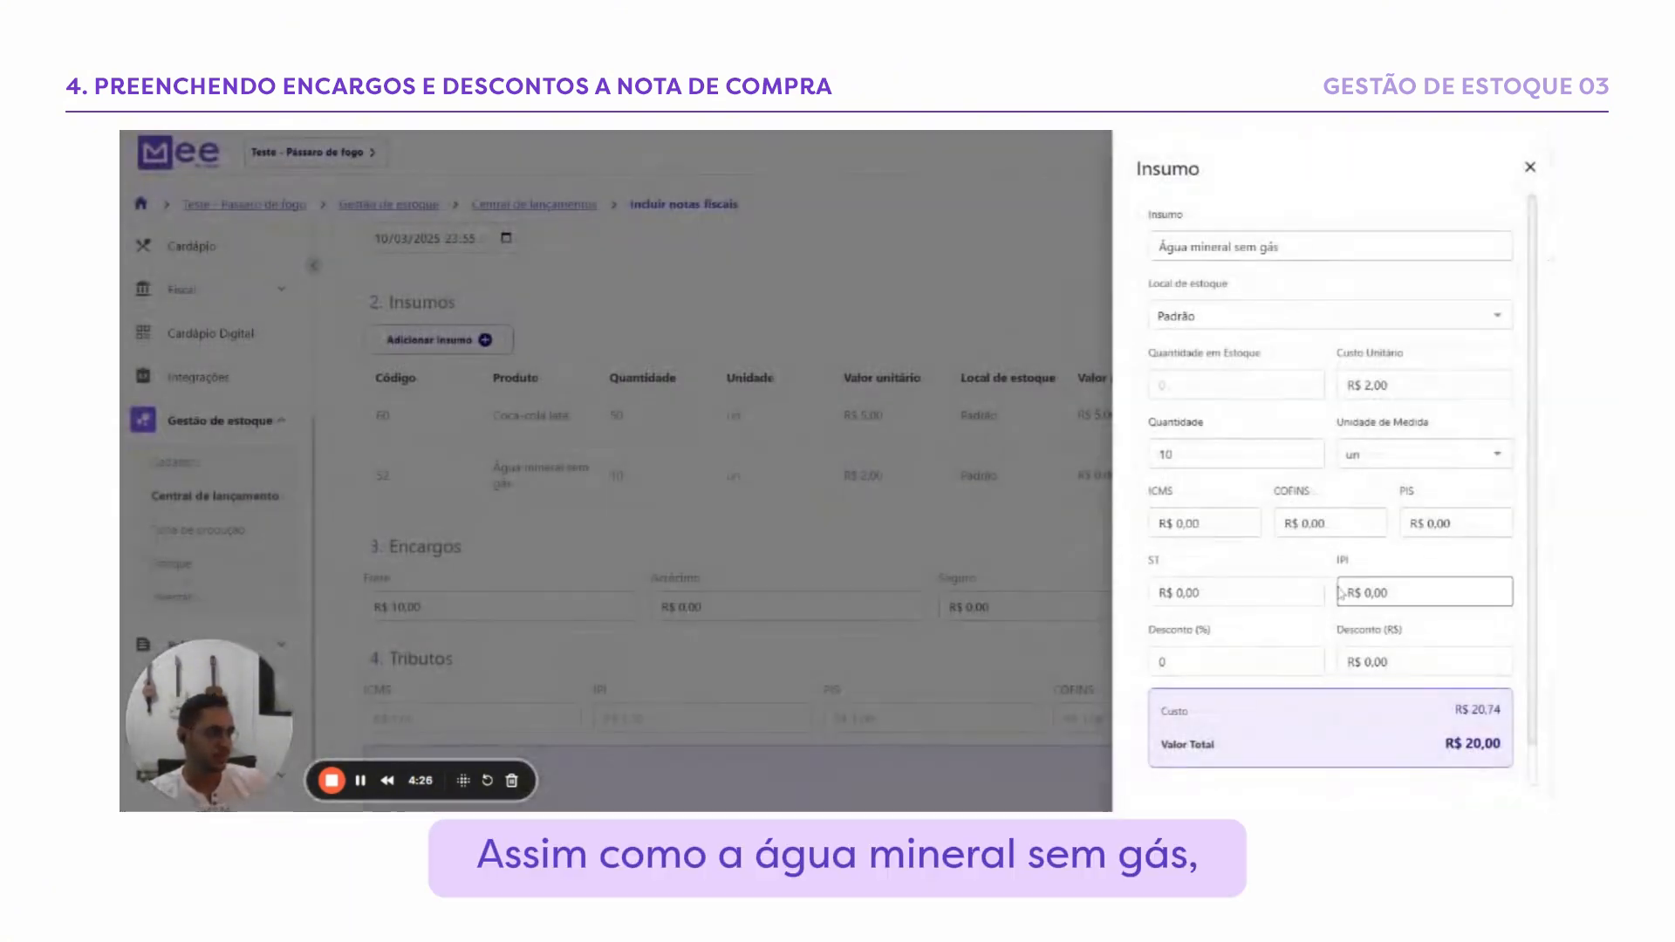
pyautogui.moveTo(1489, 712); pyautogui.dragTo(1512, 719)
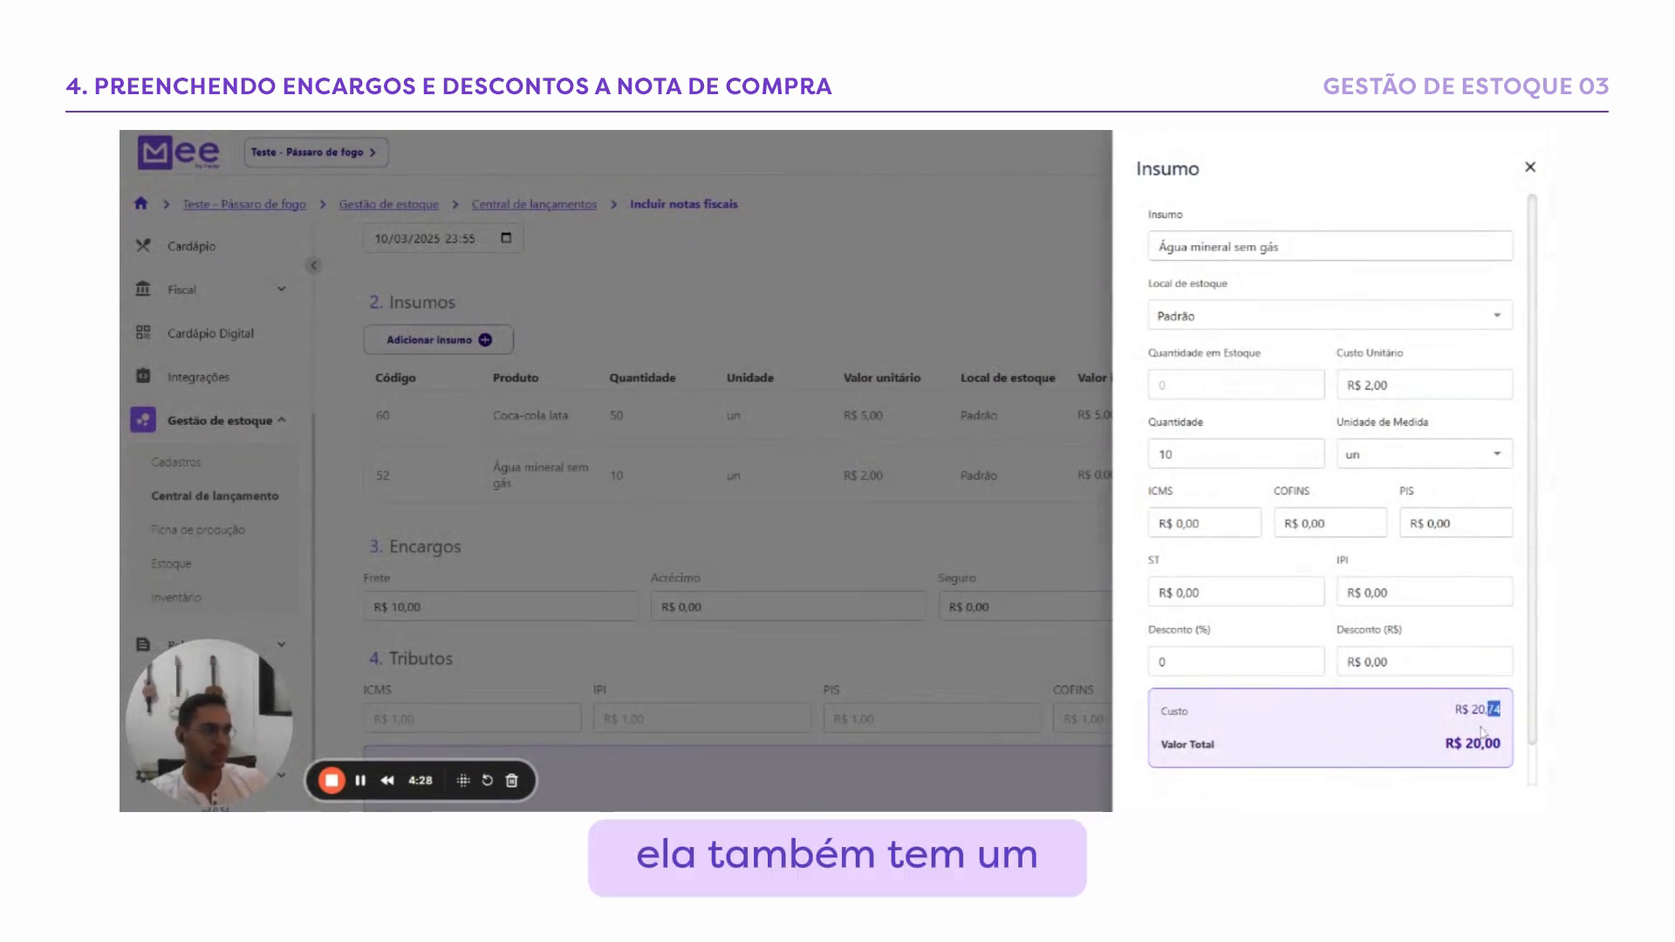
pyautogui.click(1530, 167)
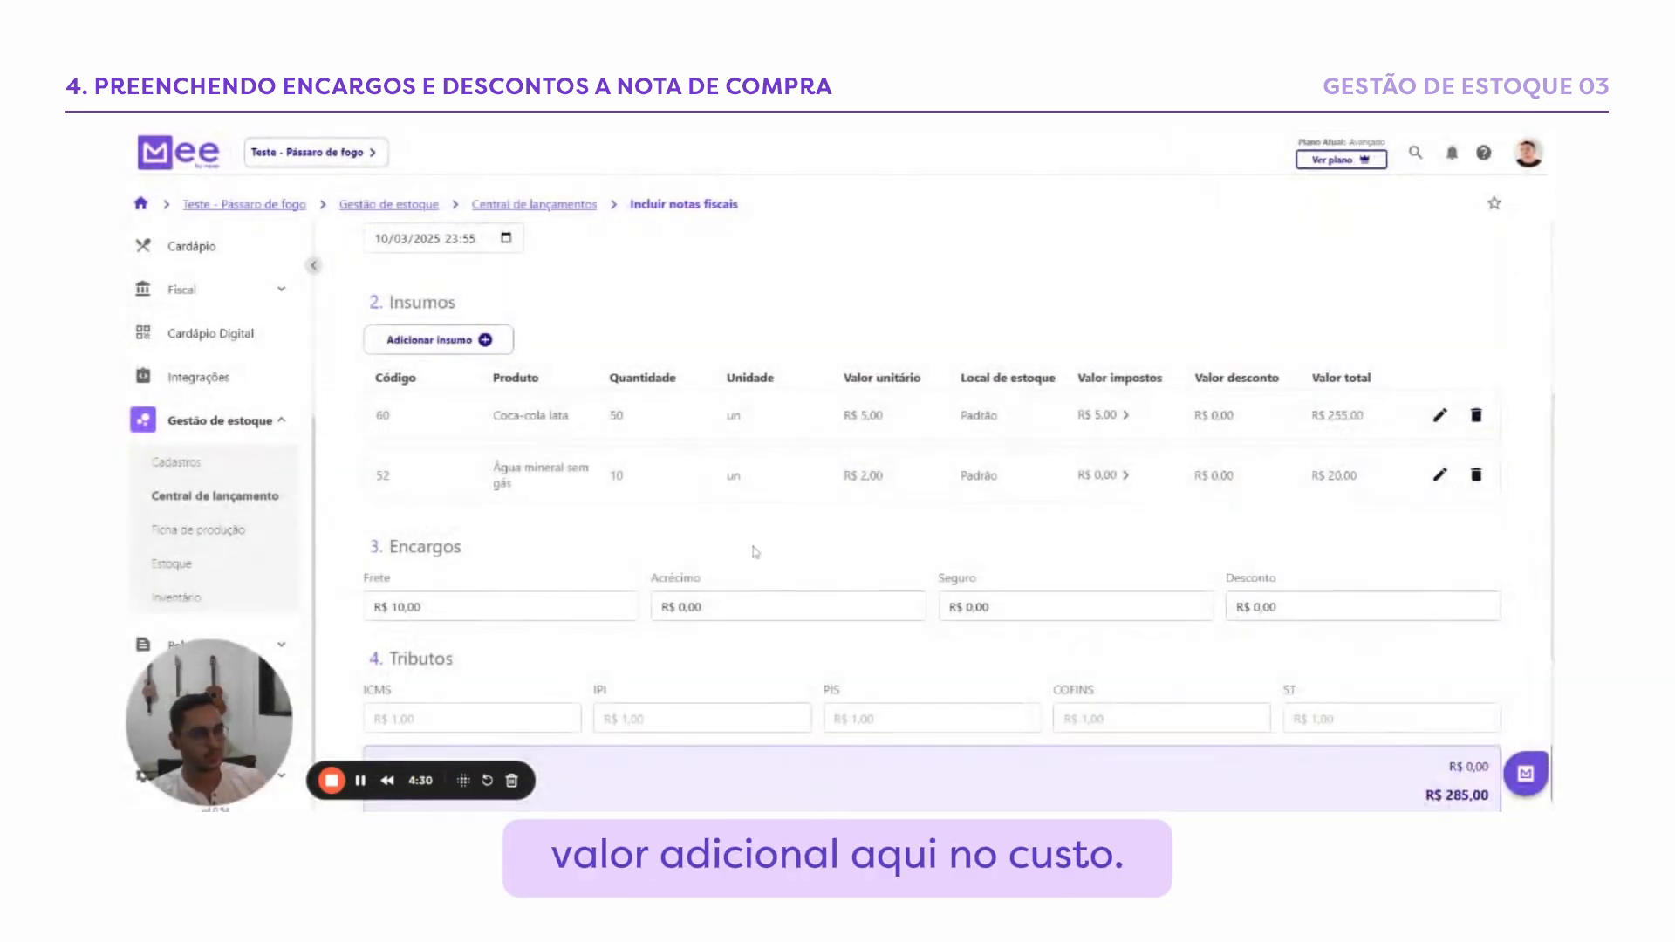
# Examine the Tributos section of the note alongside the taxes of the listed items
pyautogui.scroll(-3, 759, 554)
pyautogui.moveTo(389, 434); pyautogui.dragTo(462, 436)
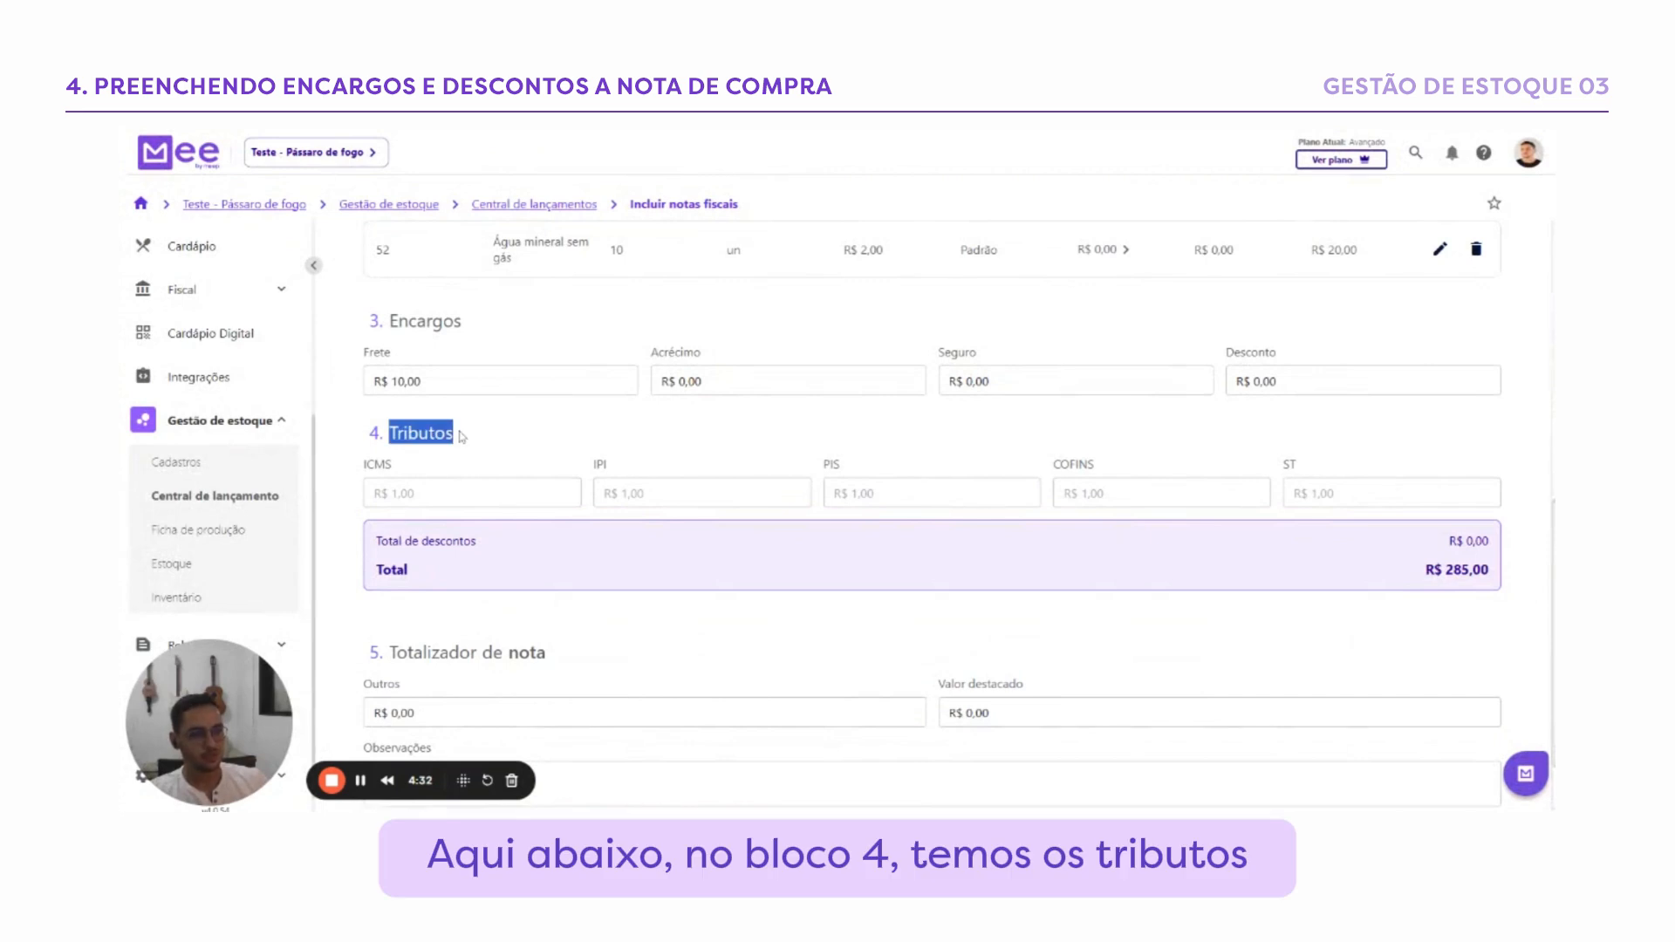
pyautogui.click(481, 469)
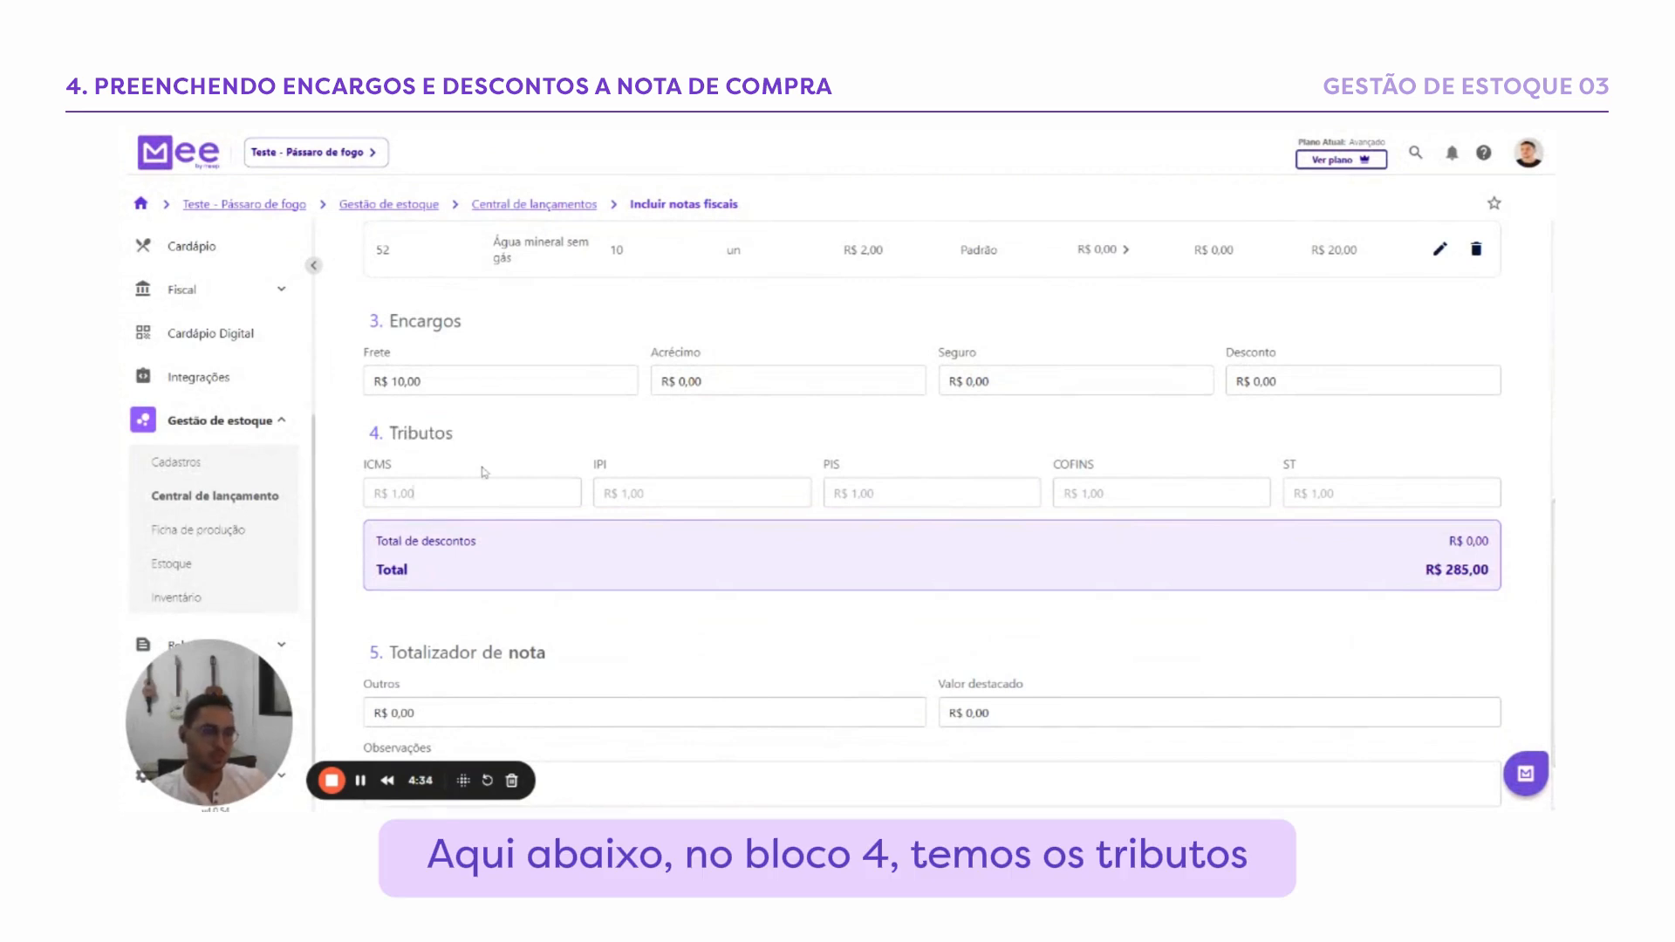
pyautogui.scroll(1, 424, 559)
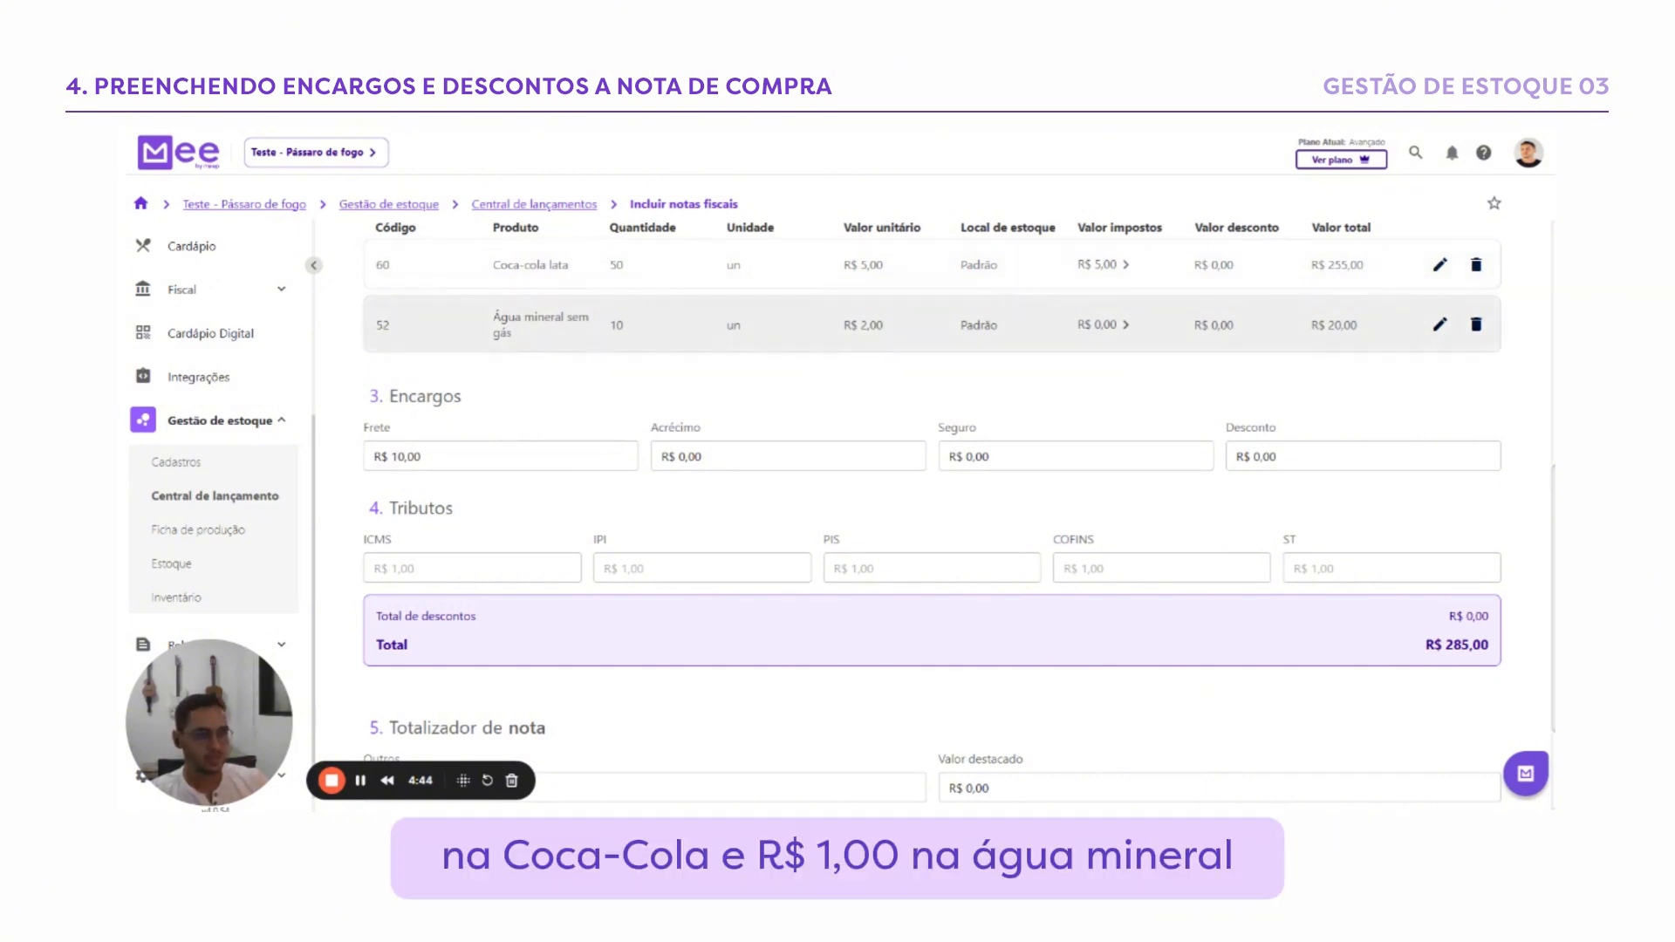
# Inspect the ICMS field under Tributos and the Total de descontos amount in the note's summary
pyautogui.click(426, 578)
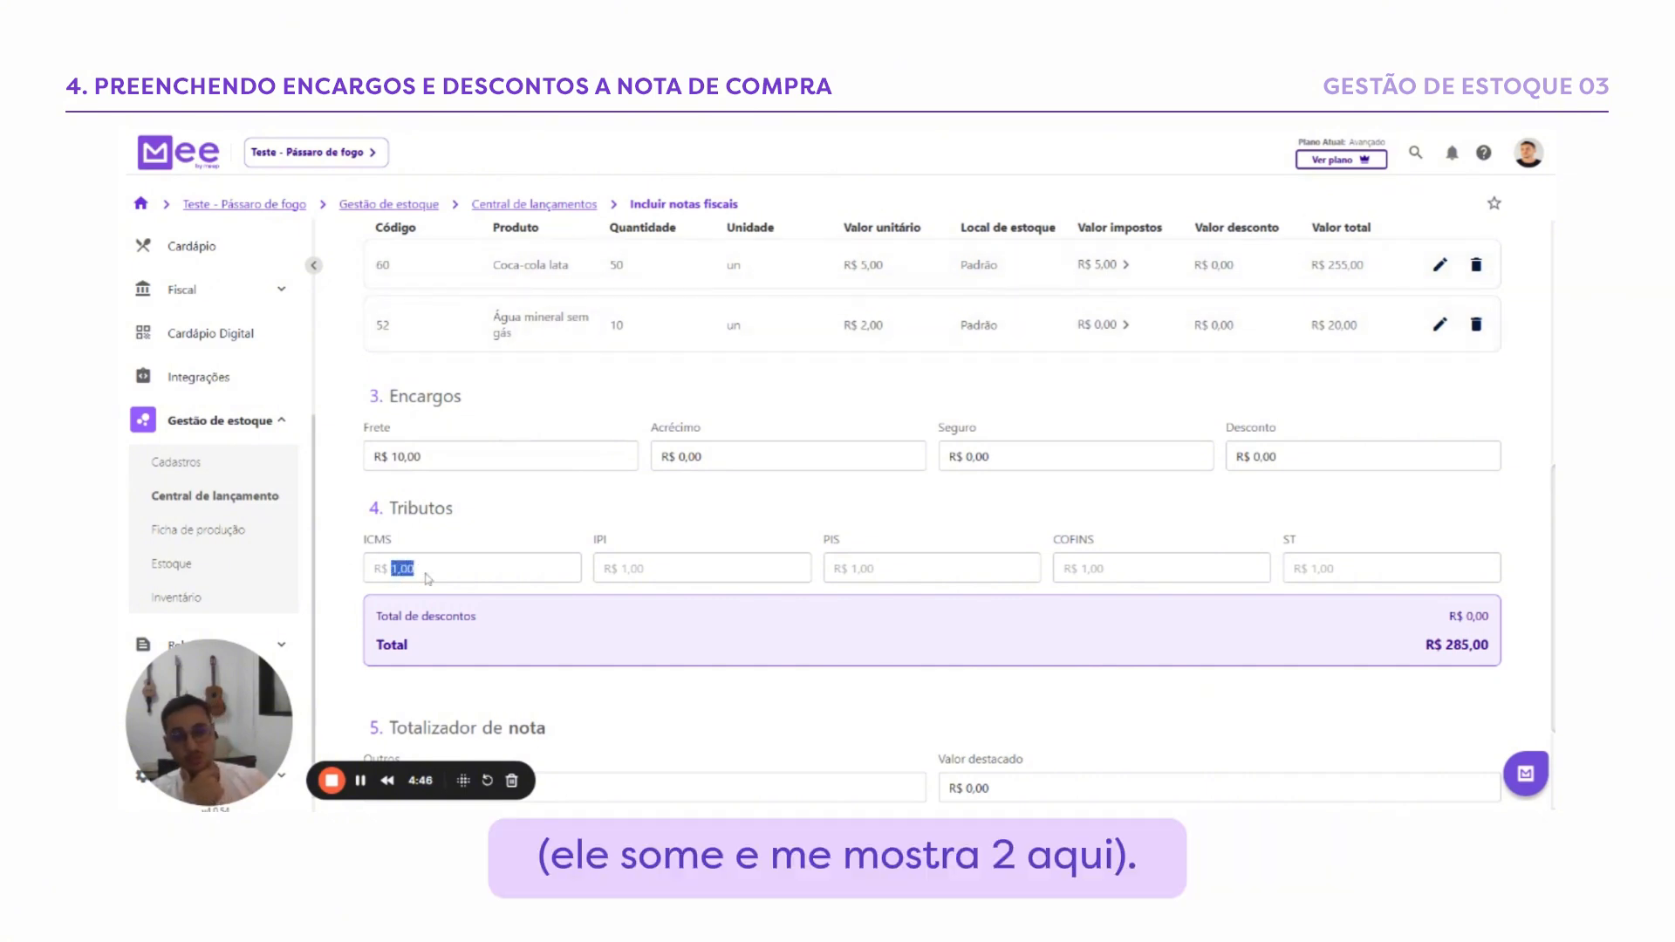
pyautogui.press('BackSpace')
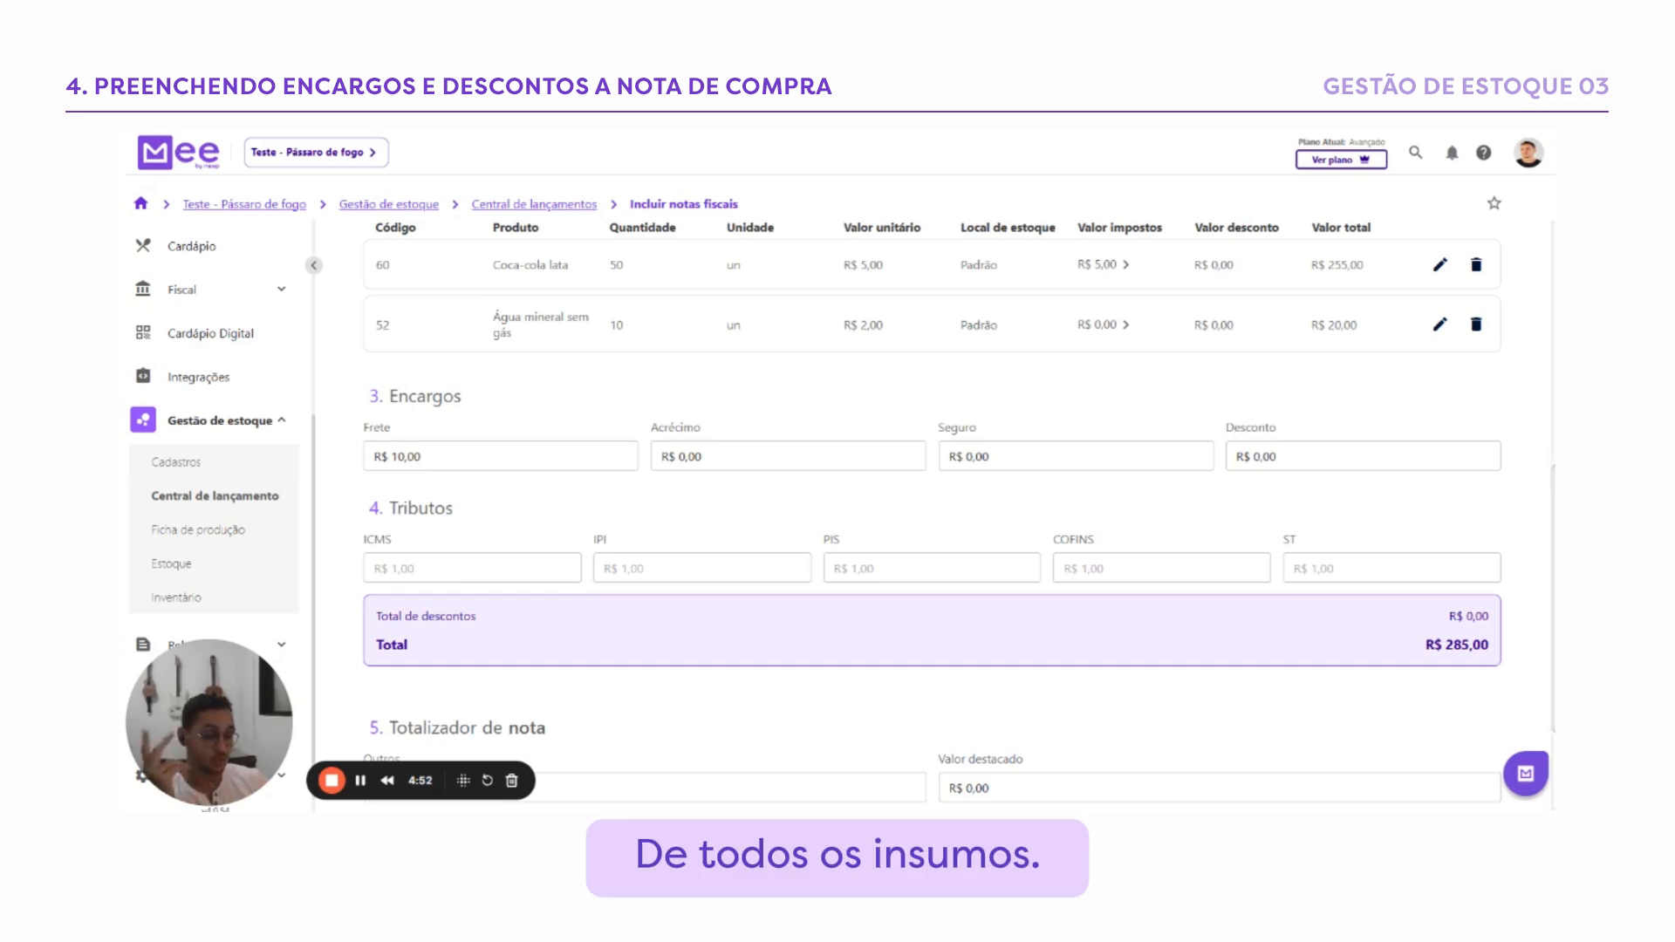
pyautogui.scroll(-1, 452, 551)
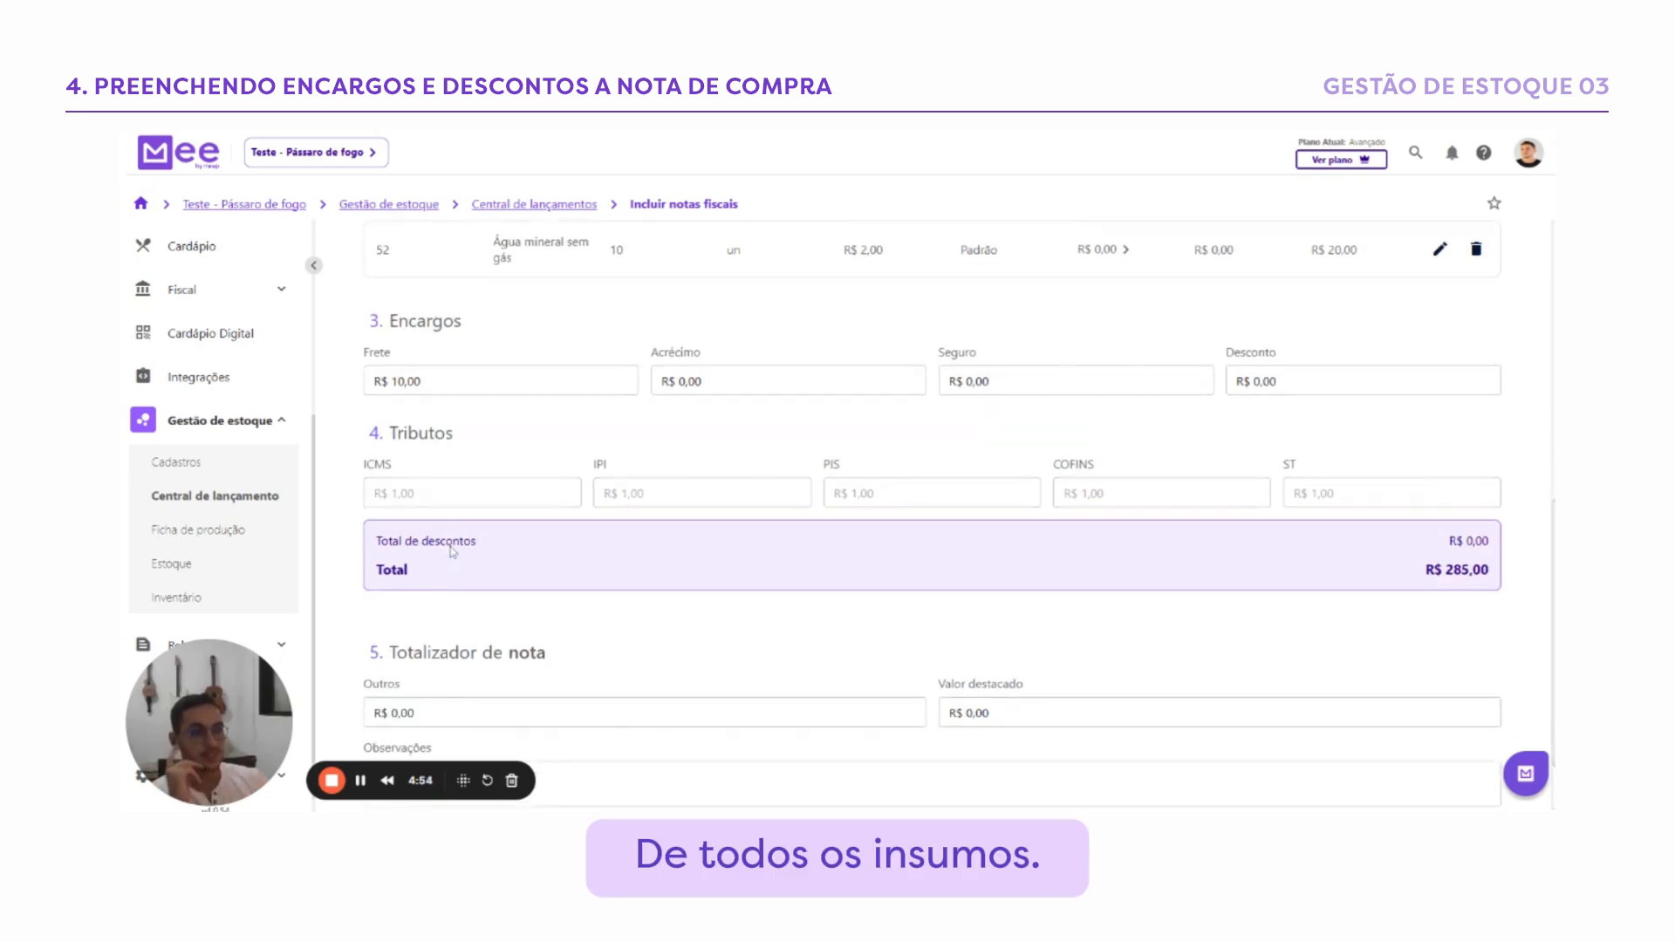
pyautogui.scroll(-1, 452, 551)
pyautogui.moveTo(379, 465); pyautogui.dragTo(494, 471)
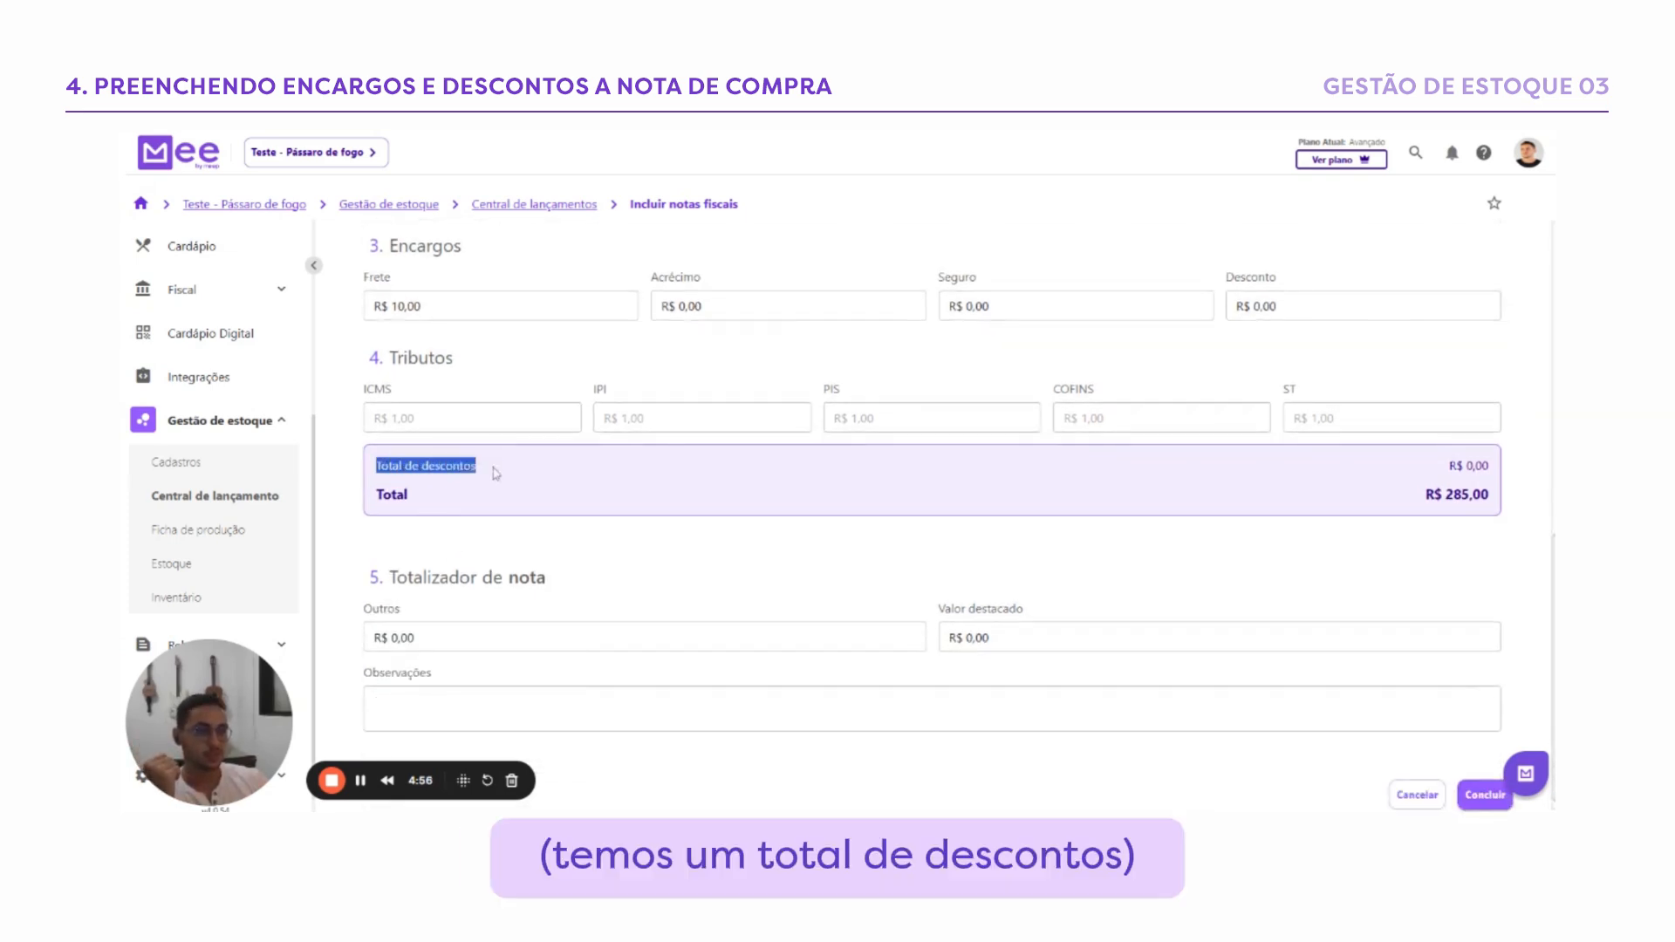
pyautogui.moveTo(1451, 471); pyautogui.dragTo(1490, 468)
# Set the Desconto of the purchase note to R$ 10,00 in the Encargos section
pyautogui.scroll(1, 1128, 455)
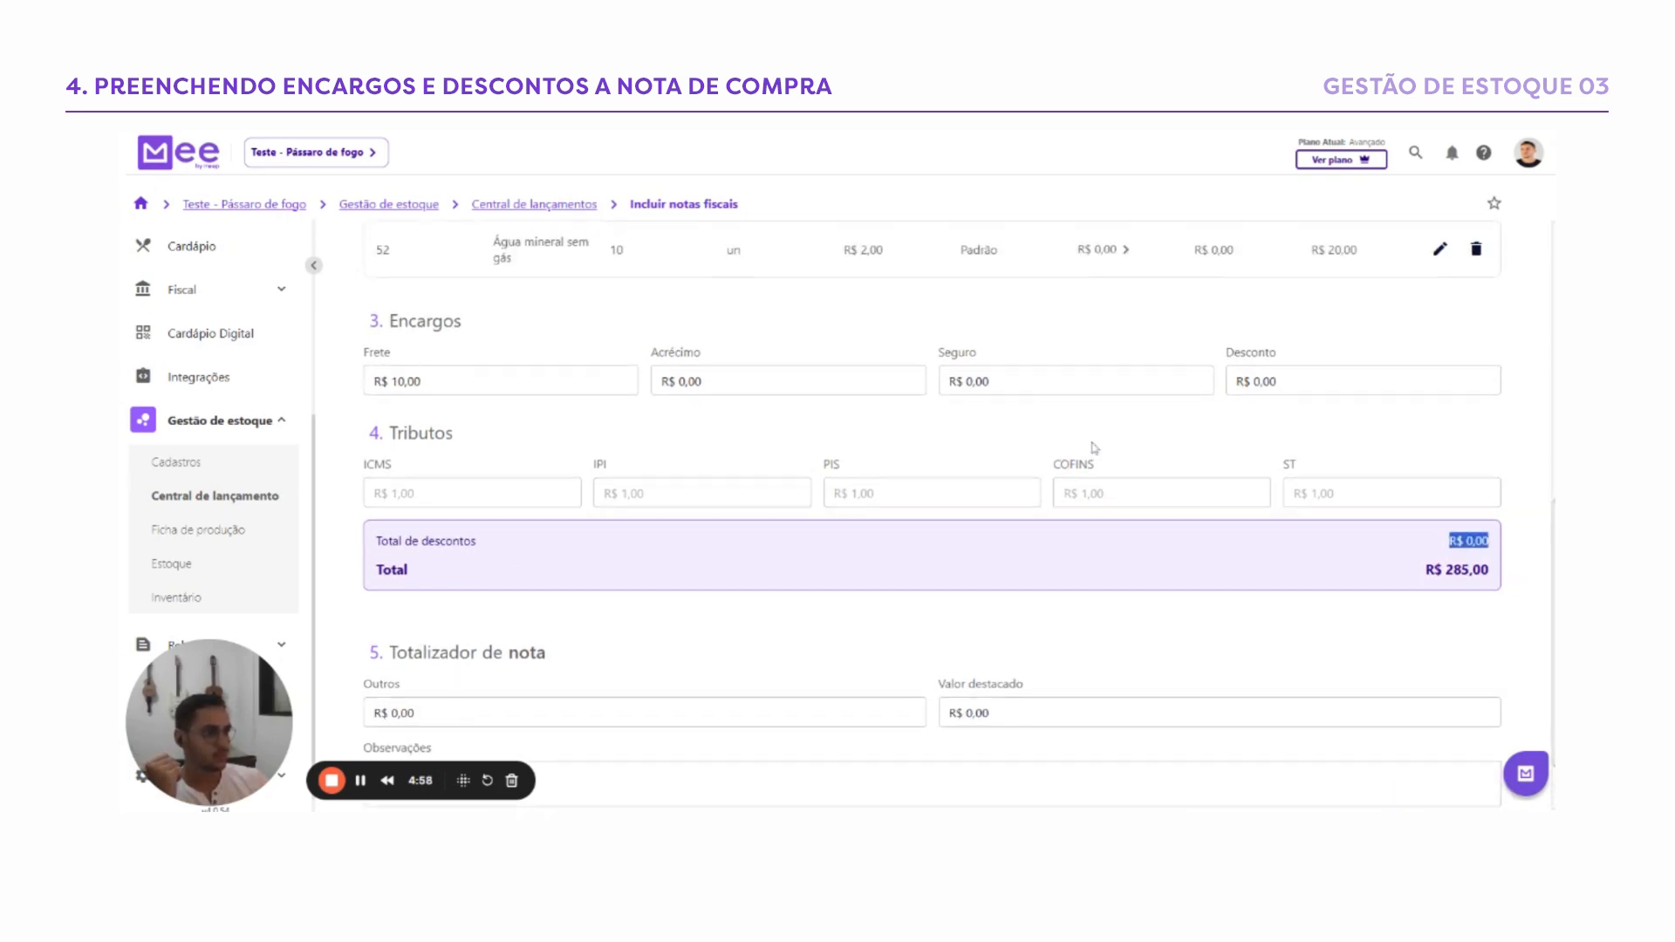
pyautogui.click(1279, 382)
pyautogui.write('1')
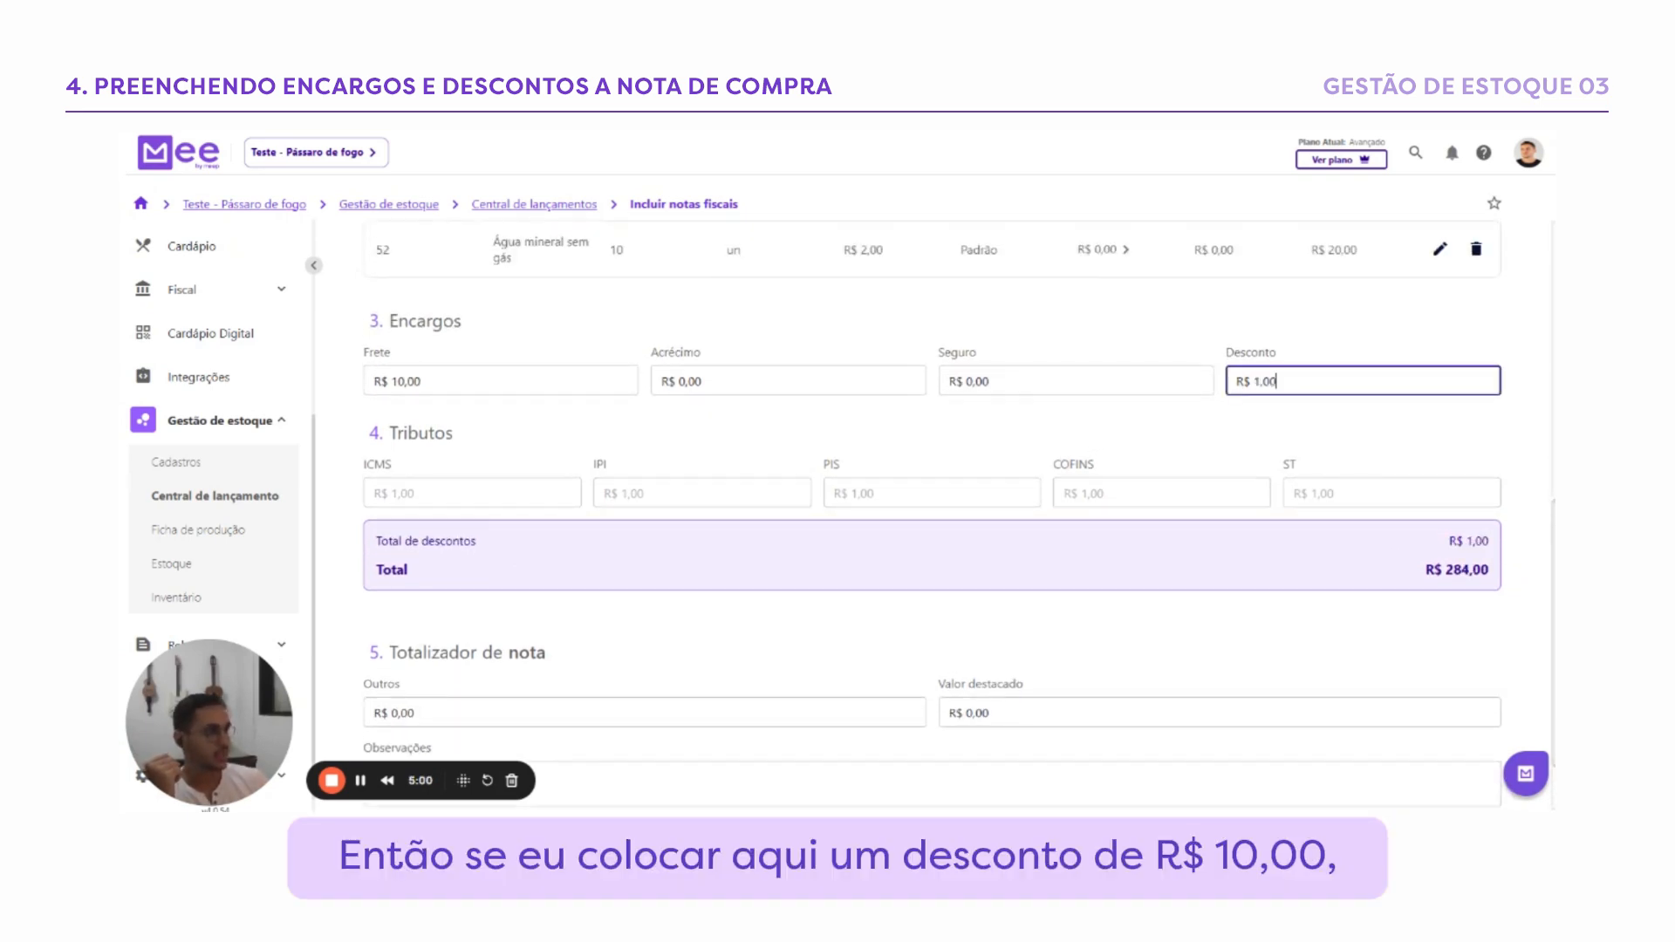
pyautogui.write('0')
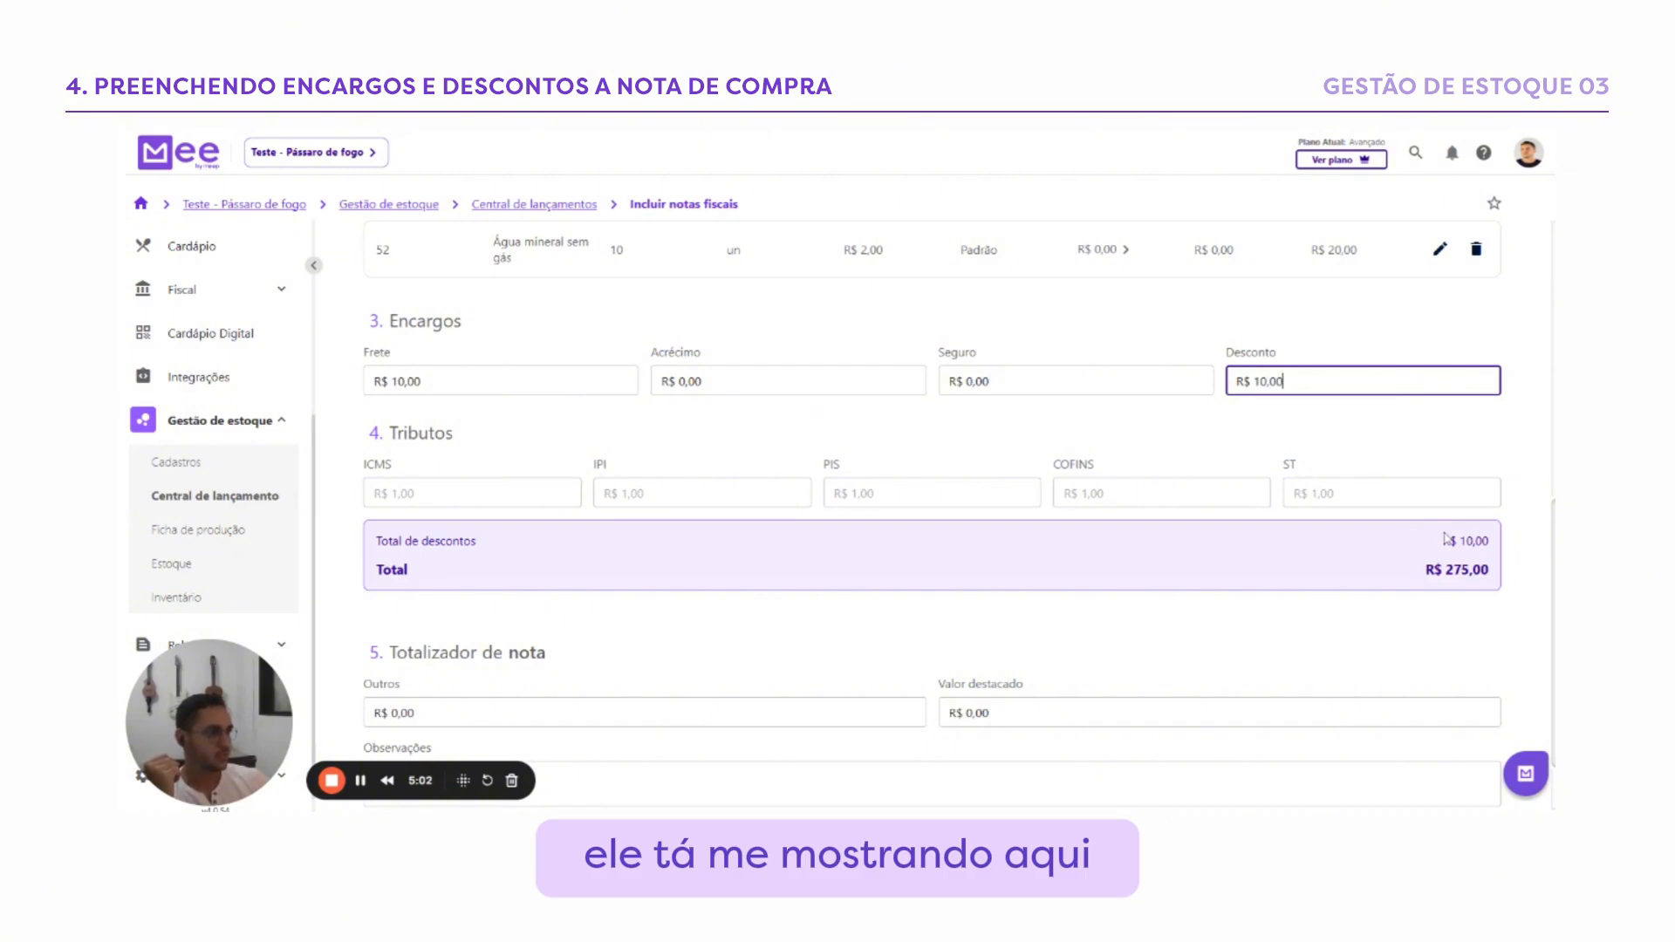
# Check the Total de descontos and the Total of the note against the discounts of the listed items
pyautogui.moveTo(1449, 541); pyautogui.dragTo(1488, 541)
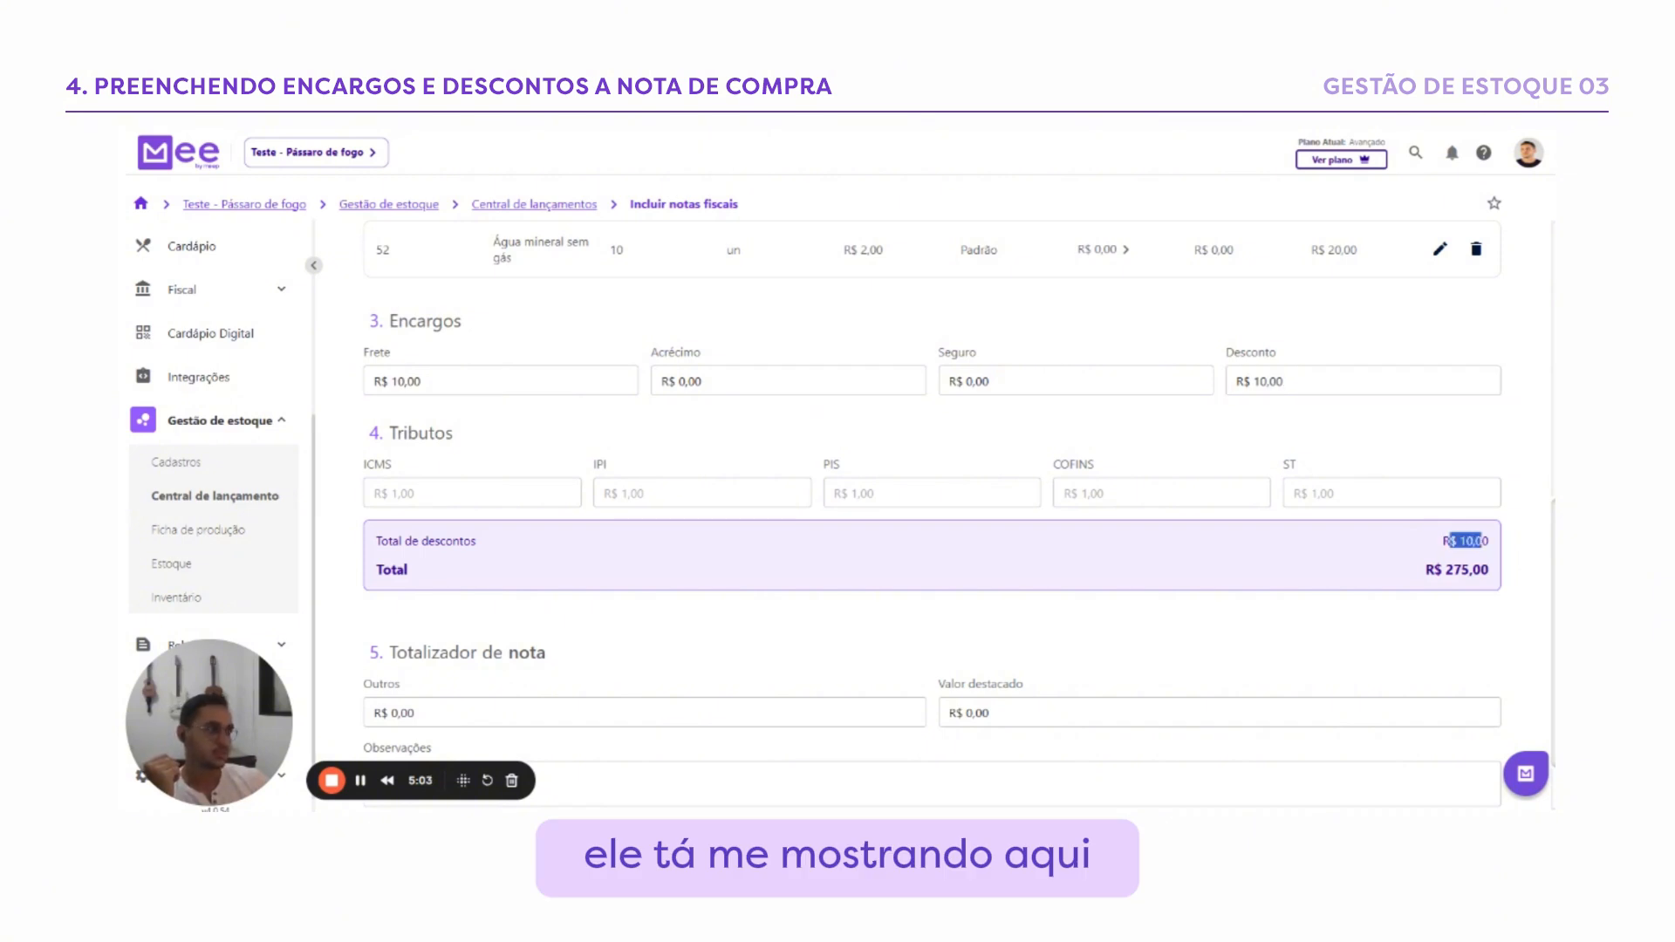
pyautogui.click(1269, 515)
pyautogui.scroll(2, 1245, 526)
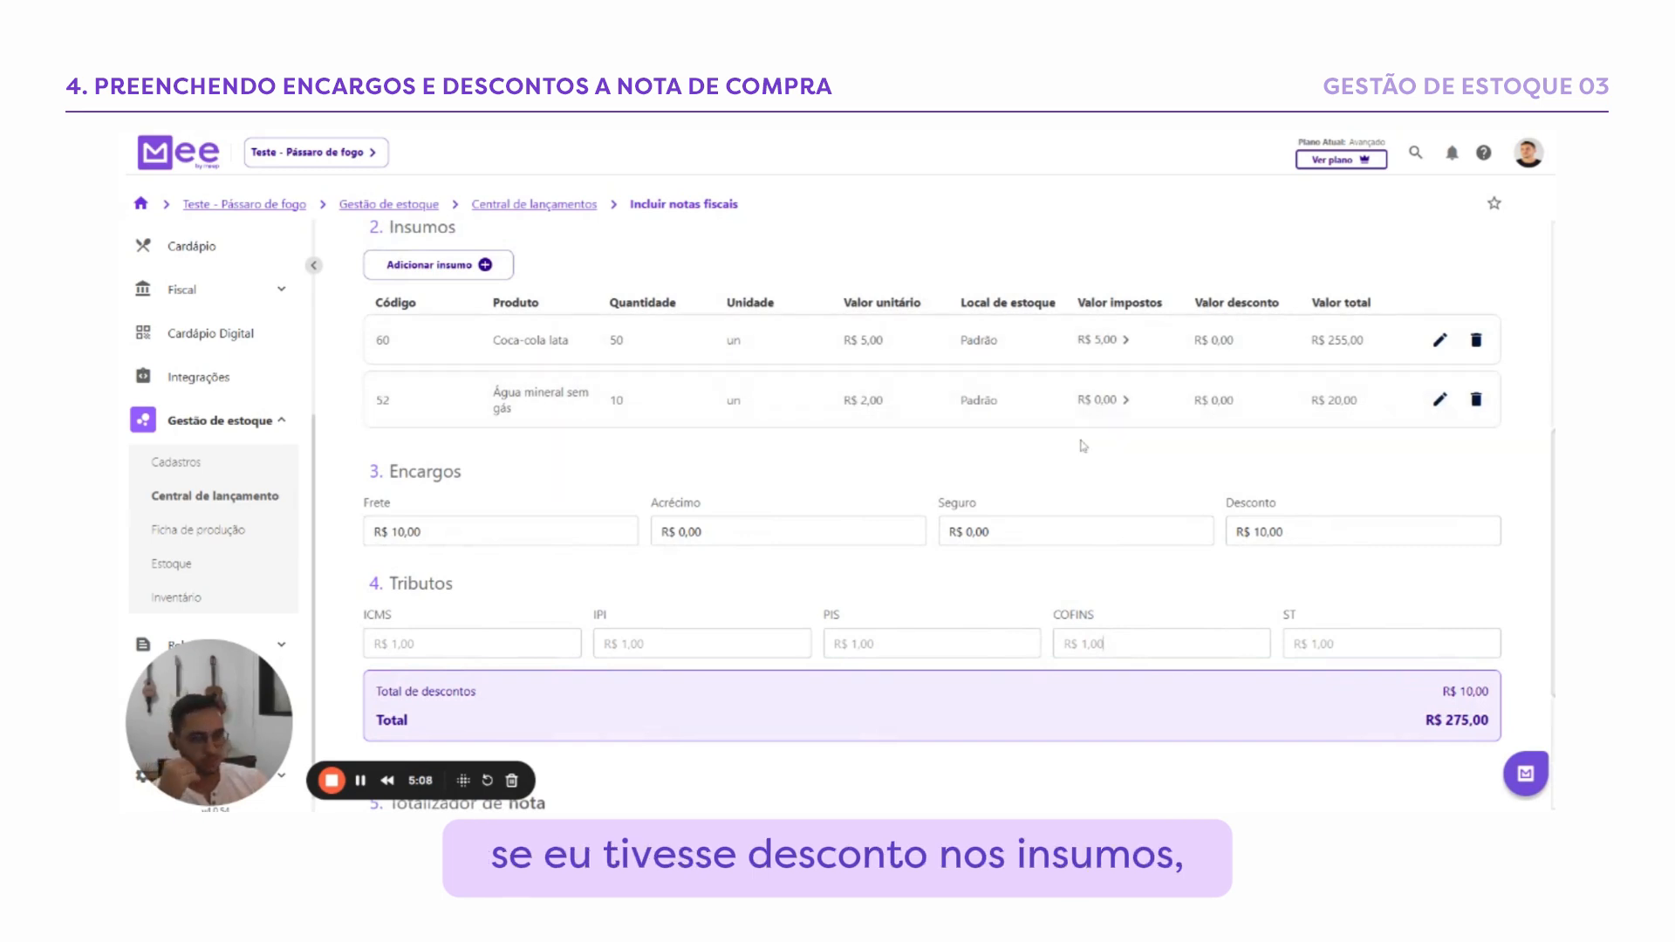
pyautogui.scroll(-3, 1350, 454)
pyautogui.moveTo(1441, 468); pyautogui.dragTo(1494, 473)
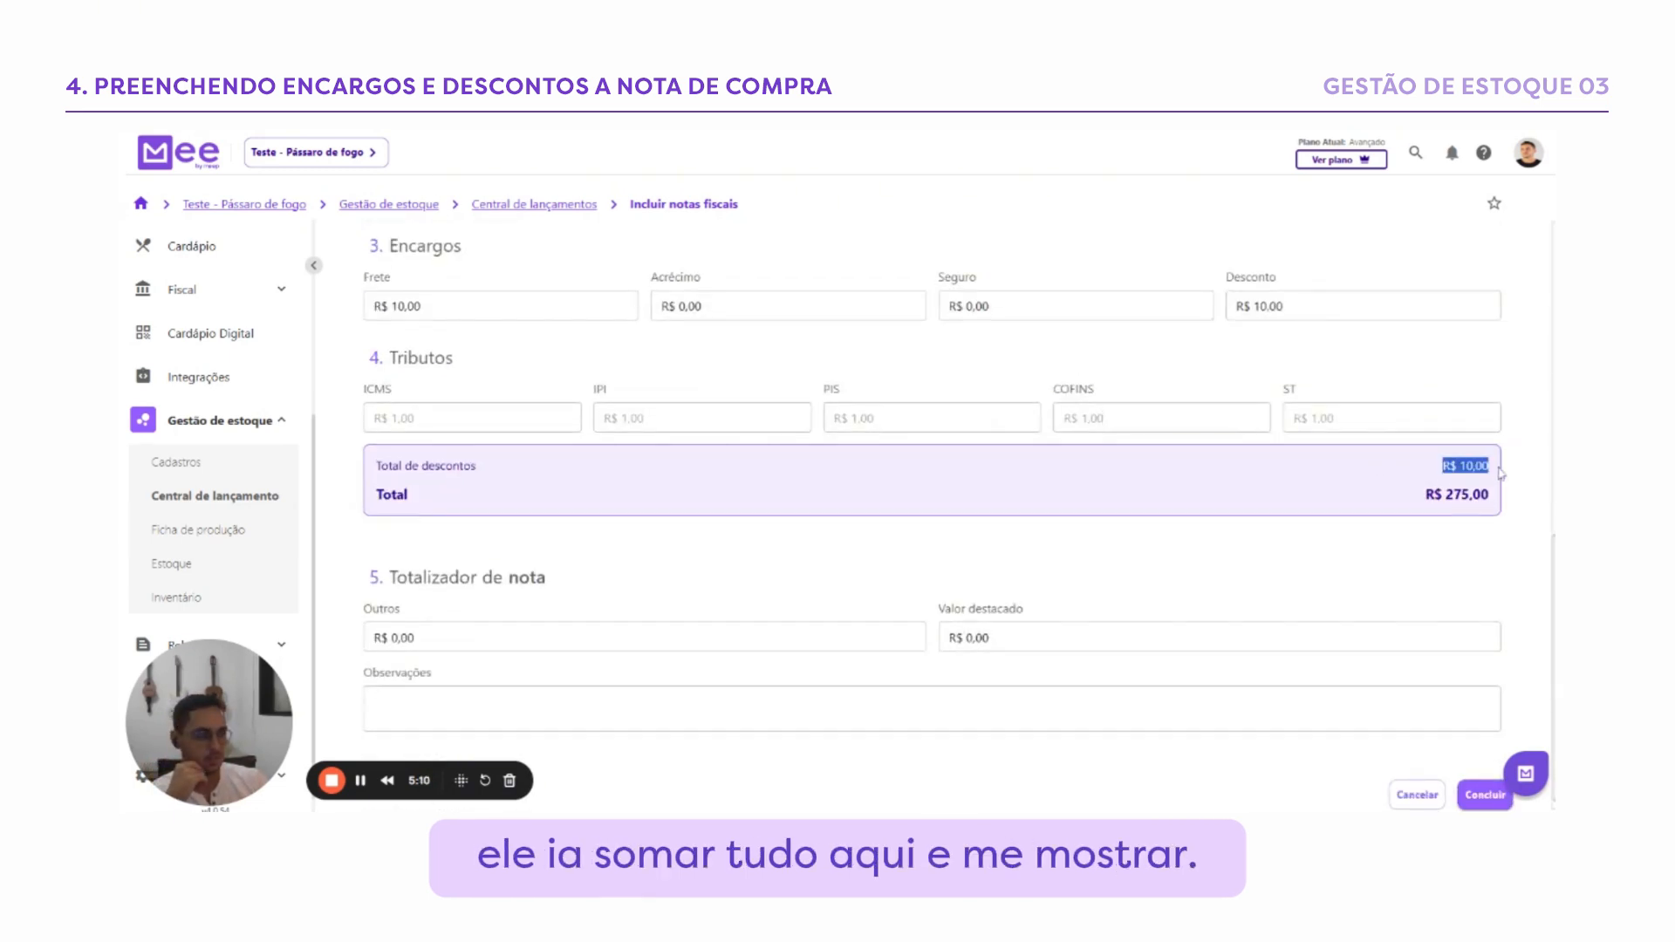
pyautogui.click(1425, 471)
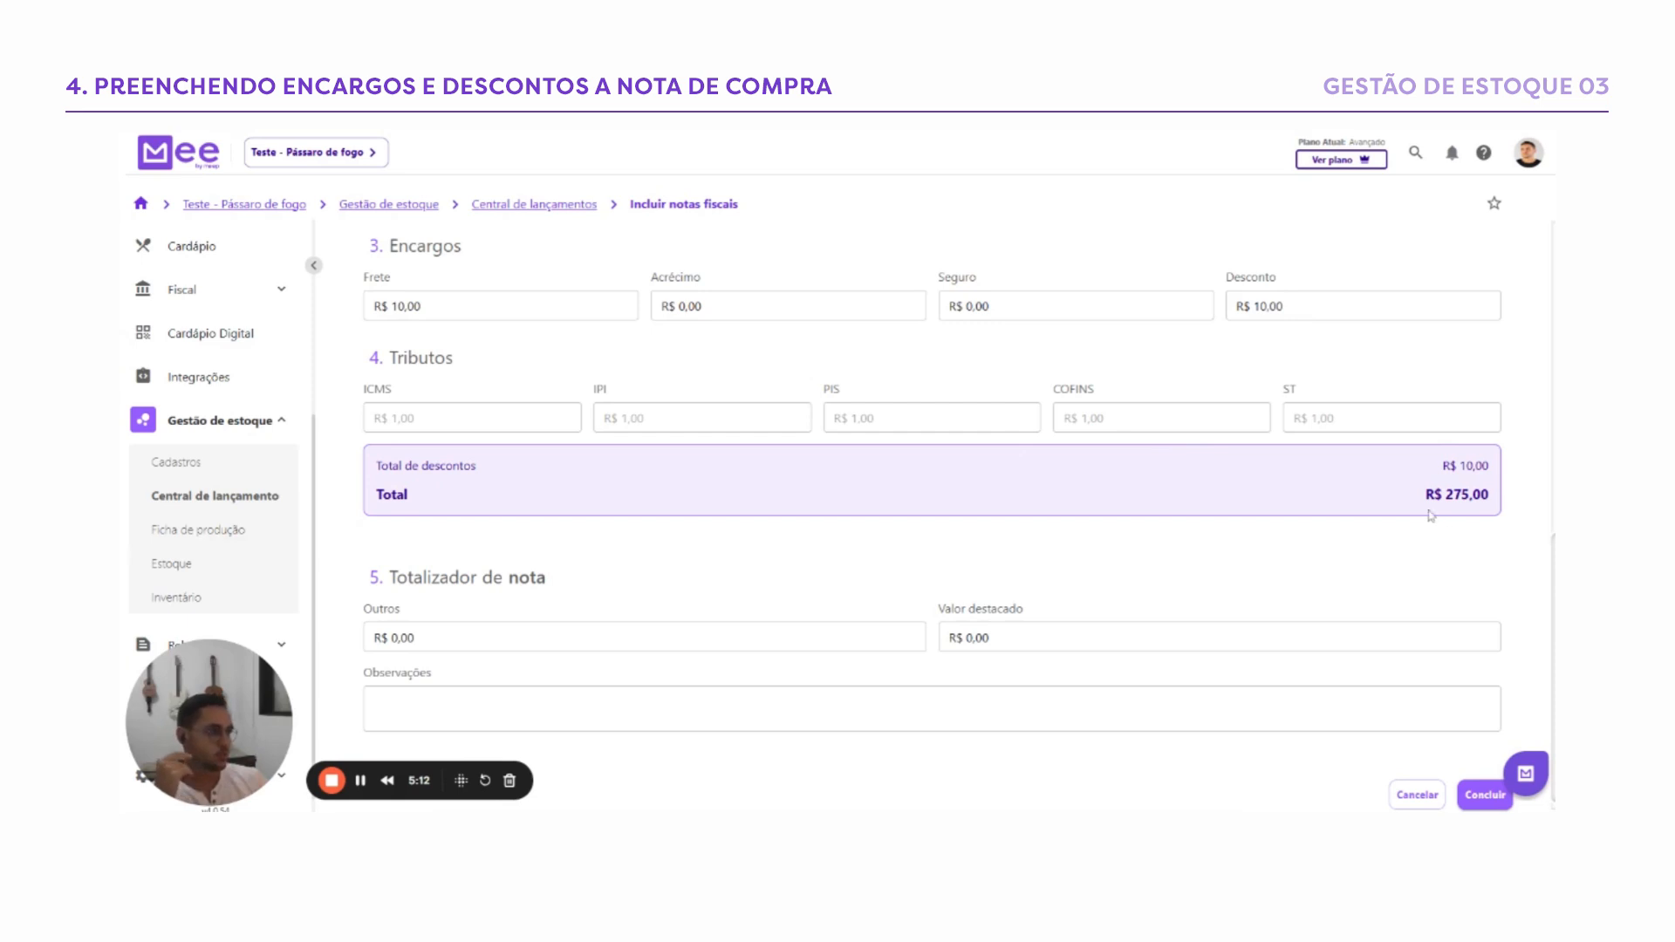
pyautogui.moveTo(1434, 495); pyautogui.dragTo(1490, 496)
pyautogui.click(1300, 518)
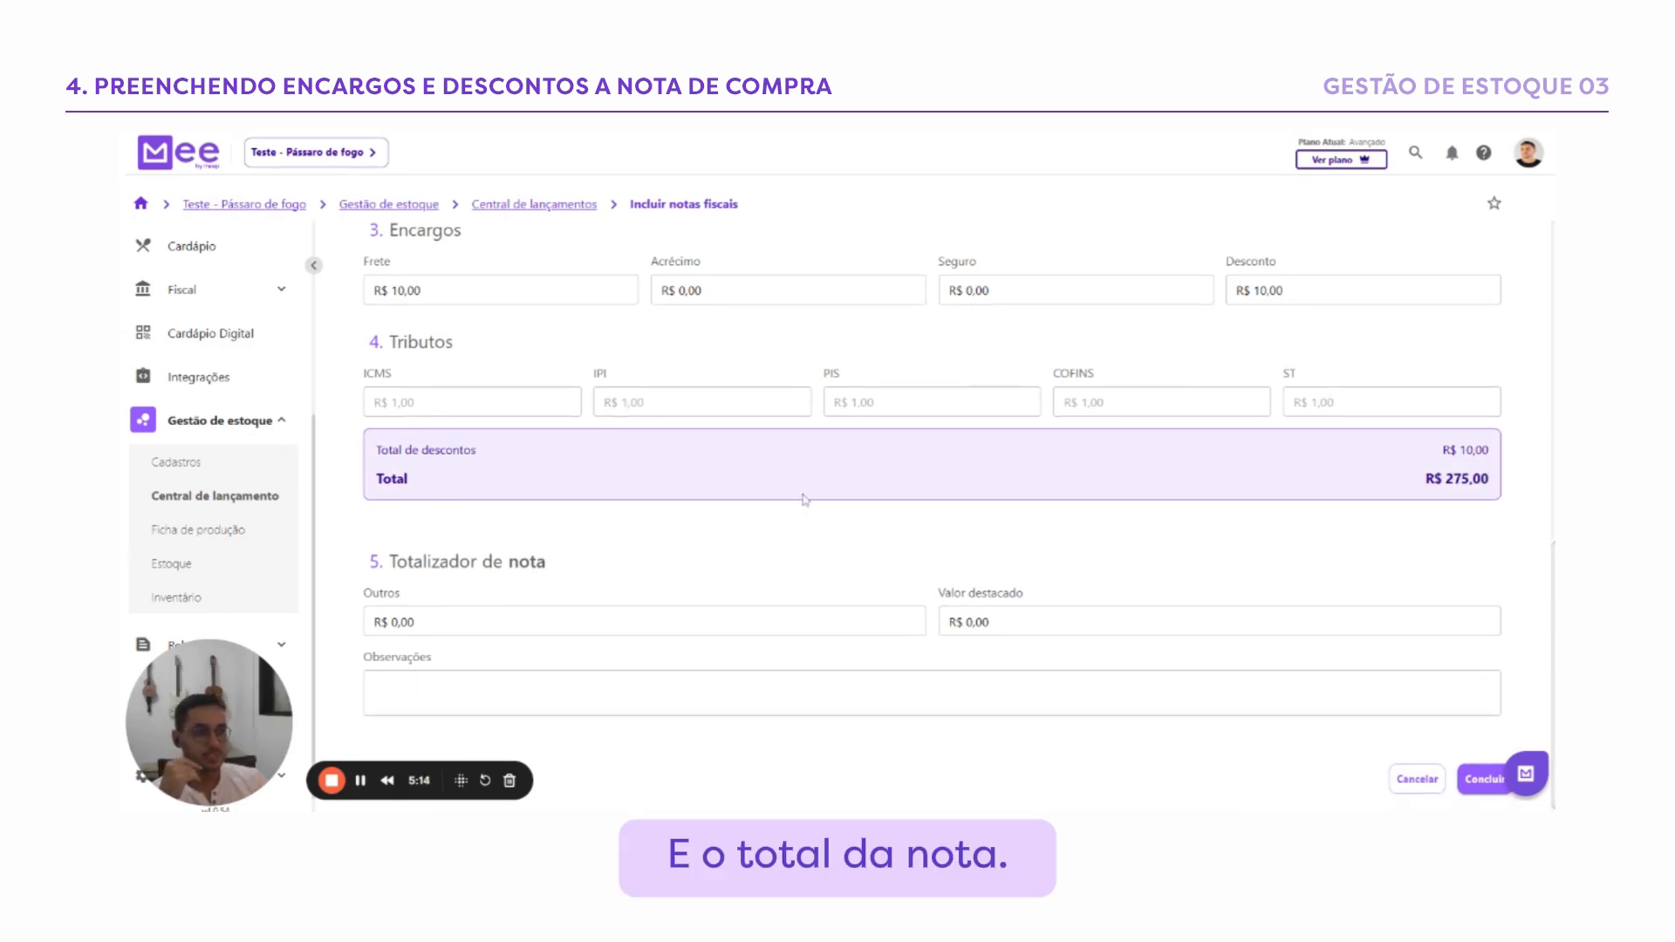
# Examine the Outros and Valor destacado fields in the Totalizador de nota section
pyautogui.scroll(-1, 831, 466)
pyautogui.moveTo(391, 561); pyautogui.dragTo(542, 579)
pyautogui.click(569, 561)
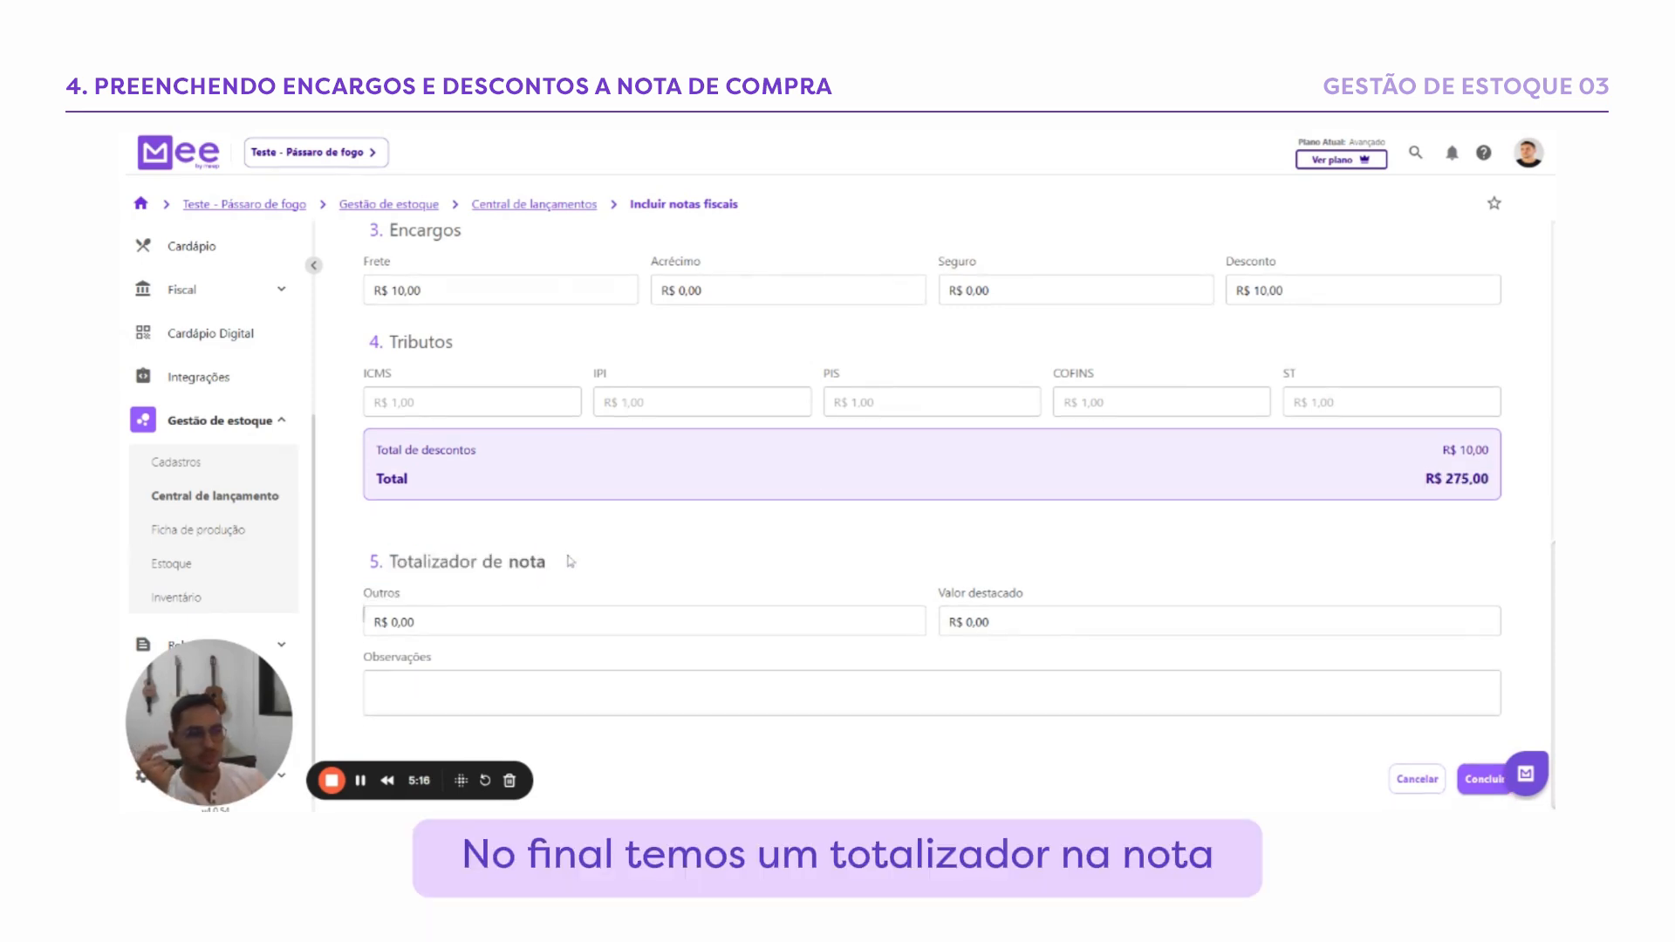
pyautogui.click(413, 621)
pyautogui.click(991, 621)
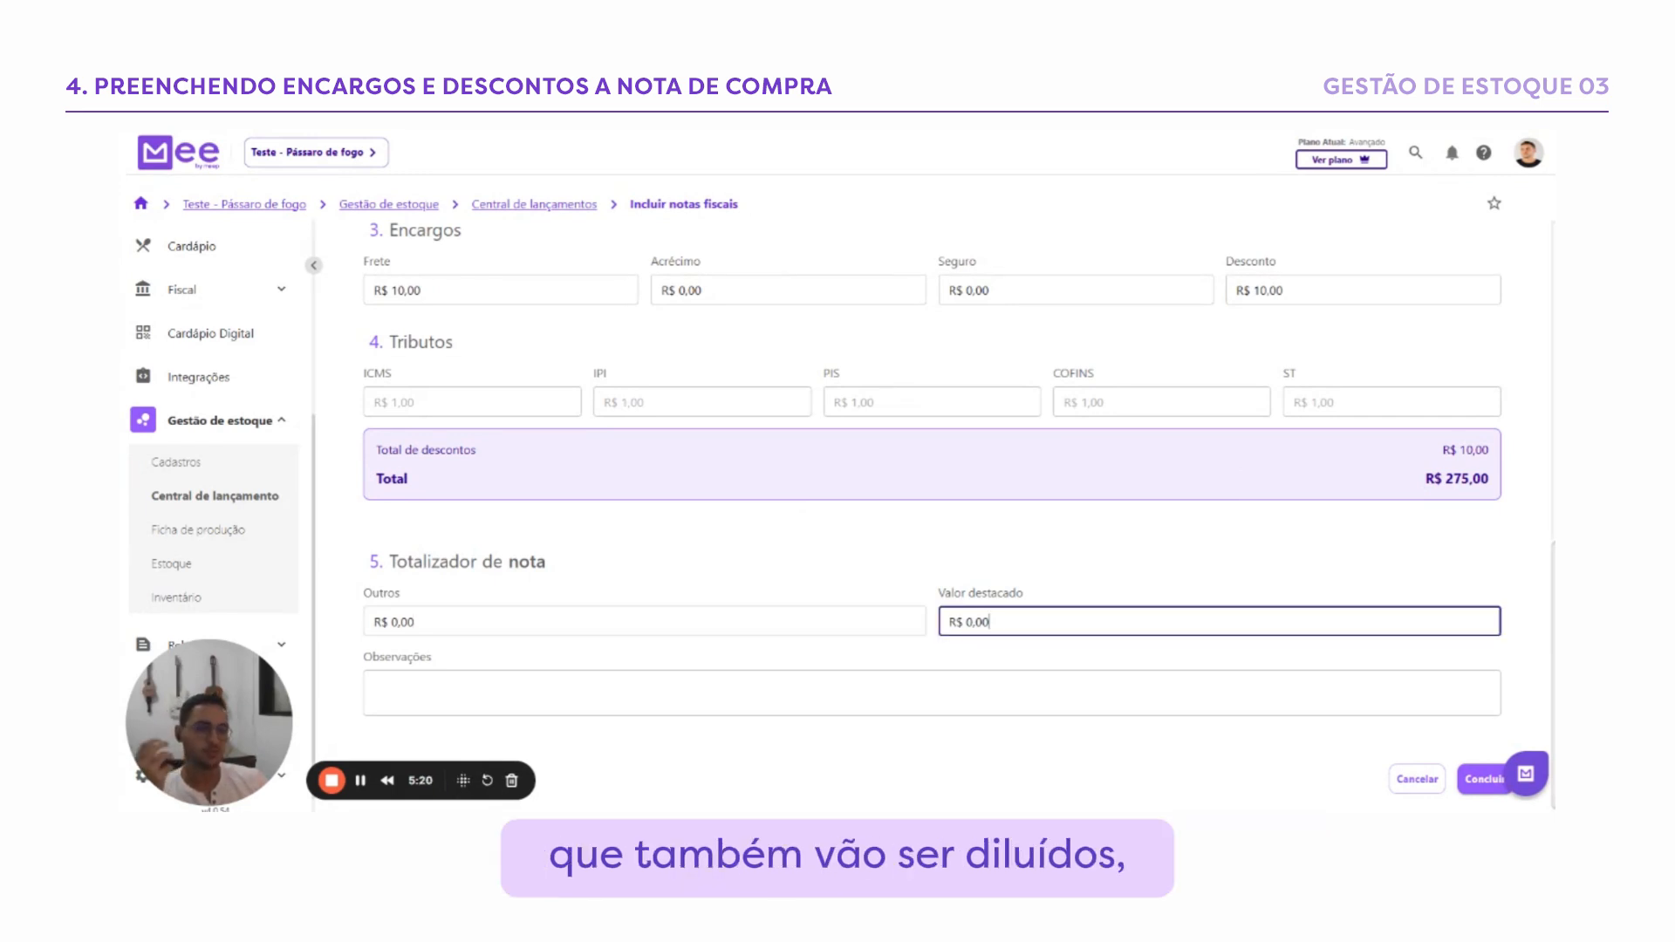
pyautogui.moveTo(362, 593); pyautogui.dragTo(401, 595)
pyautogui.moveTo(942, 593); pyautogui.dragTo(1036, 594)
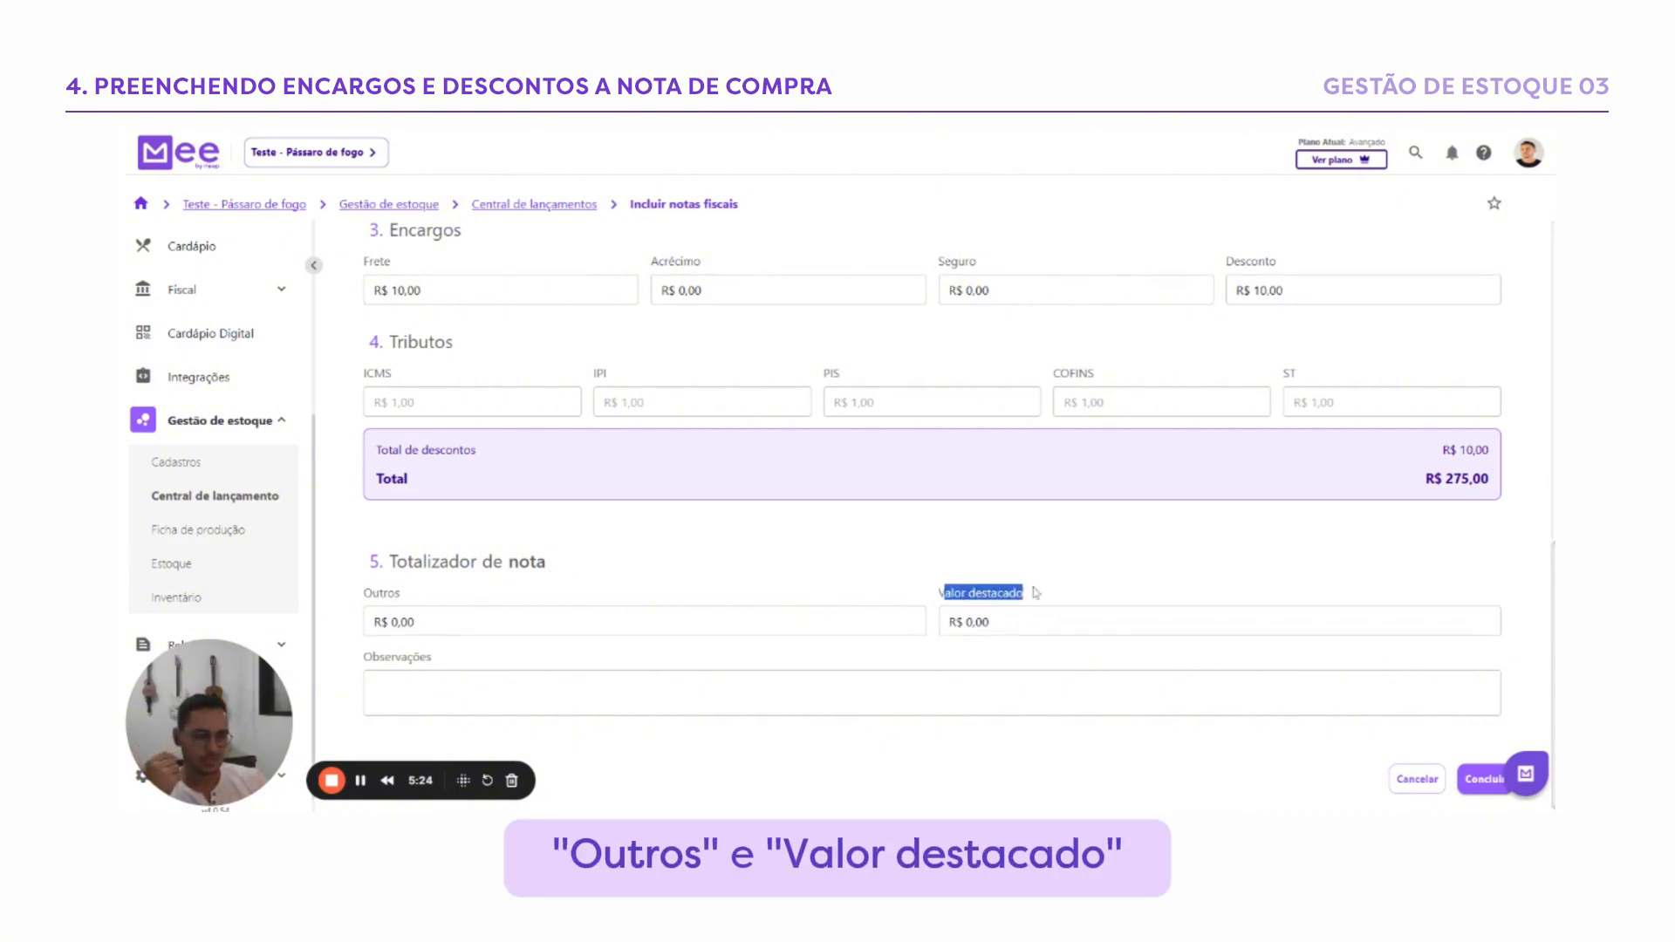
pyautogui.click(957, 587)
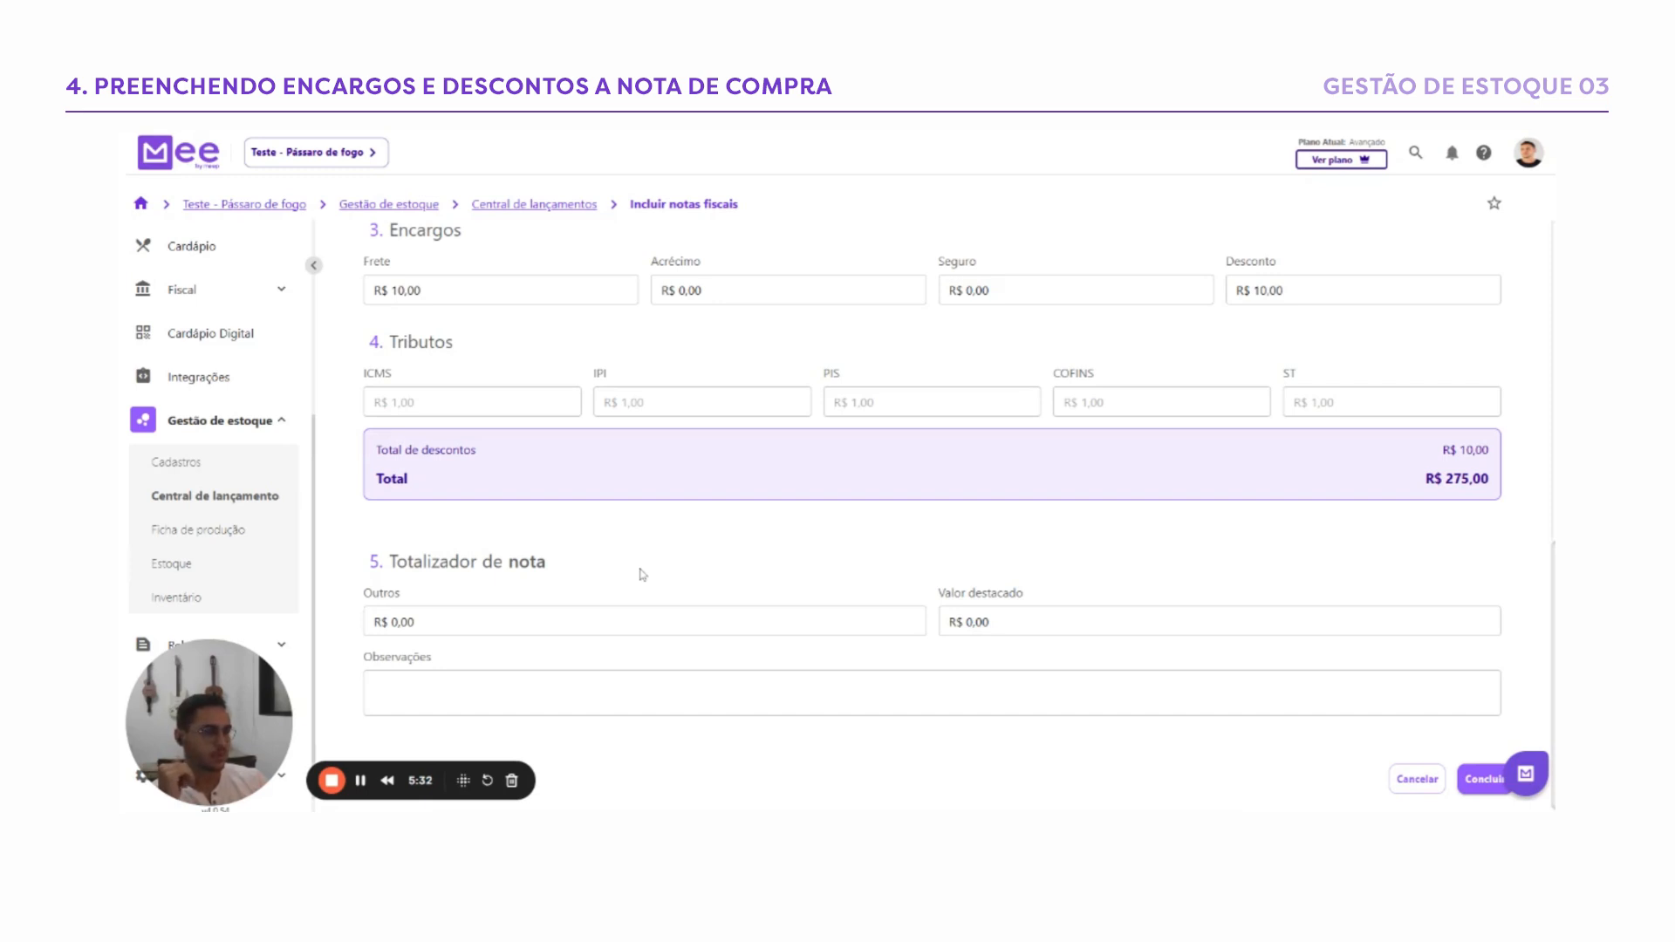
# Leave the Observações field empty and conclude the purchase note
pyautogui.click(550, 689)
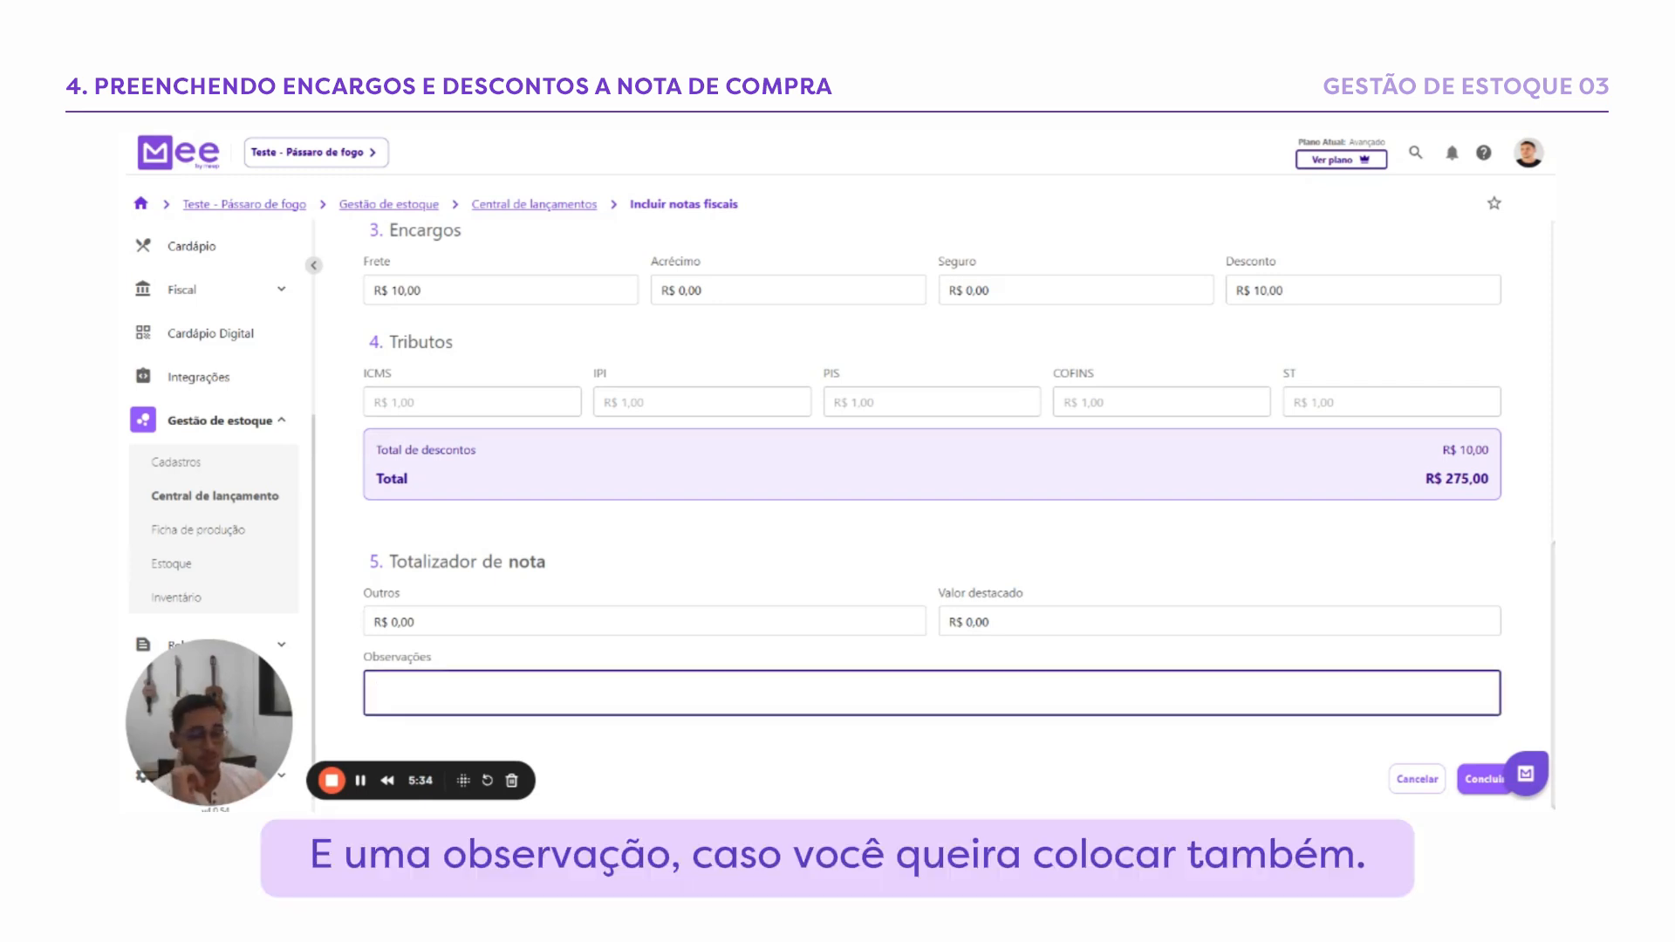
pyautogui.click(1483, 776)
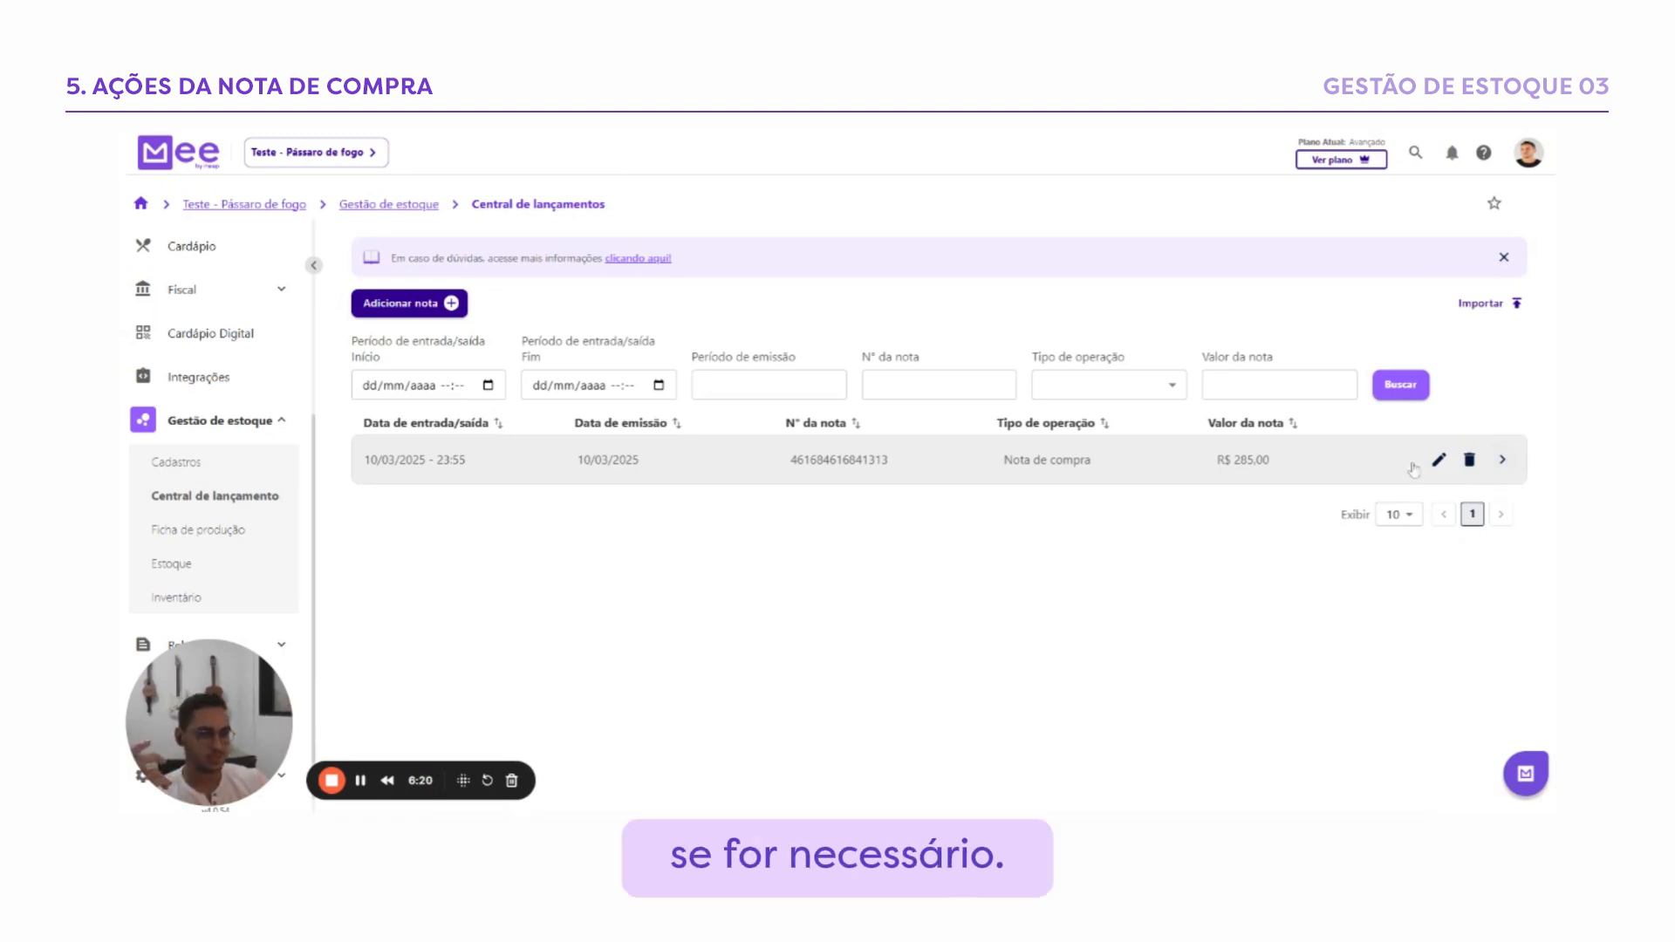
# Go to Movimento de estoque under Estoque and set the period from 01/03/2025 00:01 to 12/03/2025 00:01
pyautogui.click(186, 564)
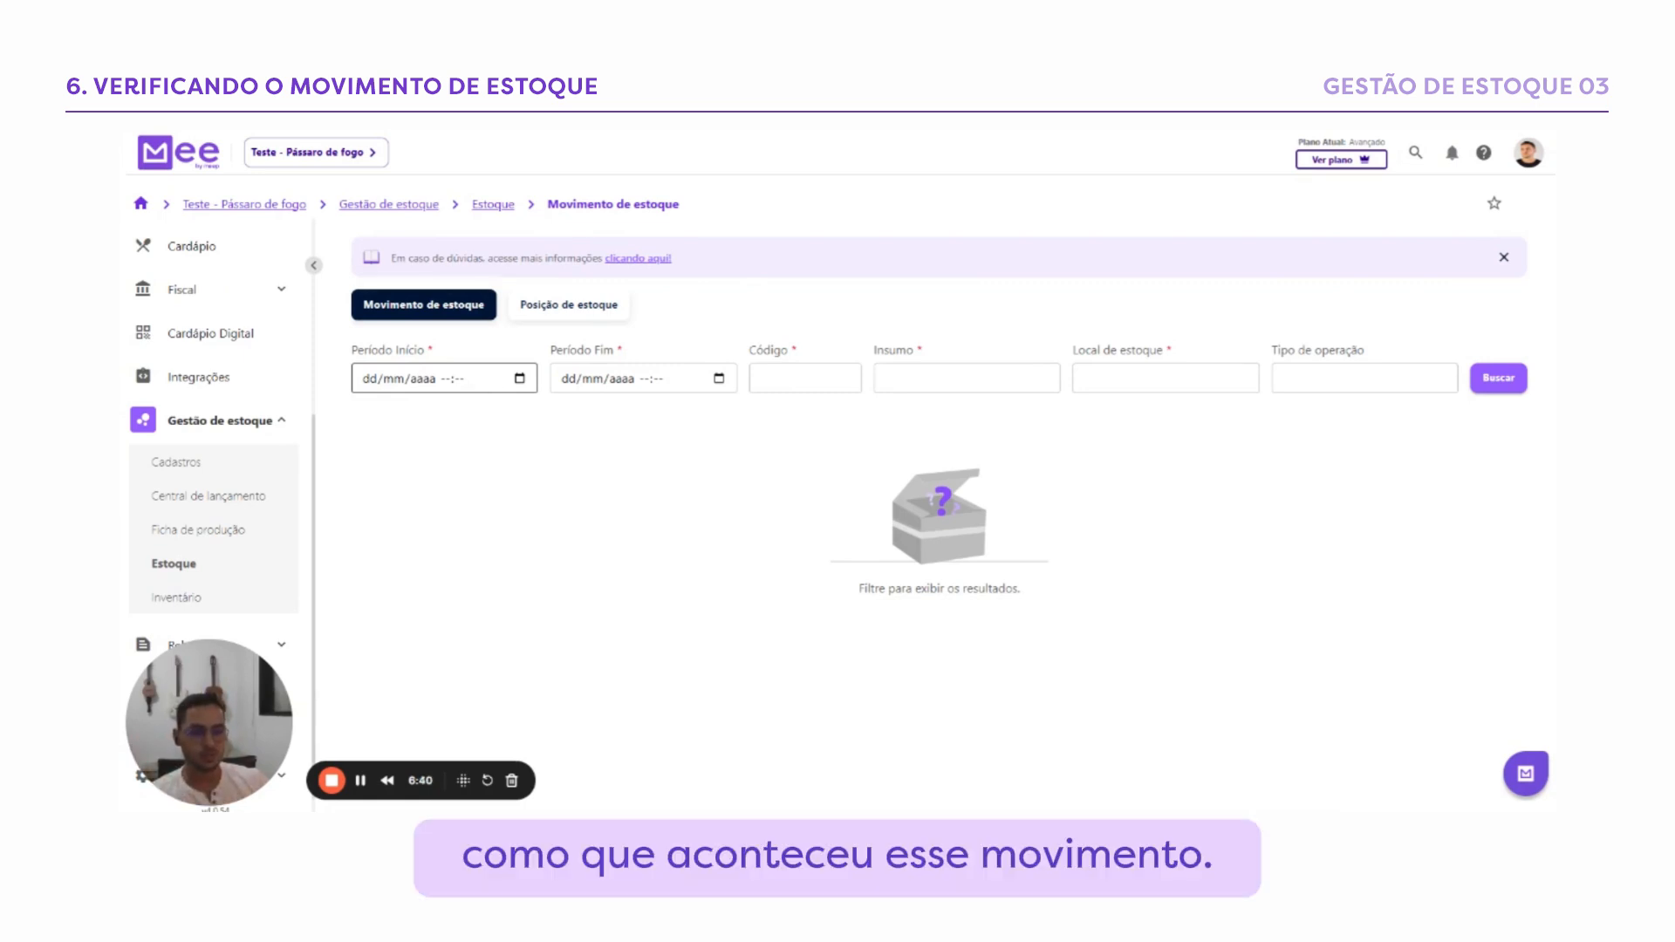
pyautogui.click(520, 378)
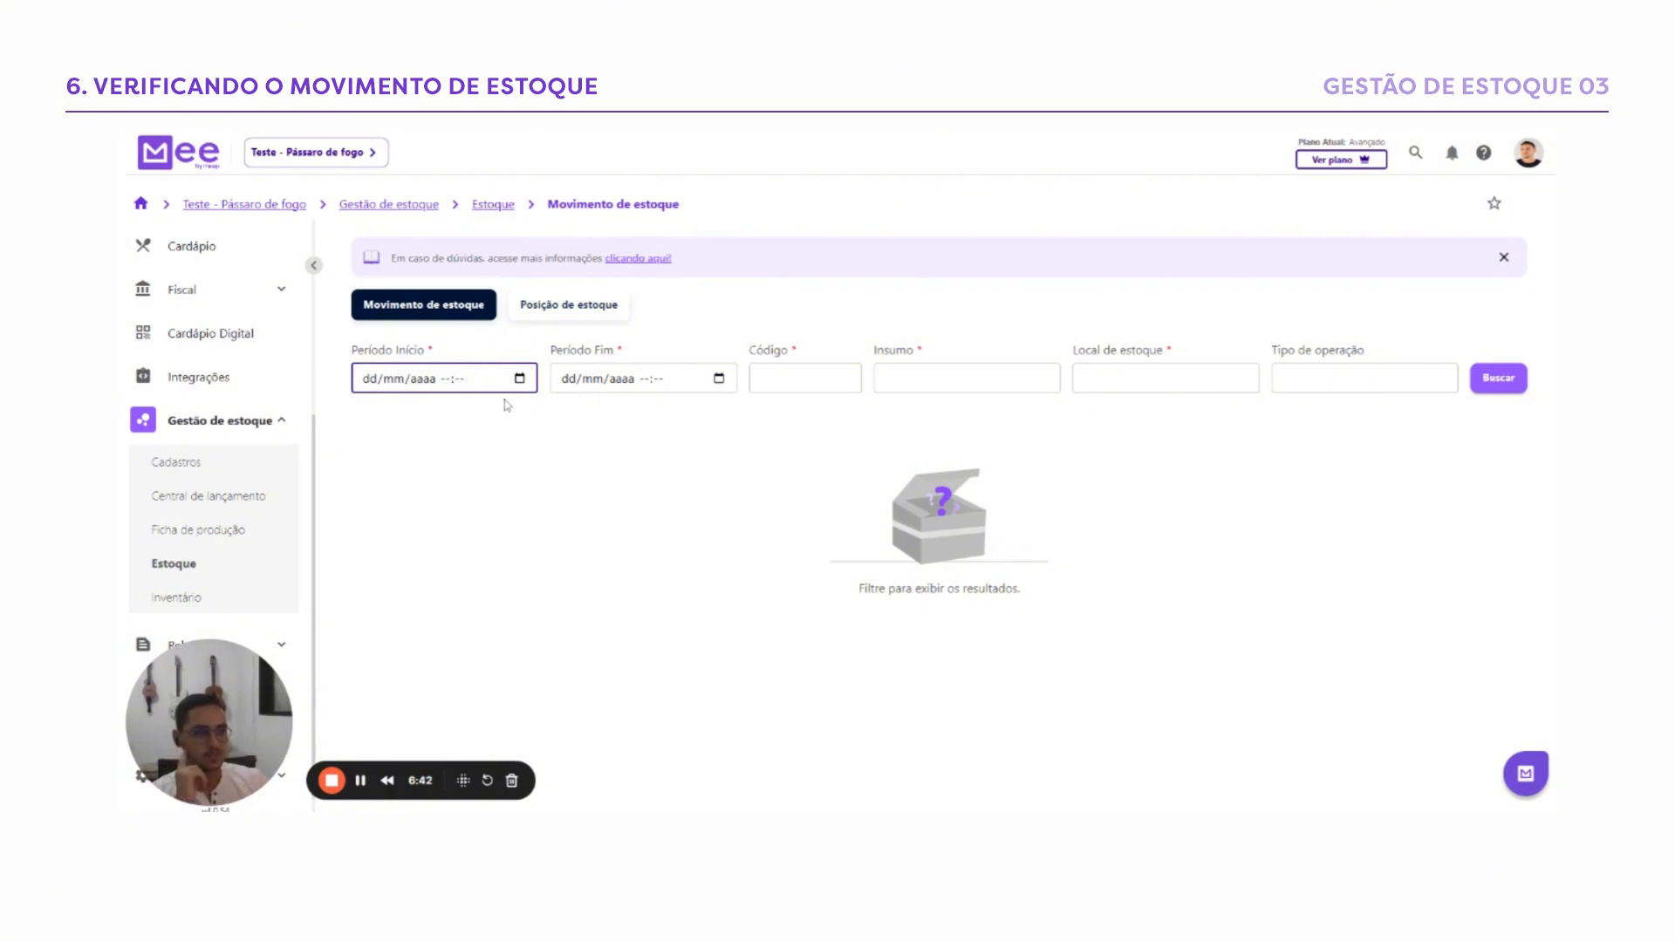
pyautogui.write('01/03/2025 00:01')
pyautogui.click(672, 384)
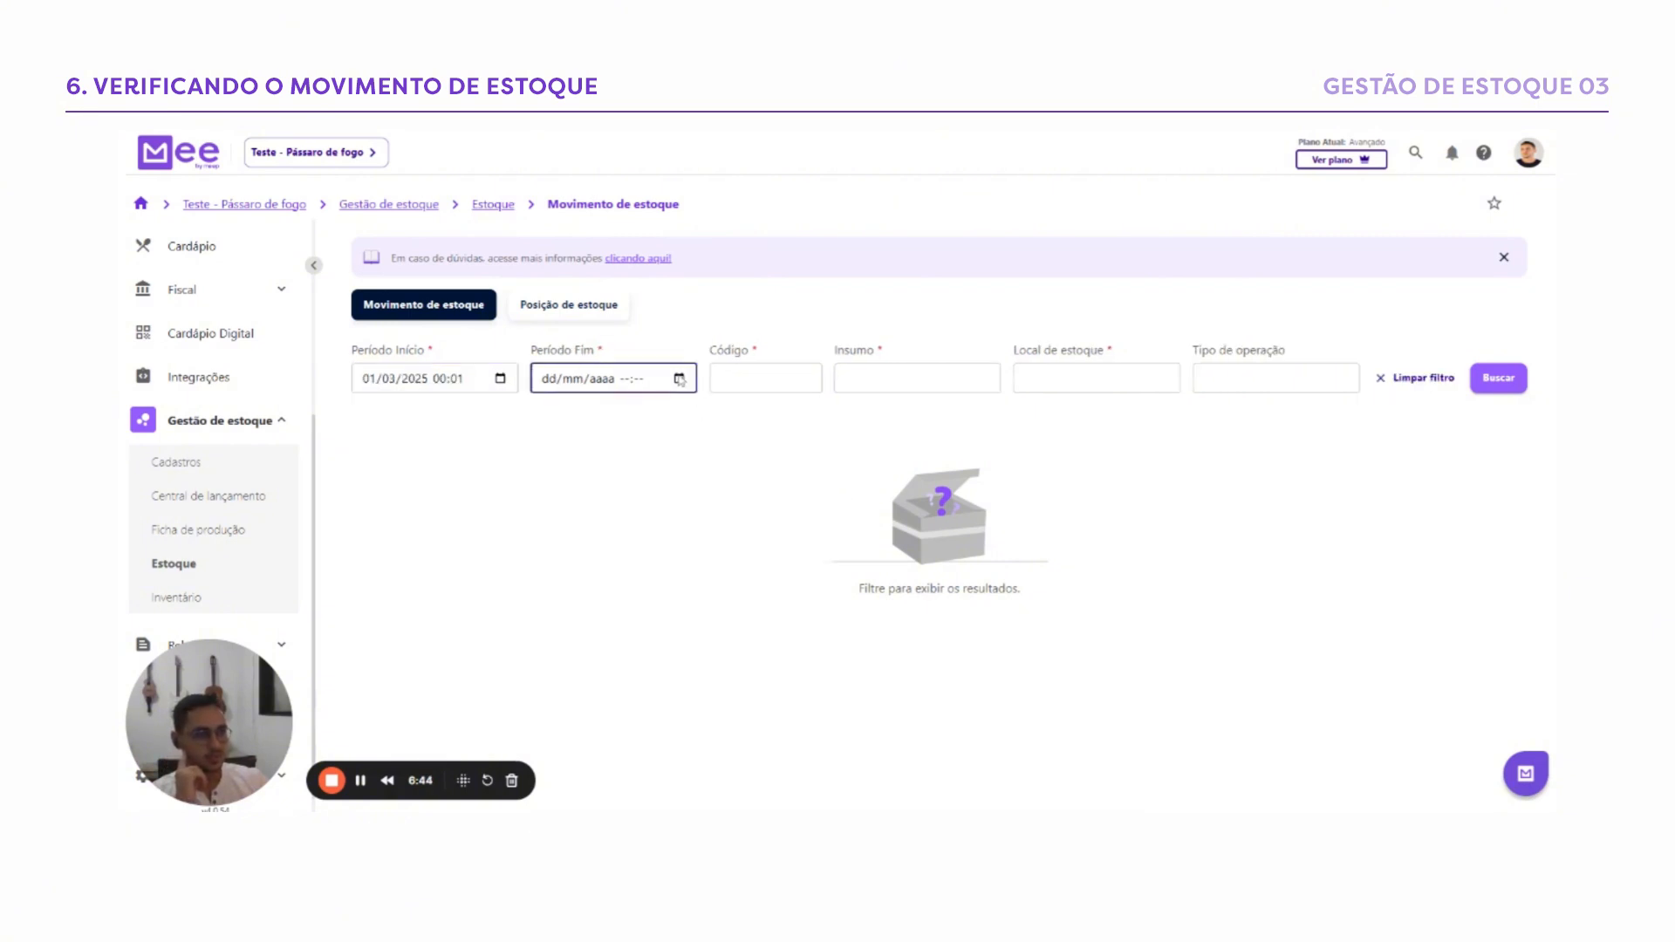
pyautogui.write('12/03/2025 00:01')
pyautogui.click(806, 452)
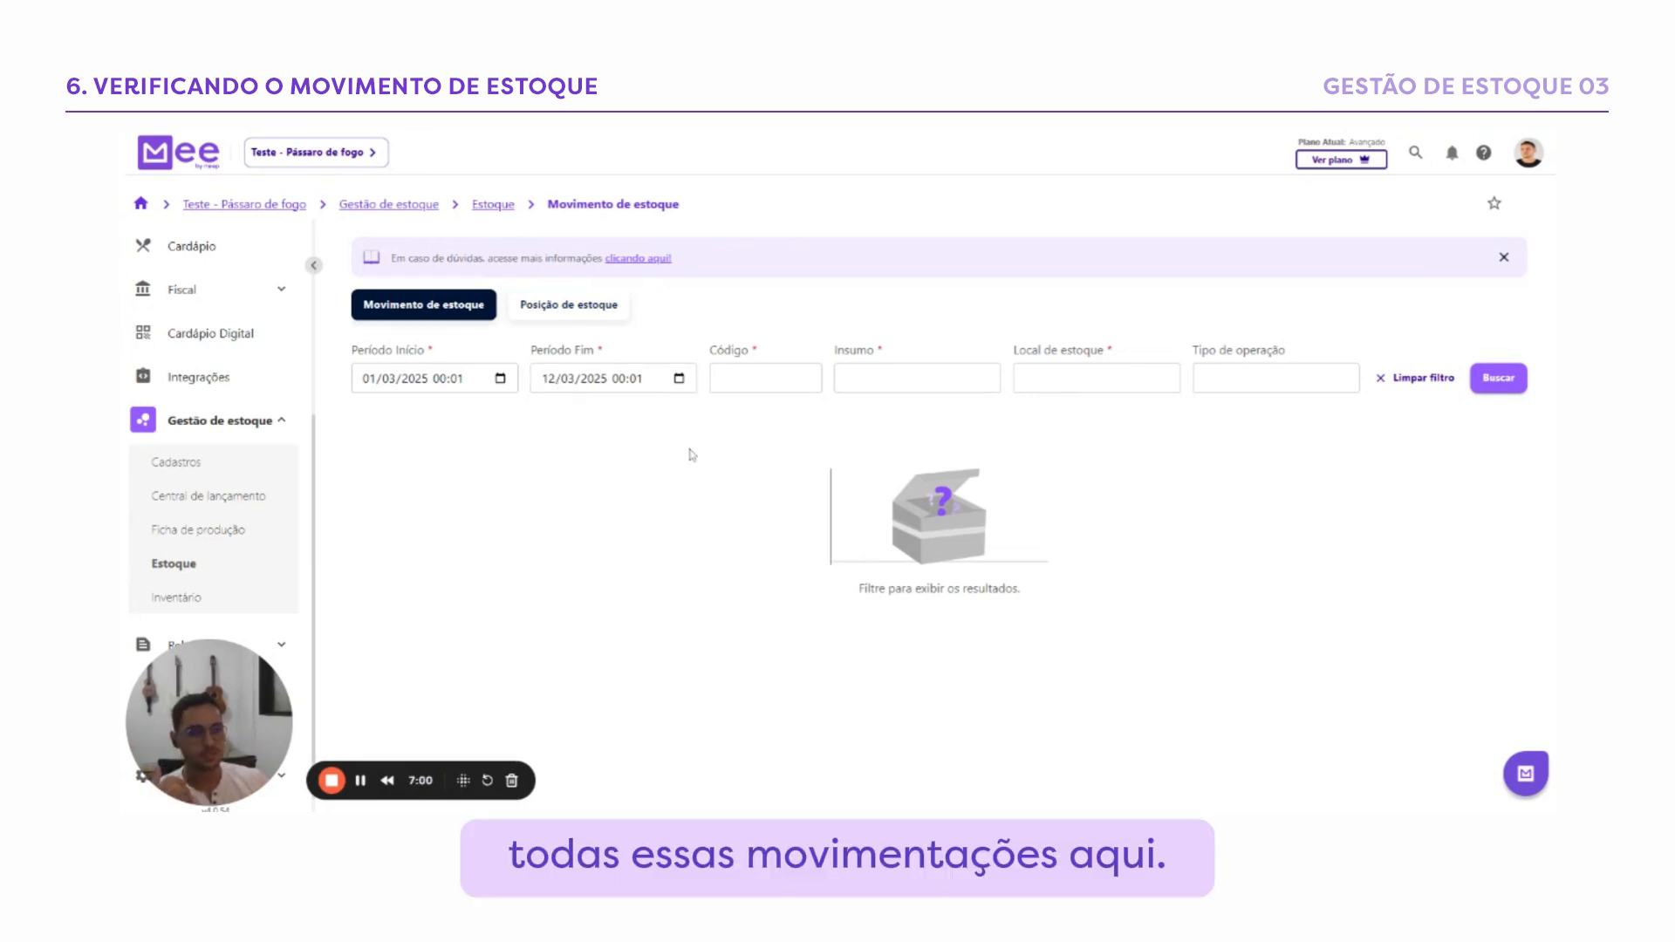
# Filter the stock movement by the item Coca-cola lata and the stock location Padrão
pyautogui.click(738, 384)
pyautogui.click(837, 380)
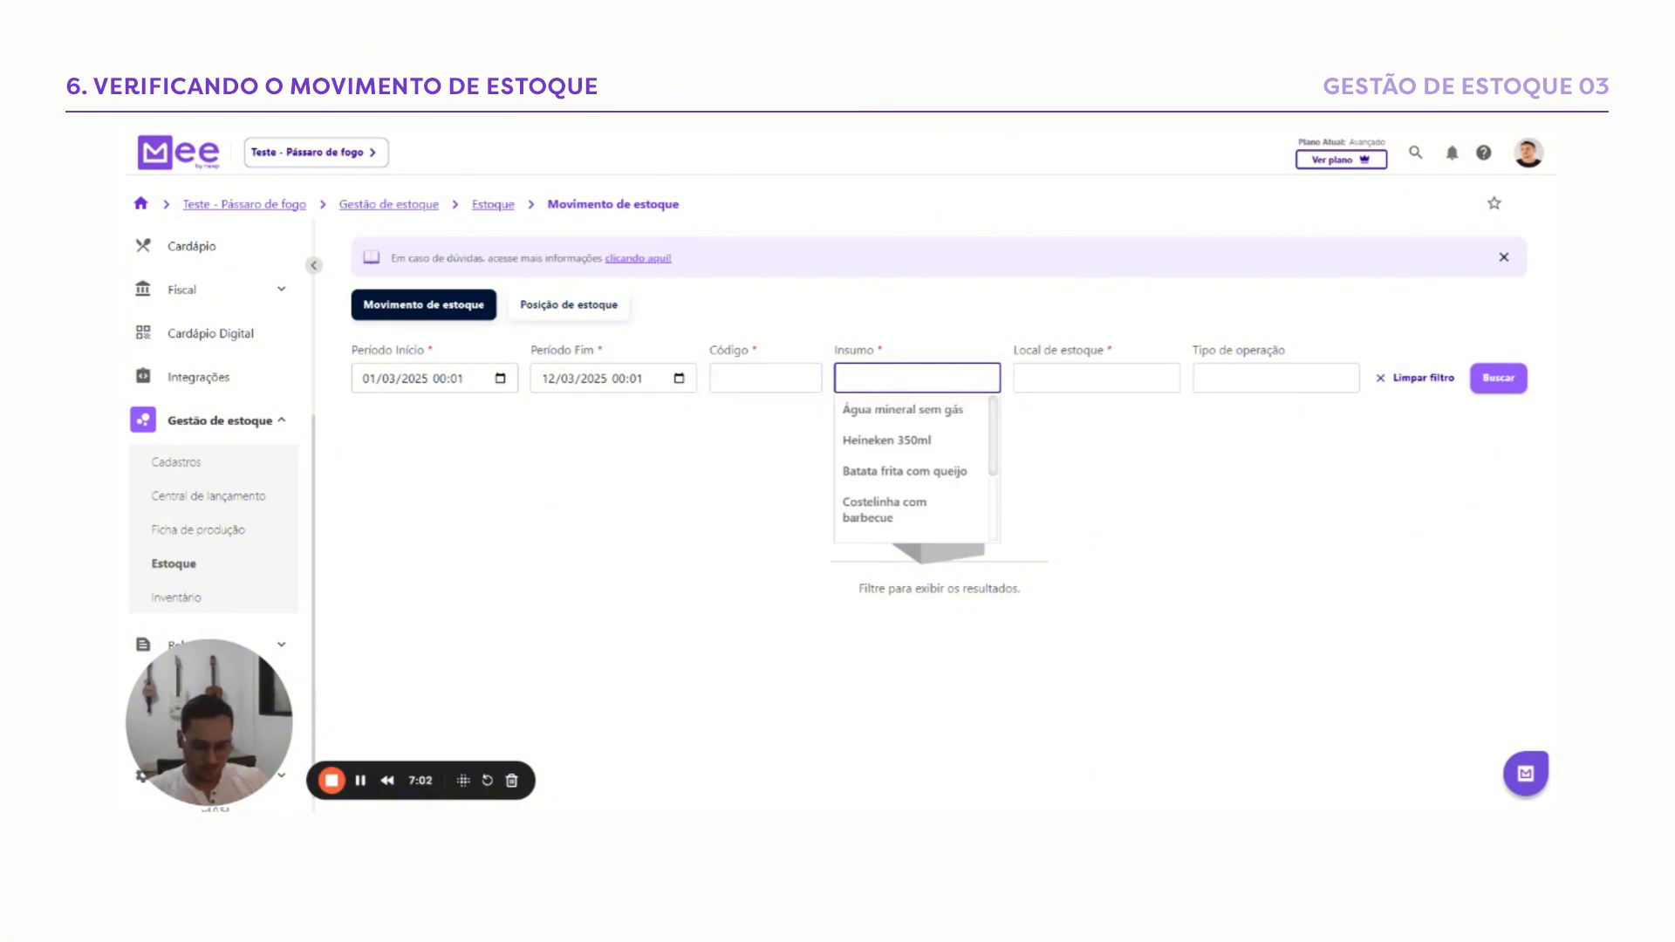
pyautogui.write('coca')
pyautogui.click(860, 408)
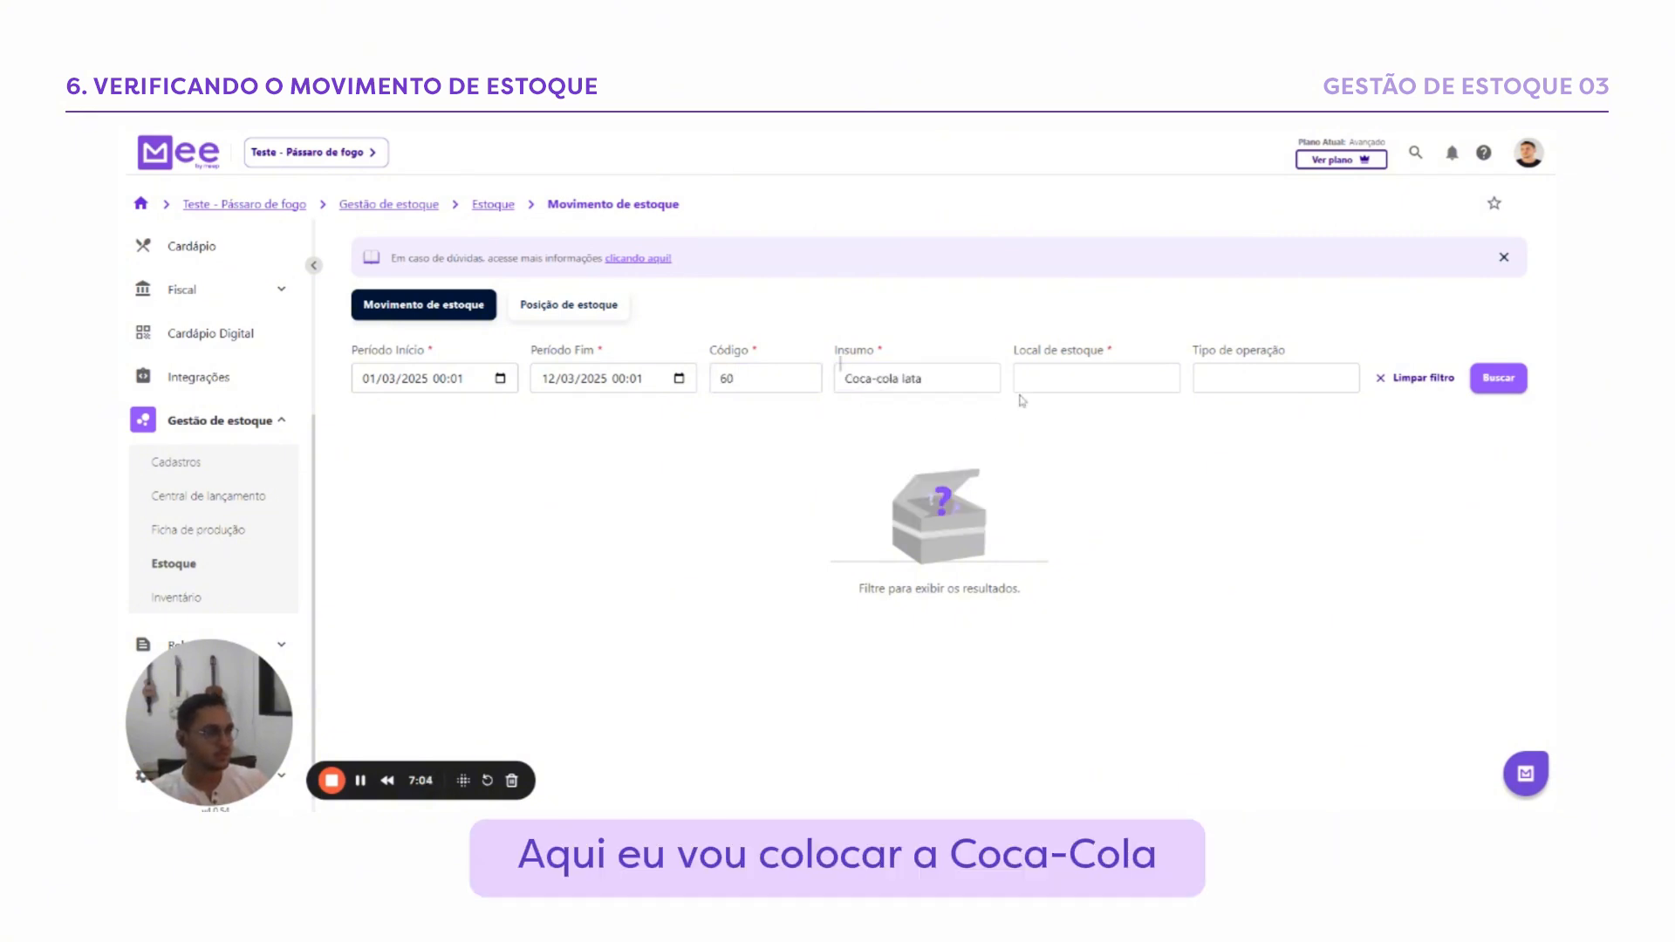
pyautogui.click(1031, 385)
pyautogui.click(1078, 419)
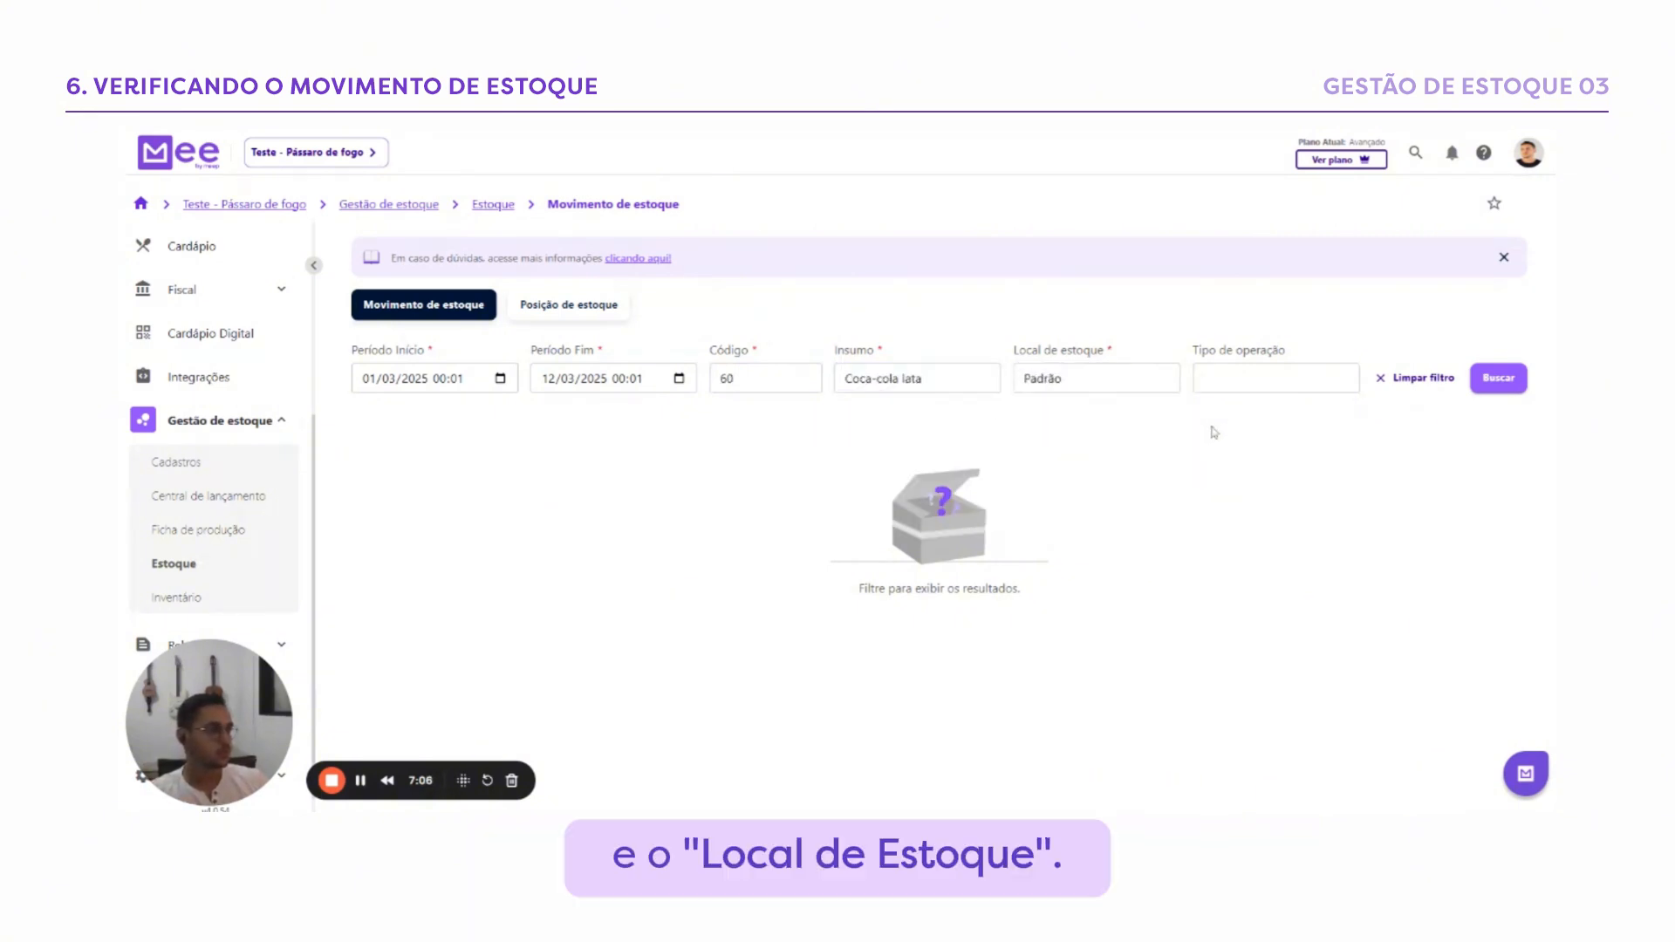
# Set the Tipo de operação filter to Nota de compra and run the stock movement search
pyautogui.click(1226, 380)
pyautogui.click(1208, 378)
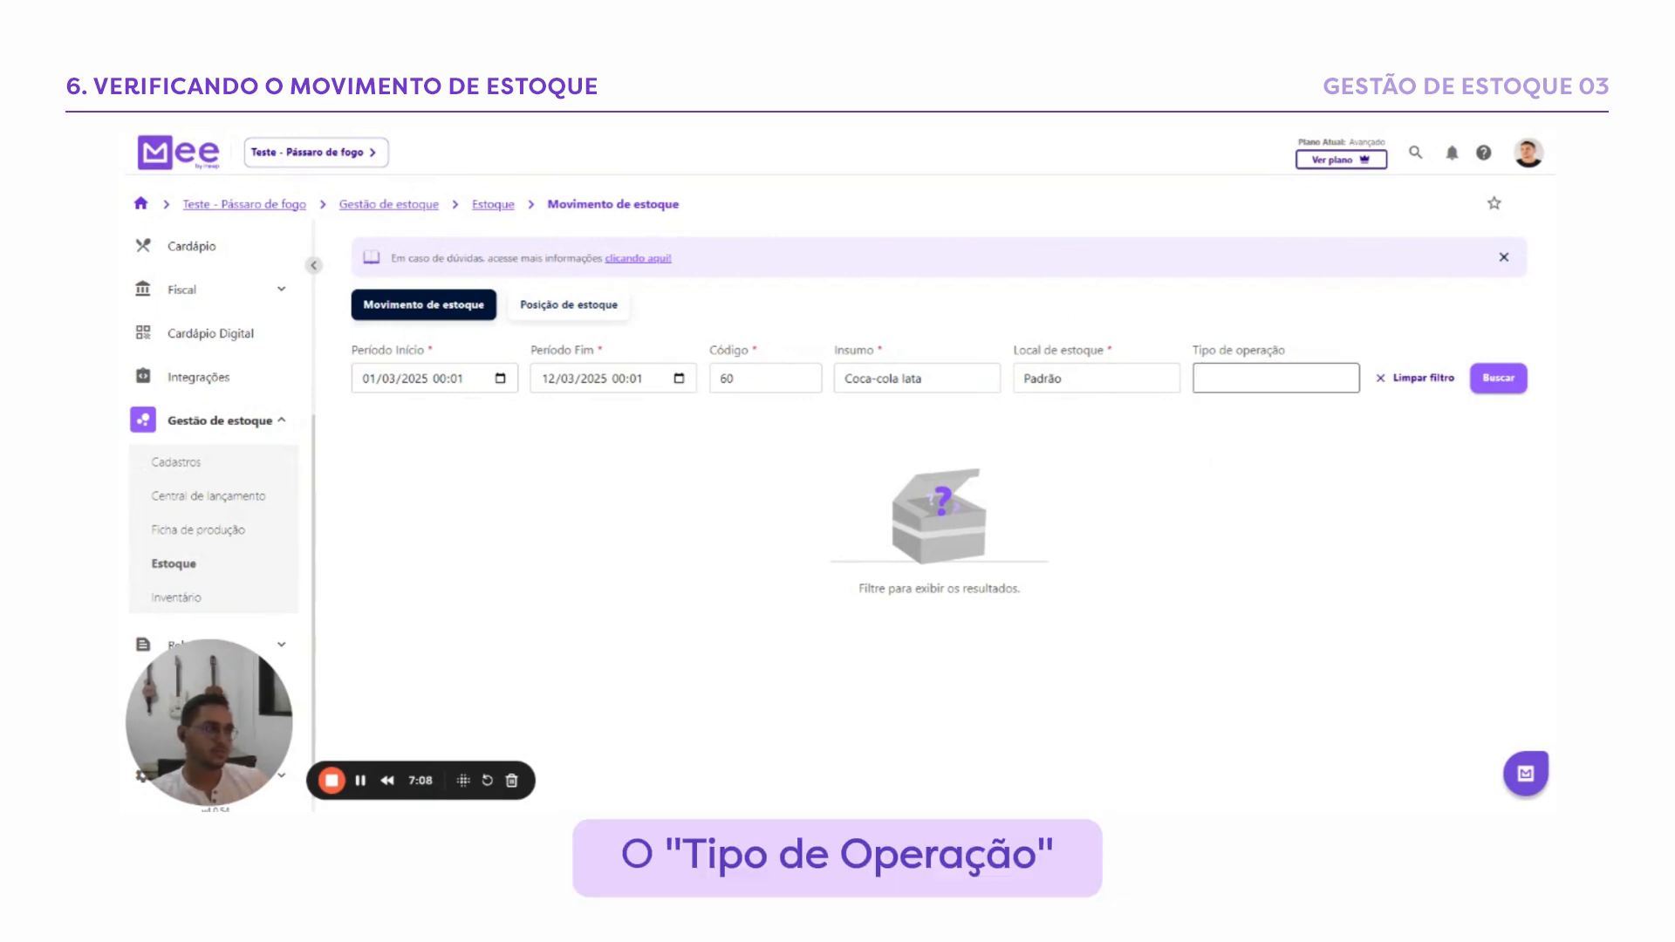
pyautogui.click(1234, 440)
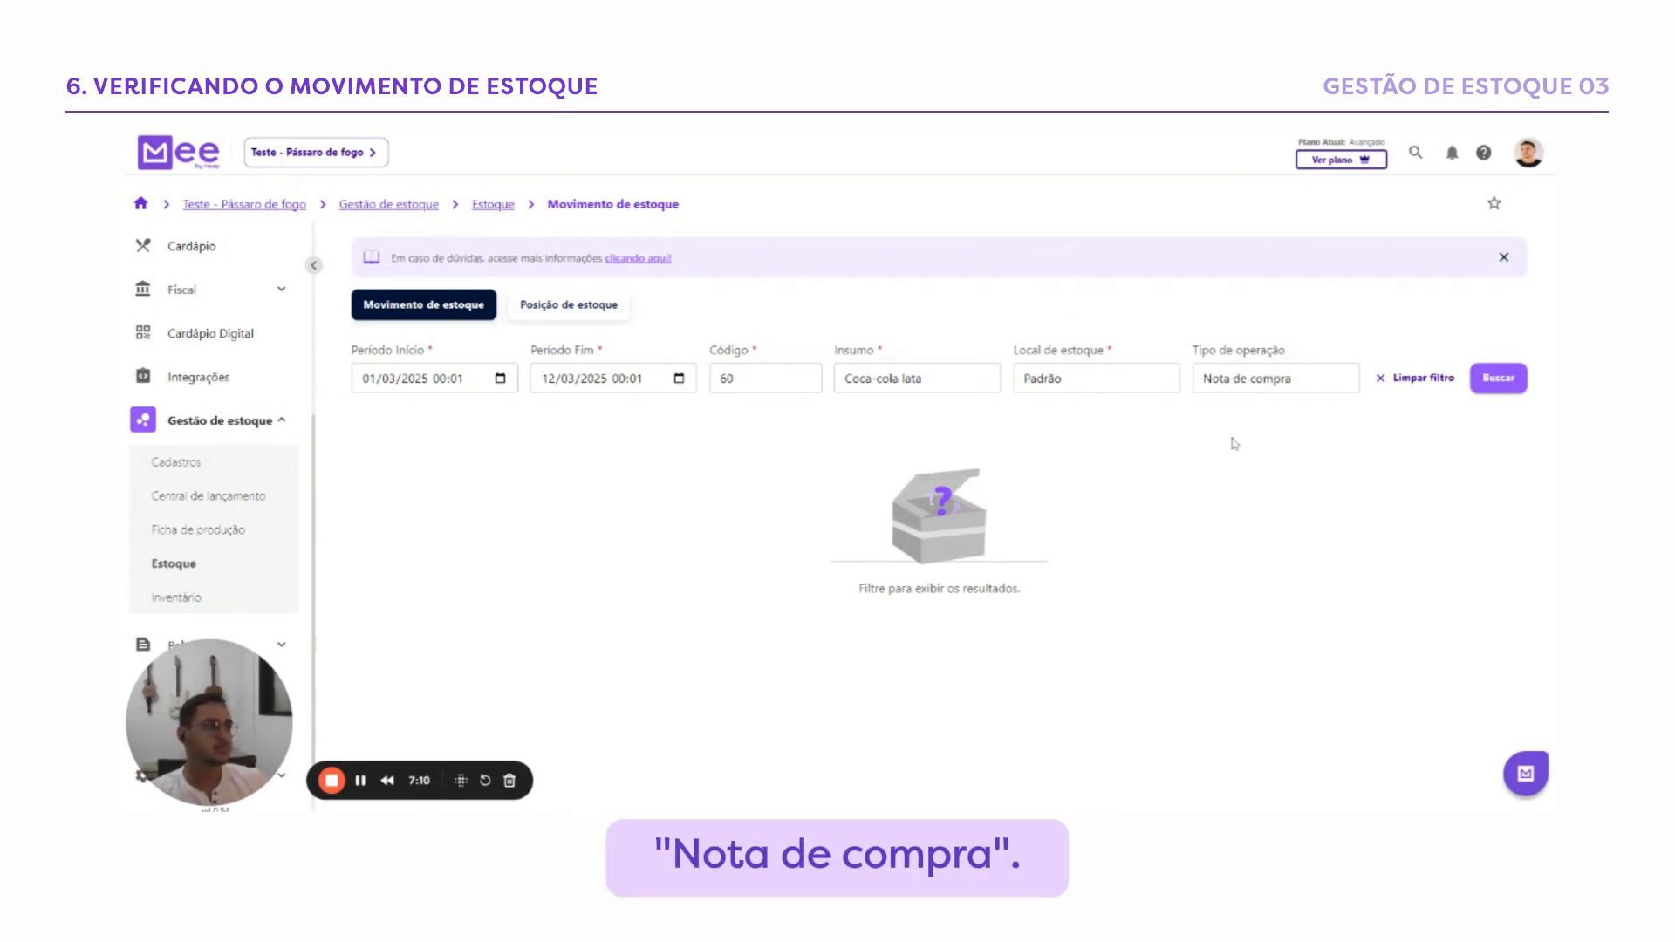
pyautogui.click(1265, 378)
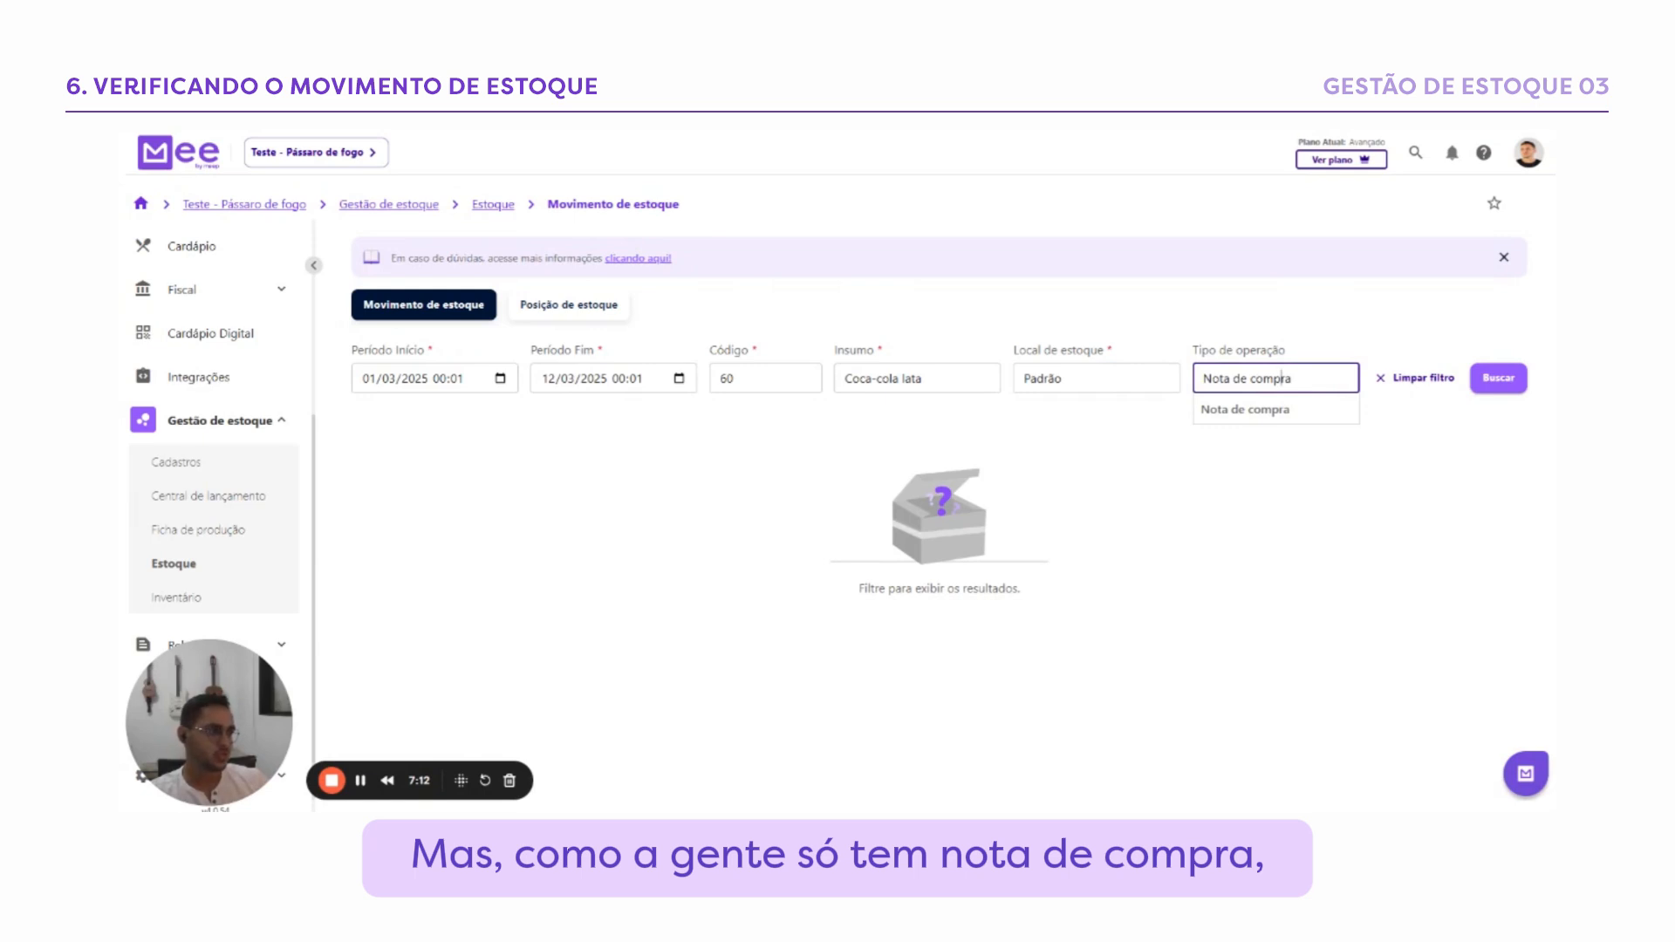
pyautogui.click(1495, 380)
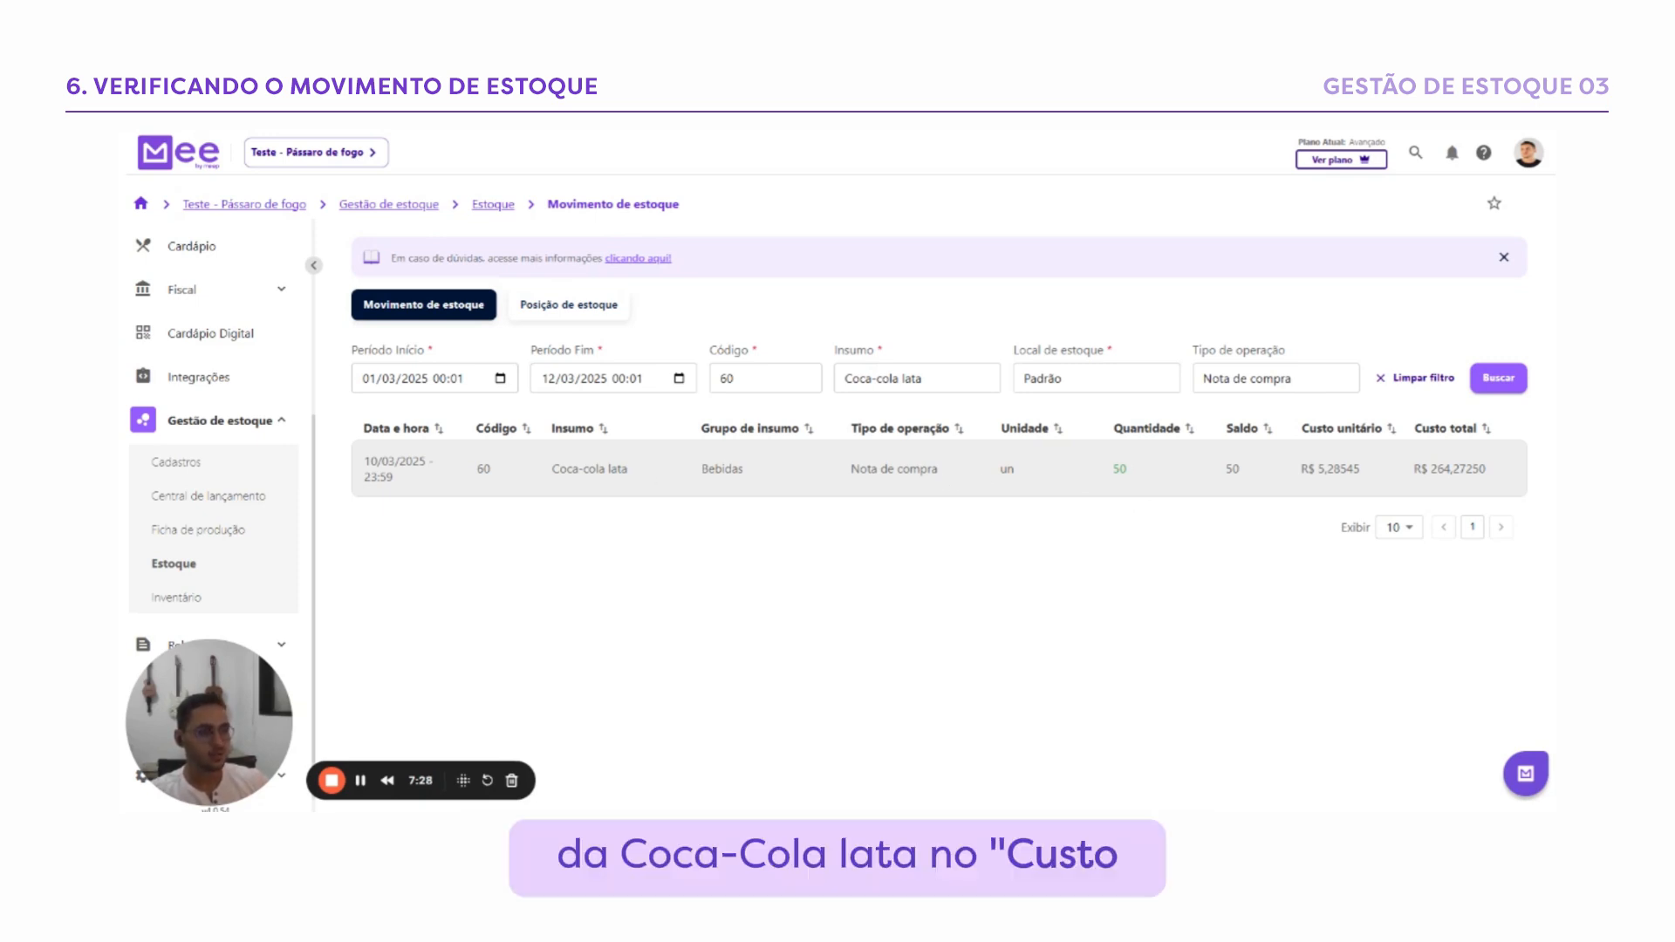
# Examine the costs, Quantidade, Saldo and date and time of the Coca-cola lata movement
pyautogui.moveTo(628, 469); pyautogui.dragTo(552, 470)
pyautogui.moveTo(1319, 470); pyautogui.dragTo(1467, 469)
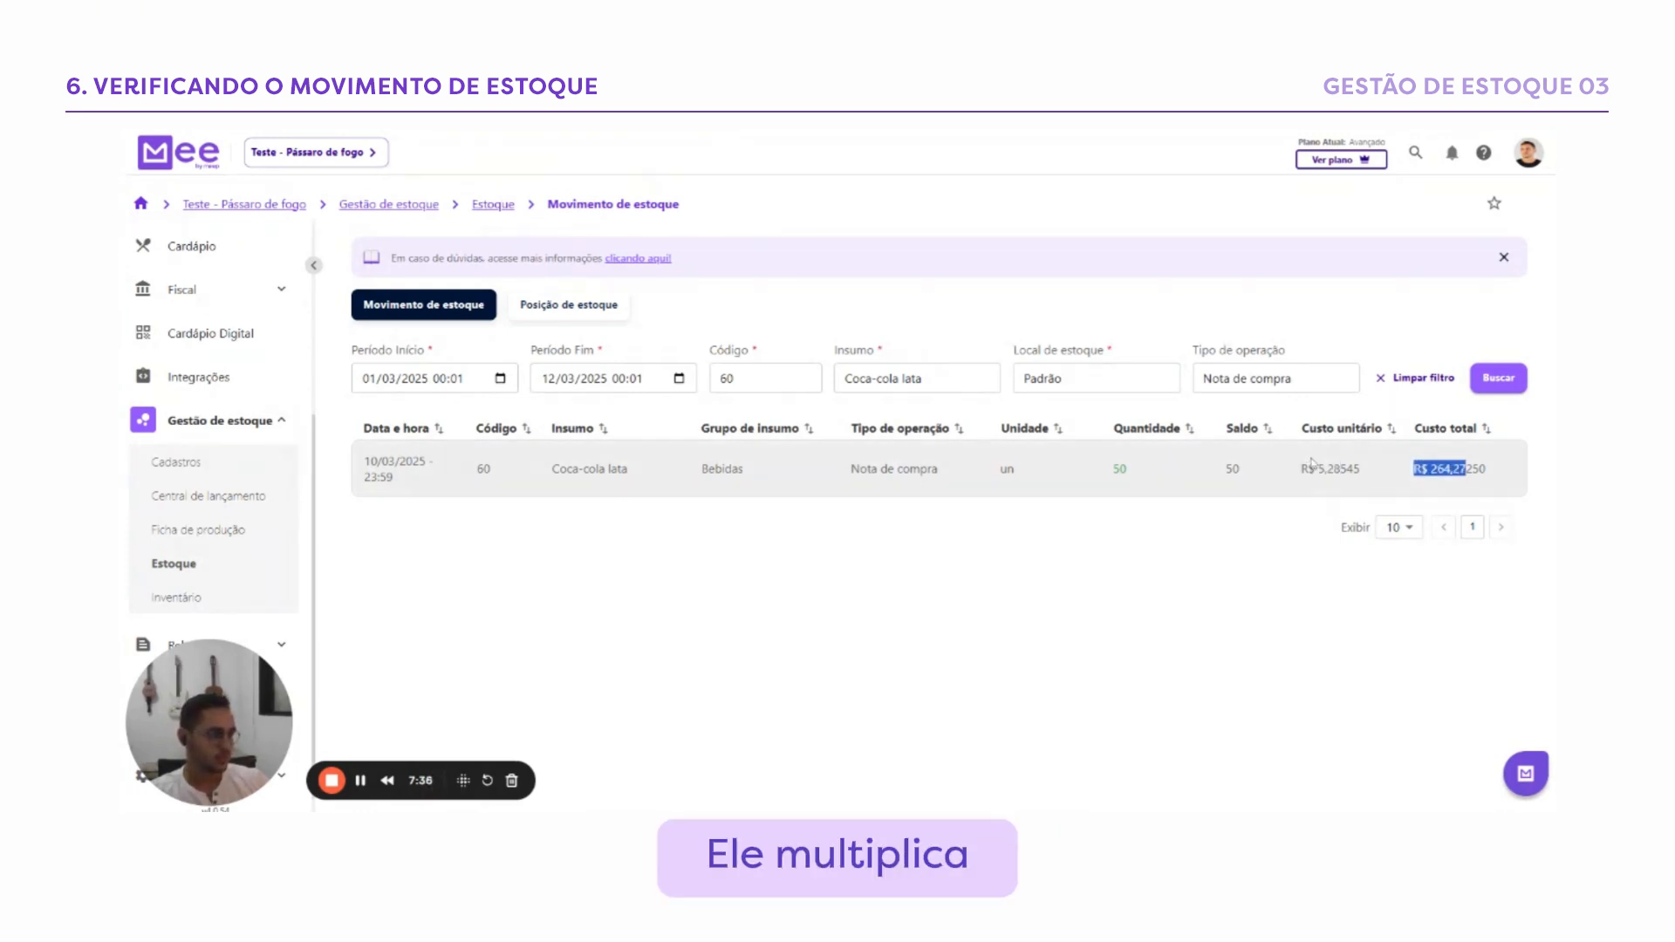
pyautogui.click(1239, 486)
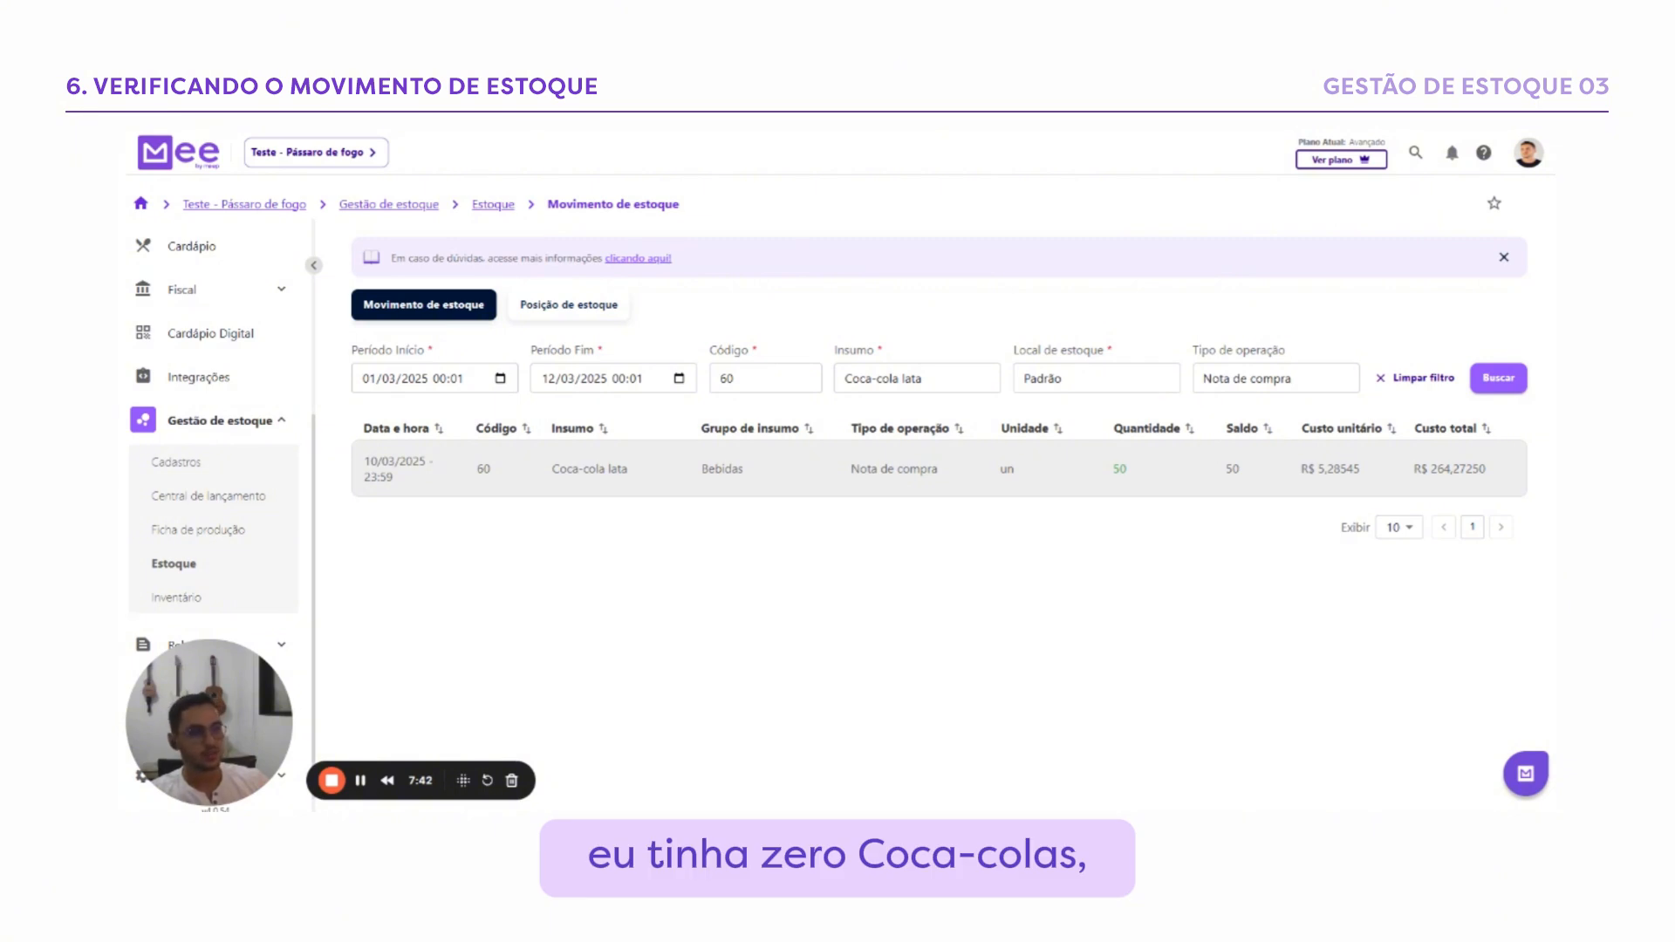
pyautogui.moveTo(1112, 471); pyautogui.dragTo(1253, 472)
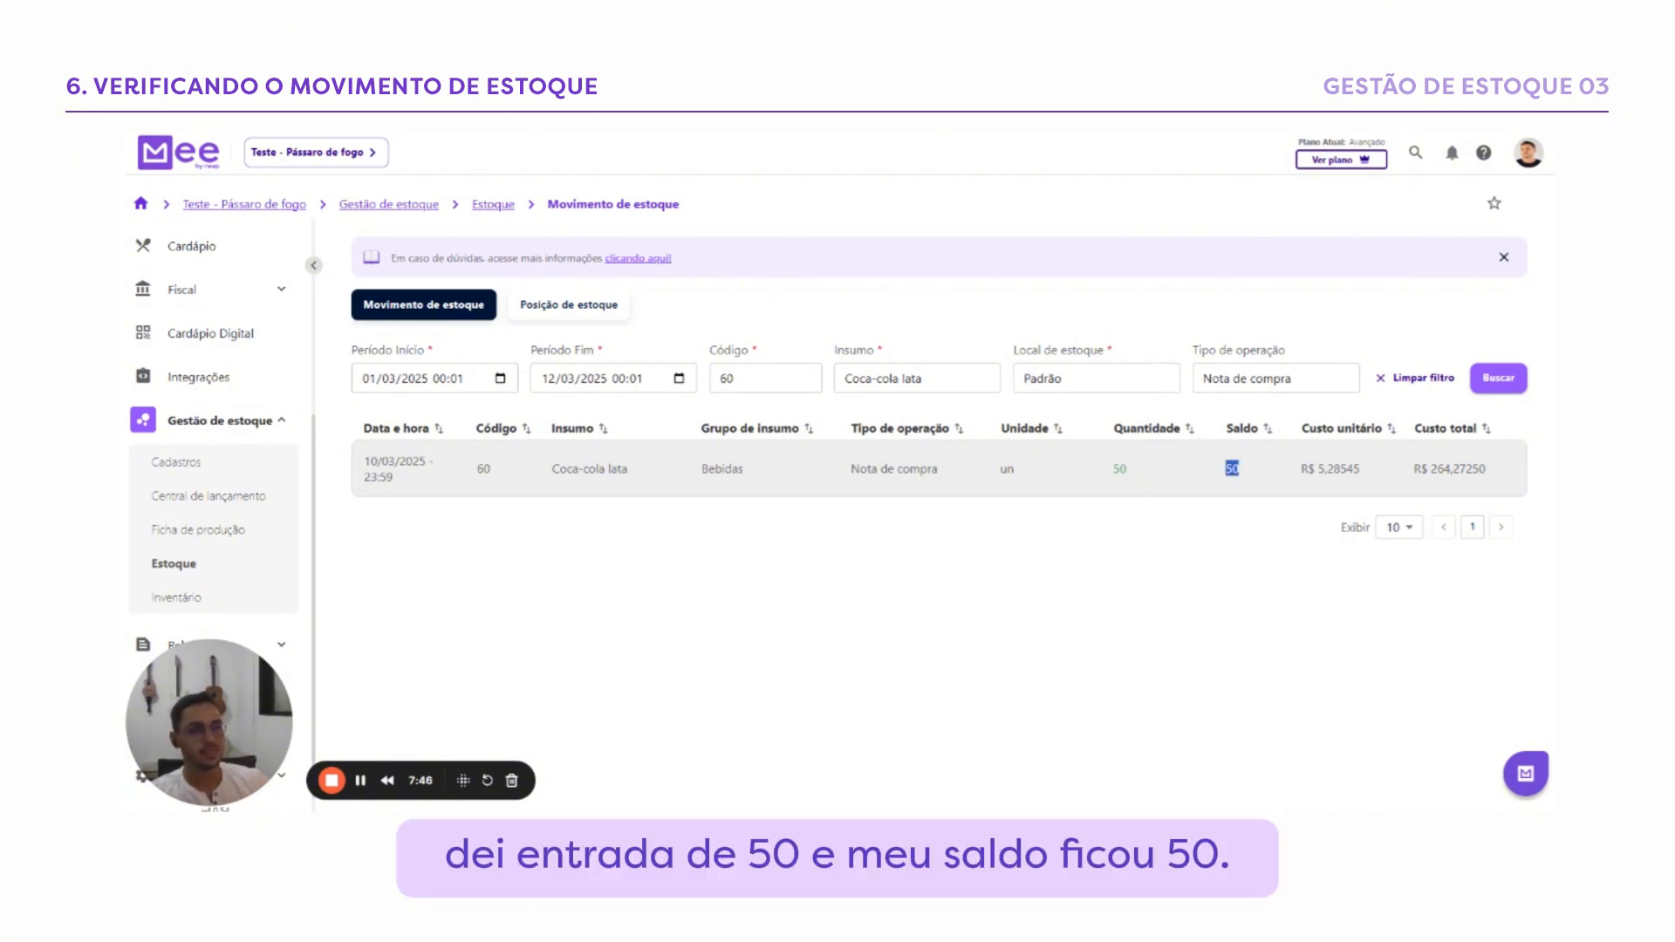
pyautogui.moveTo(381, 462)
pyautogui.mouseDown()
pyautogui.moveTo(407, 463)
pyautogui.moveTo(400, 480)
pyautogui.mouseUp()
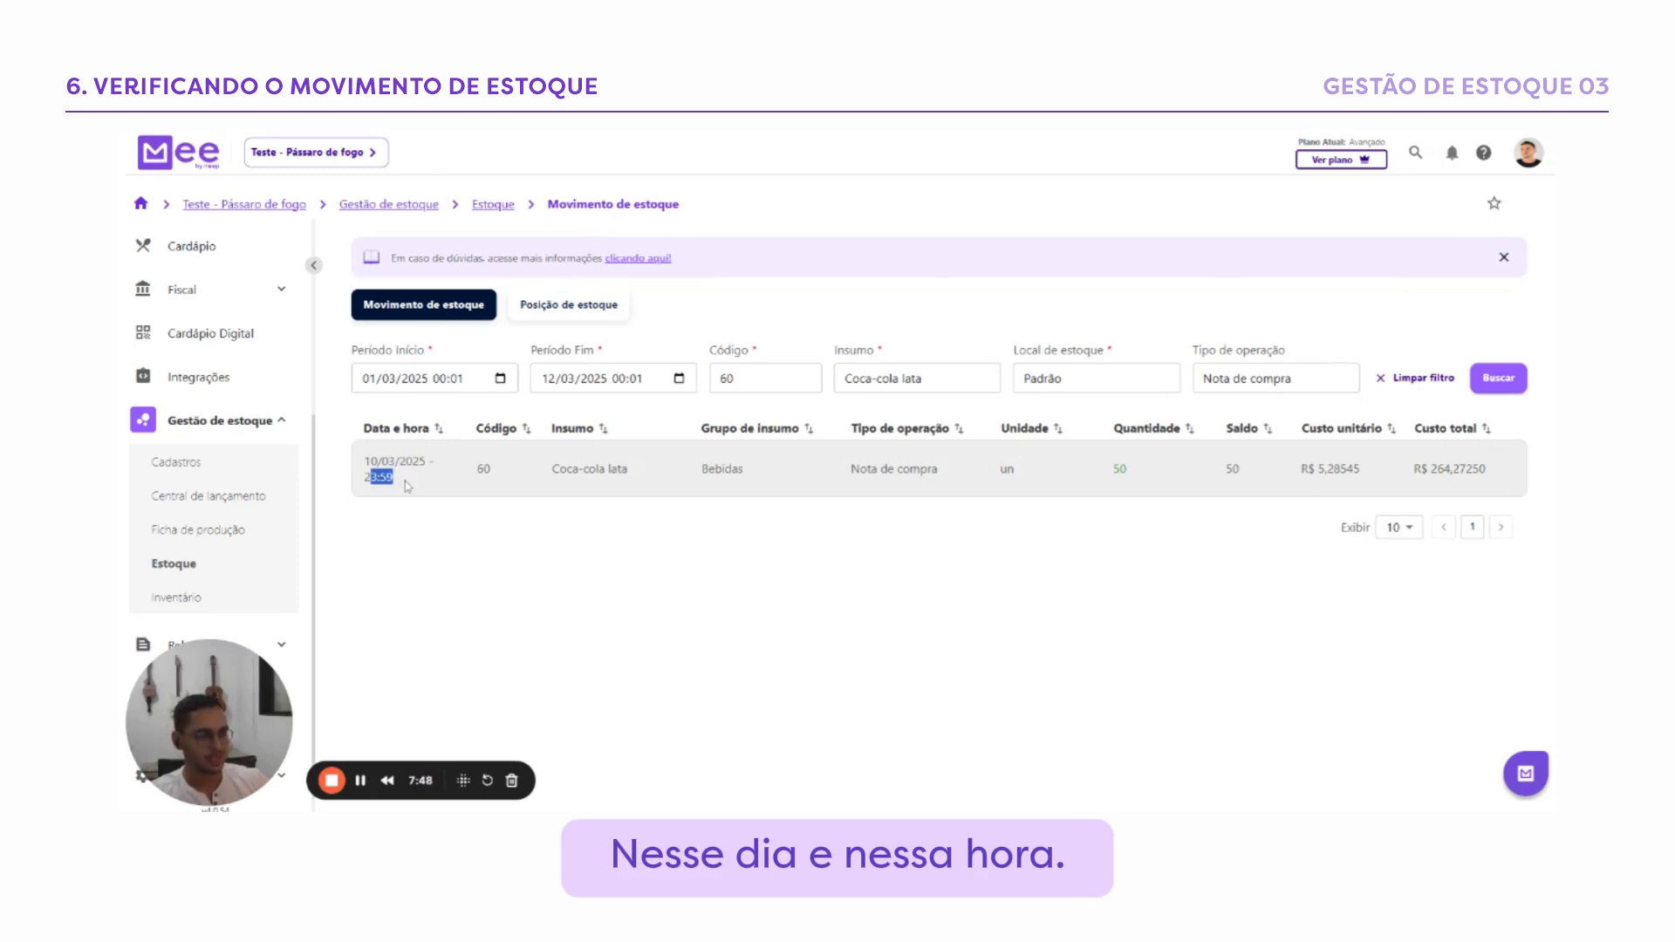
pyautogui.click(407, 486)
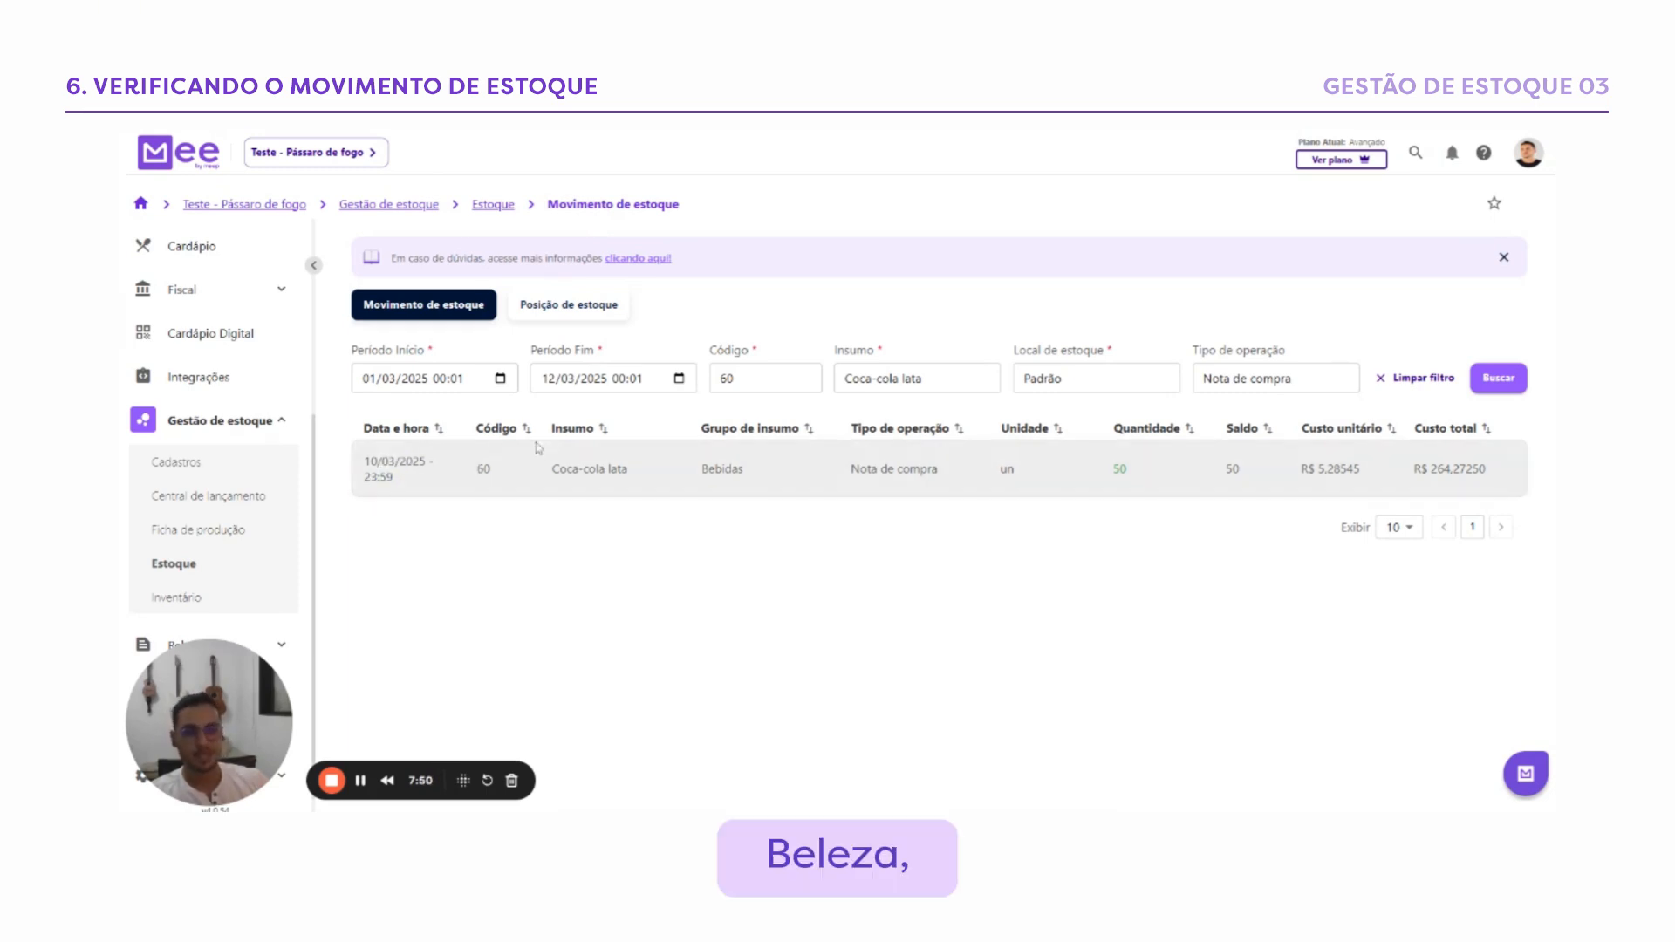
# Clear the Coca-cola lata item and its code from the Insumo and Código filters
pyautogui.click(936, 379)
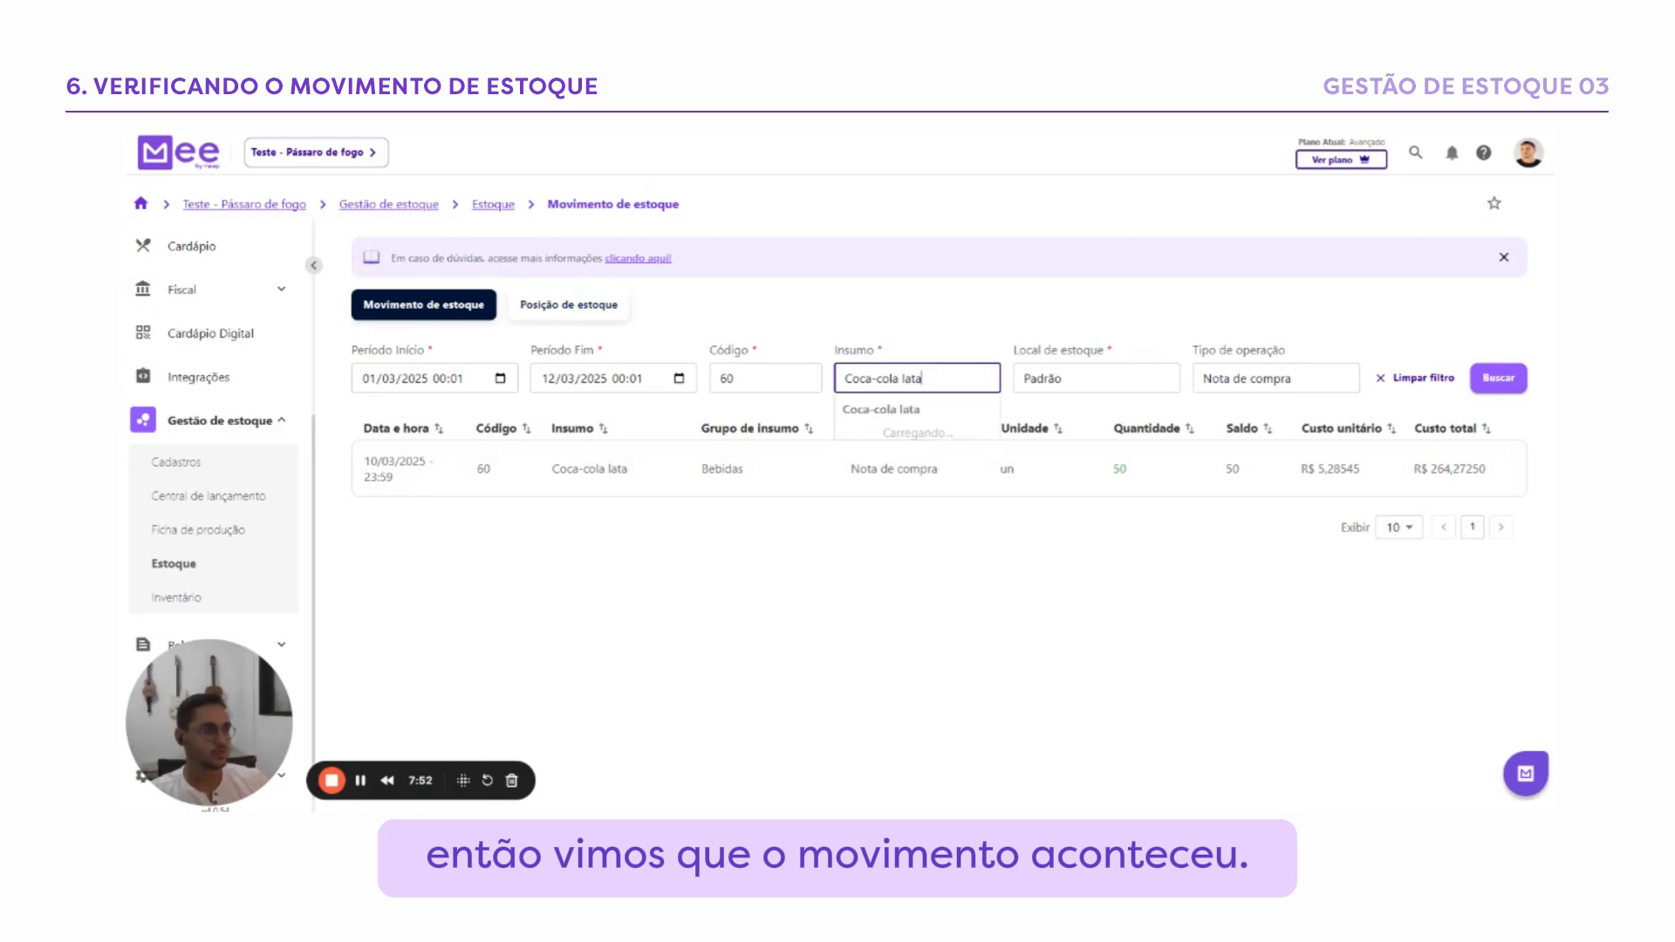
pyautogui.press('BackSpace')
pyautogui.press('BackSpace')
pyautogui.press('BackSpace')
pyautogui.press('BackSpace')
pyautogui.press('BackSpace')
pyautogui.press('BackSpace')
pyautogui.press('BackSpace')
pyautogui.press('BackSpace')
pyautogui.press('BackSpace')
pyautogui.press('BackSpace')
pyautogui.press('BackSpace')
pyautogui.press('BackSpace')
pyautogui.press('BackSpace')
pyautogui.press('BackSpace')
pyautogui.click(781, 378)
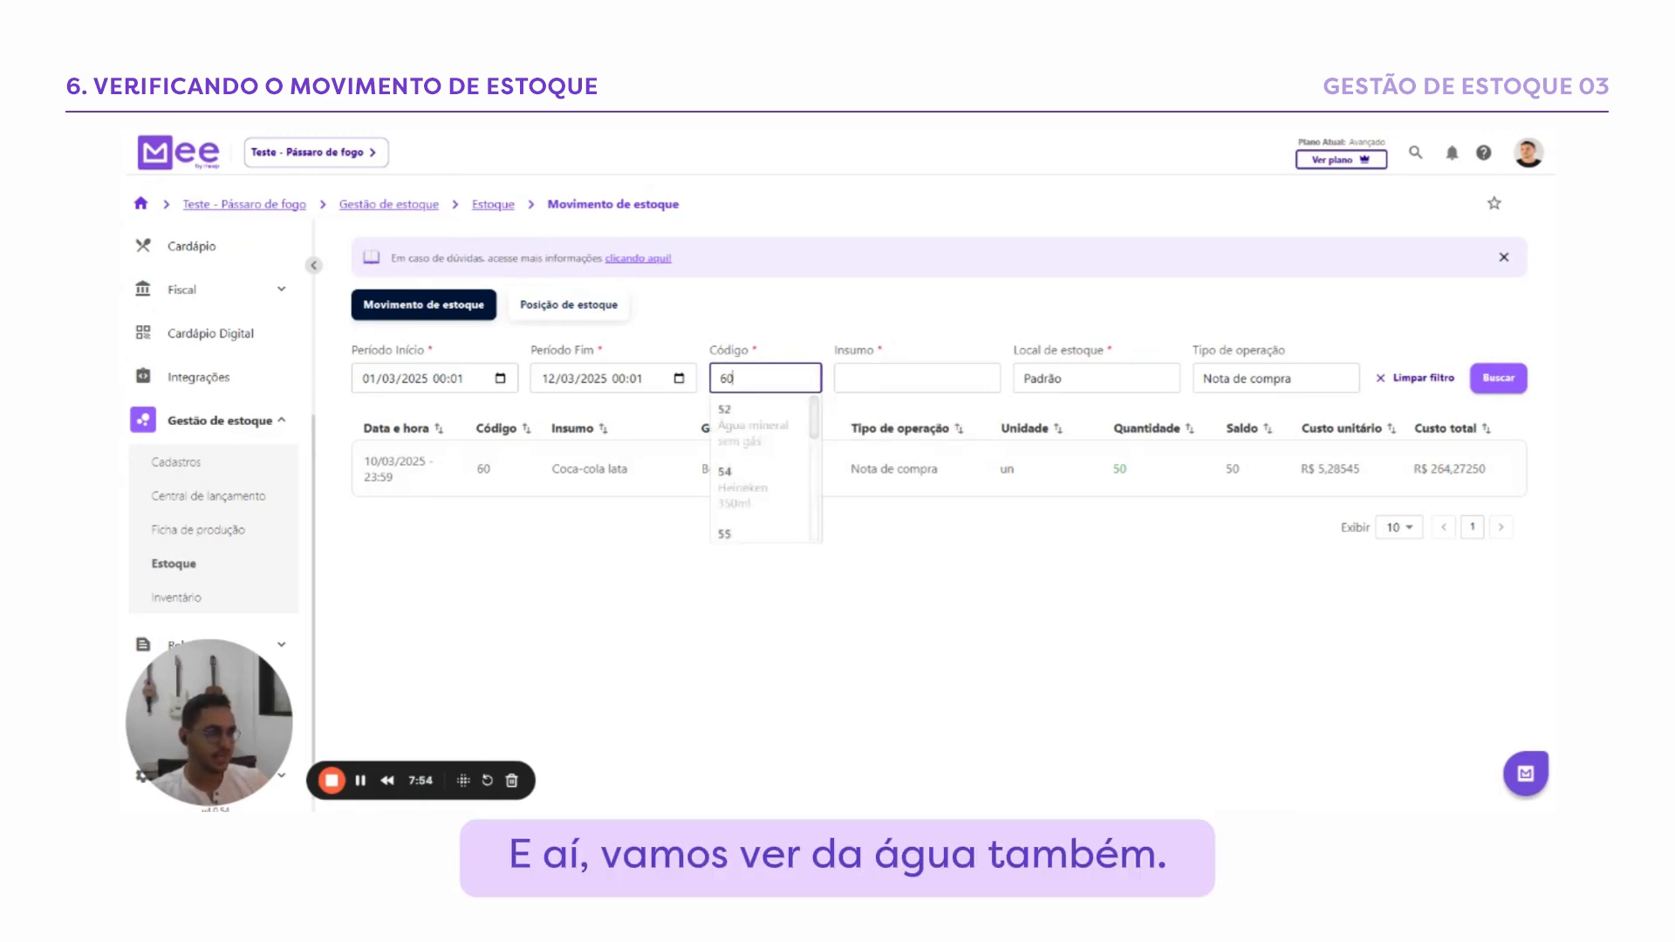
pyautogui.press('BackSpace')
pyautogui.press('BackSpace')
# Filter the stock movement by Água mineral sem gás, run the search and check its Custo unitário and Custo total
pyautogui.click(898, 379)
pyautogui.click(904, 409)
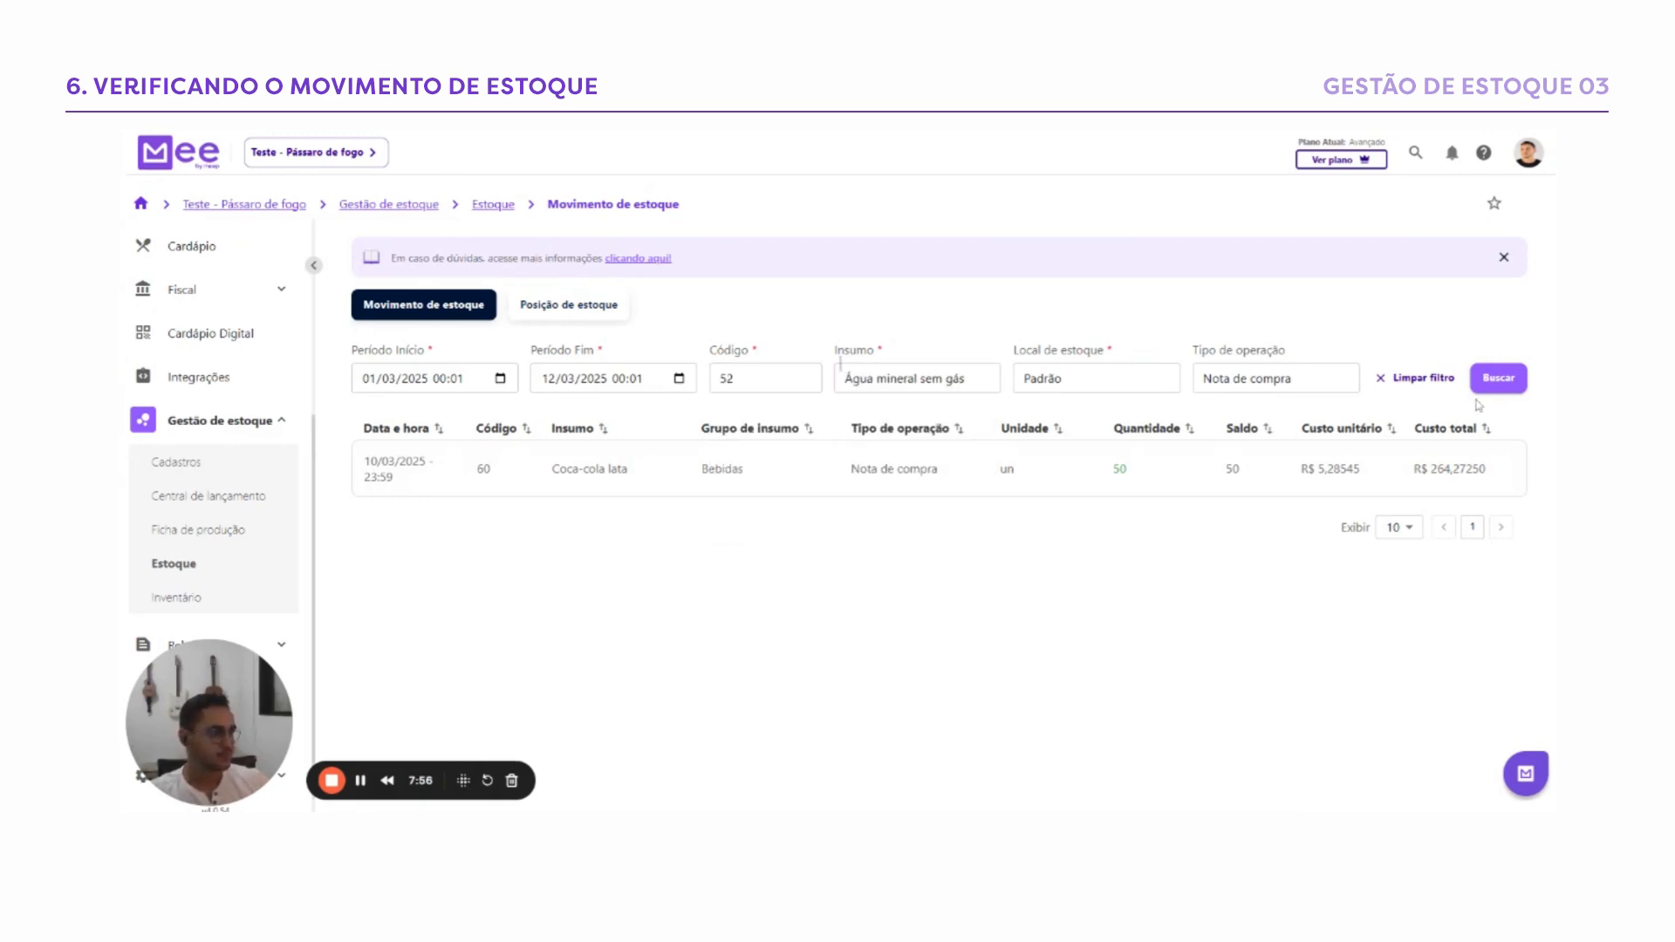
pyautogui.click(1493, 381)
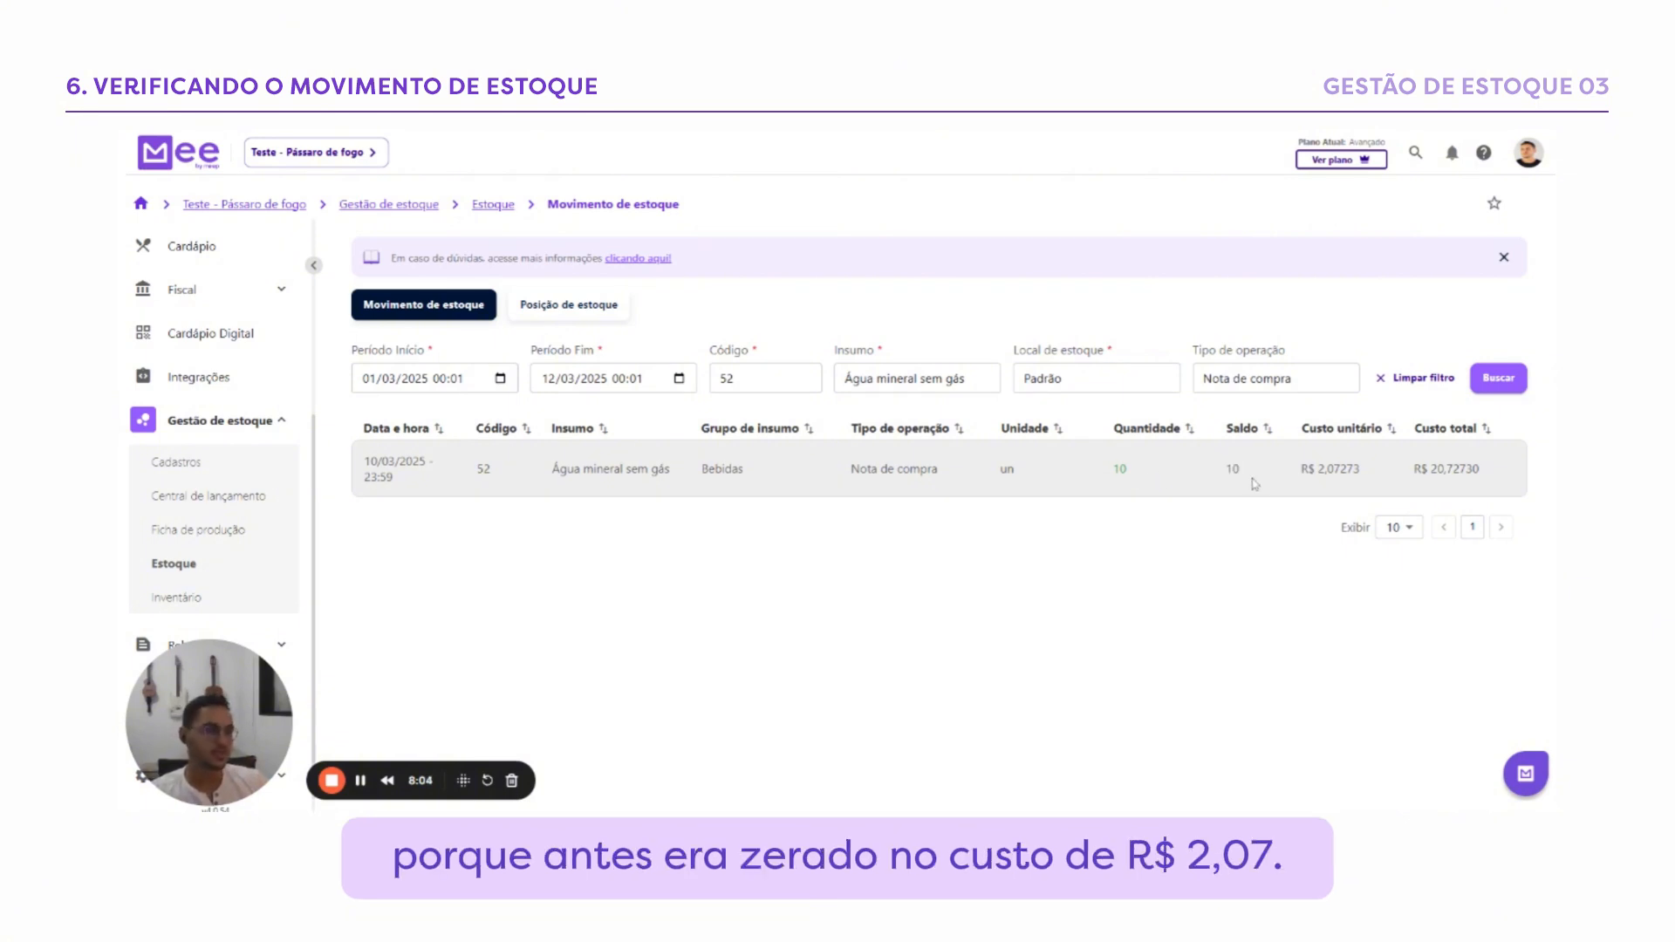
pyautogui.moveTo(1306, 471); pyautogui.dragTo(1327, 469)
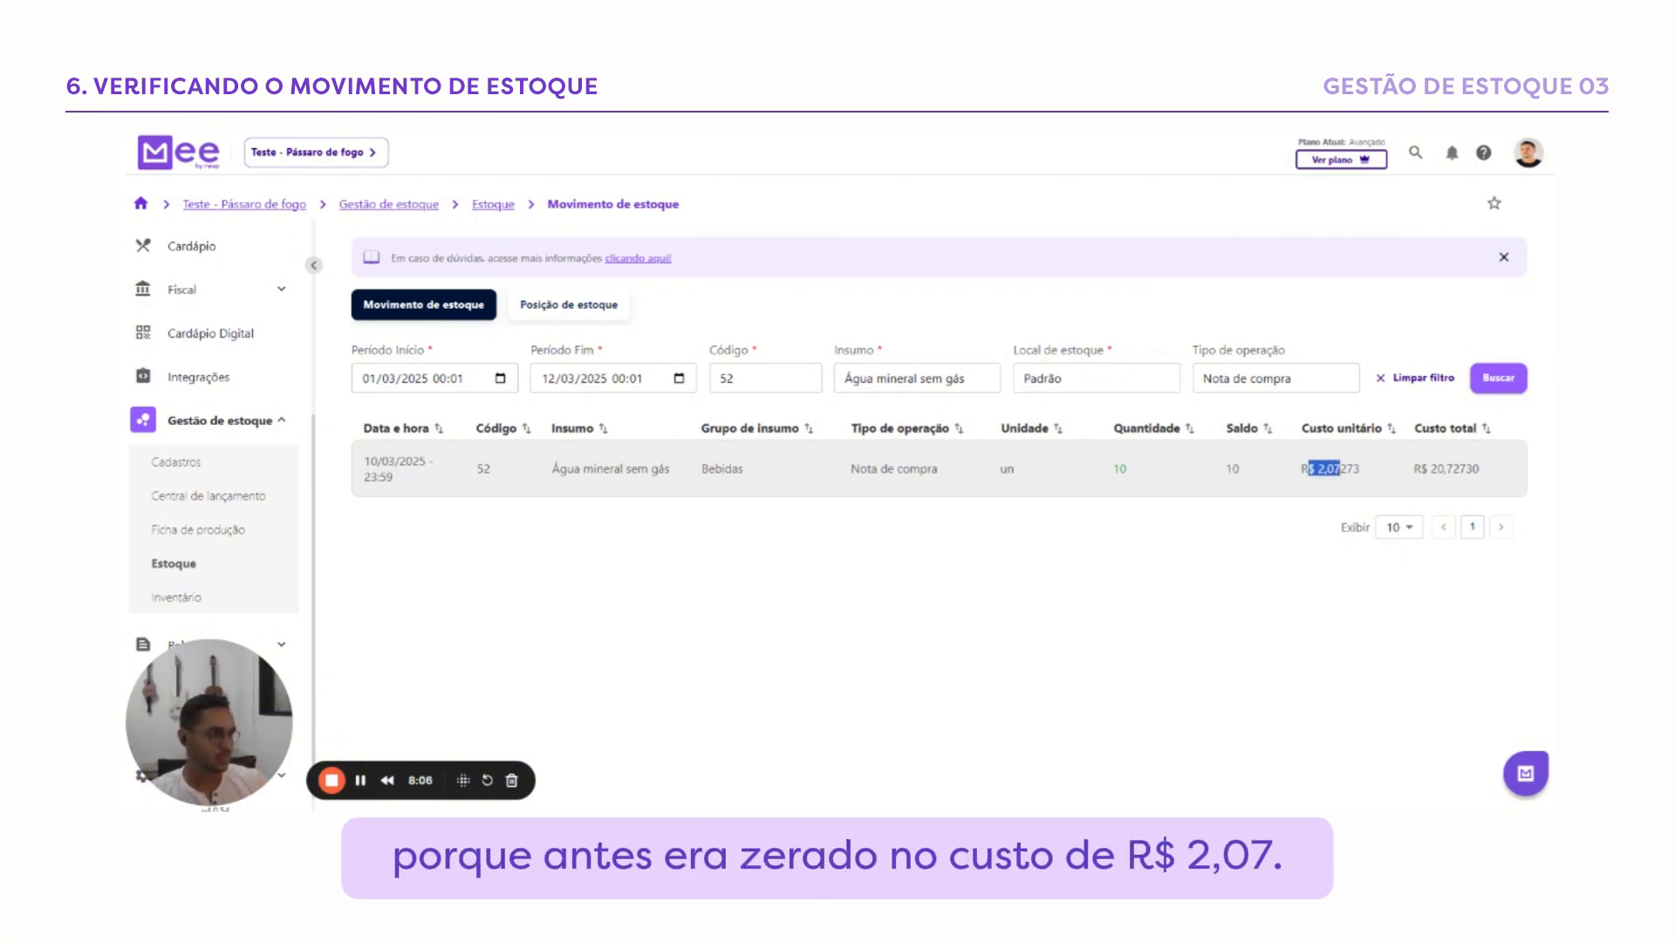
pyautogui.moveTo(1431, 469); pyautogui.dragTo(1459, 469)
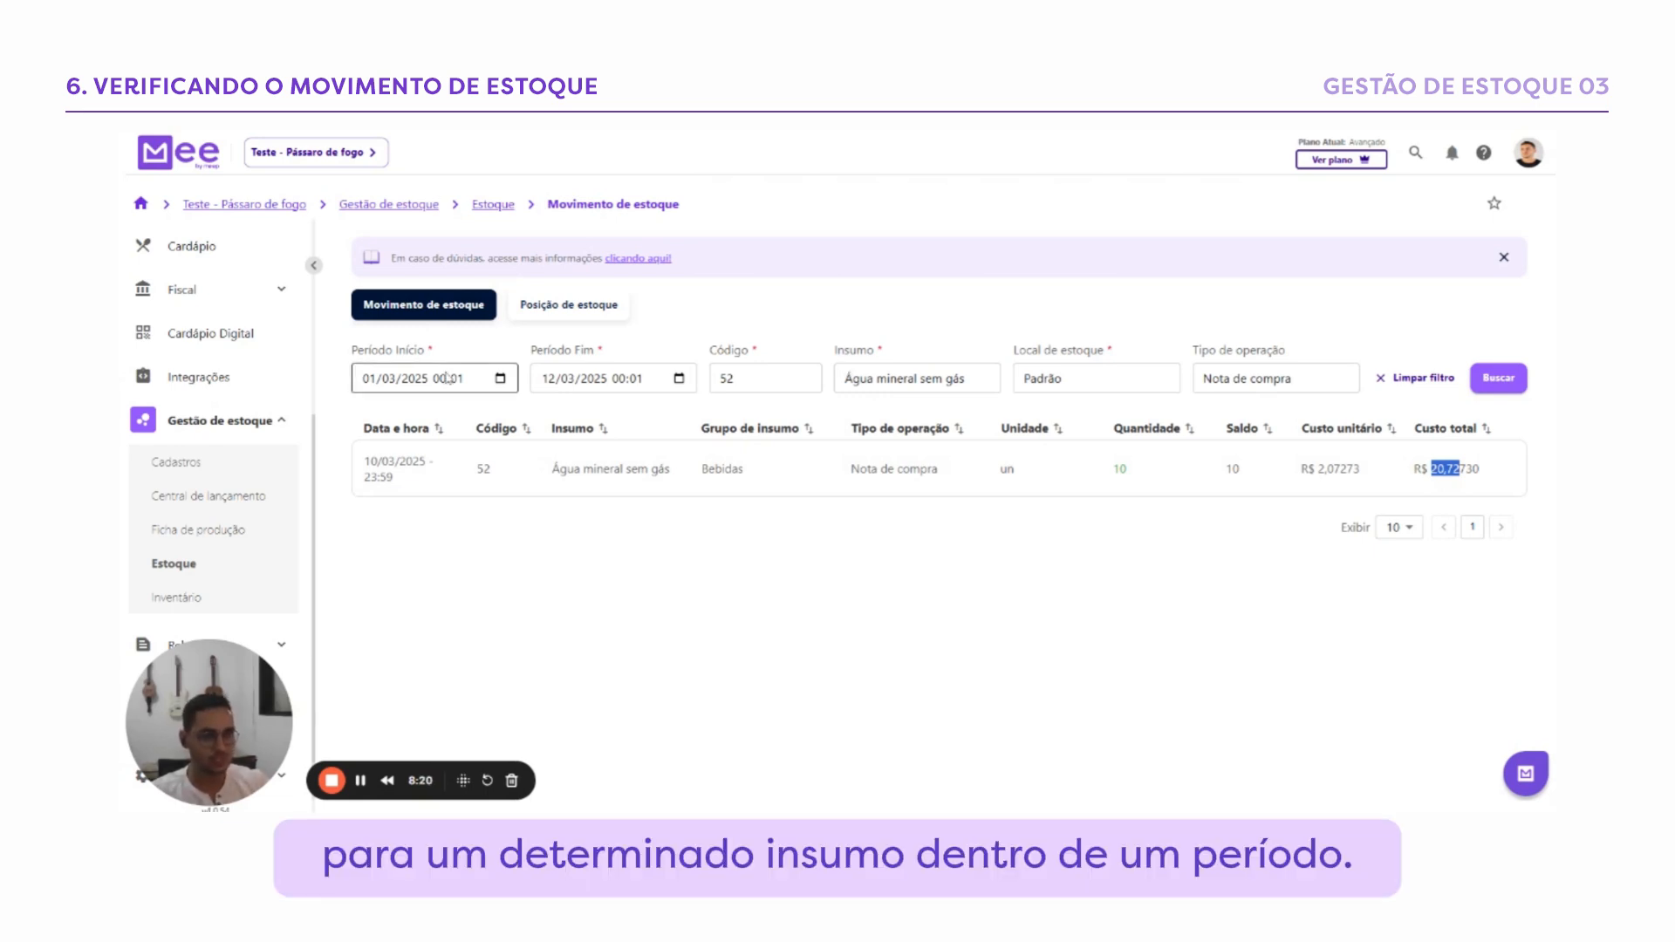
# Go to Posição de estoque and check the names and Quantidade of the mineral water and Coca-cola lata
pyautogui.click(551, 311)
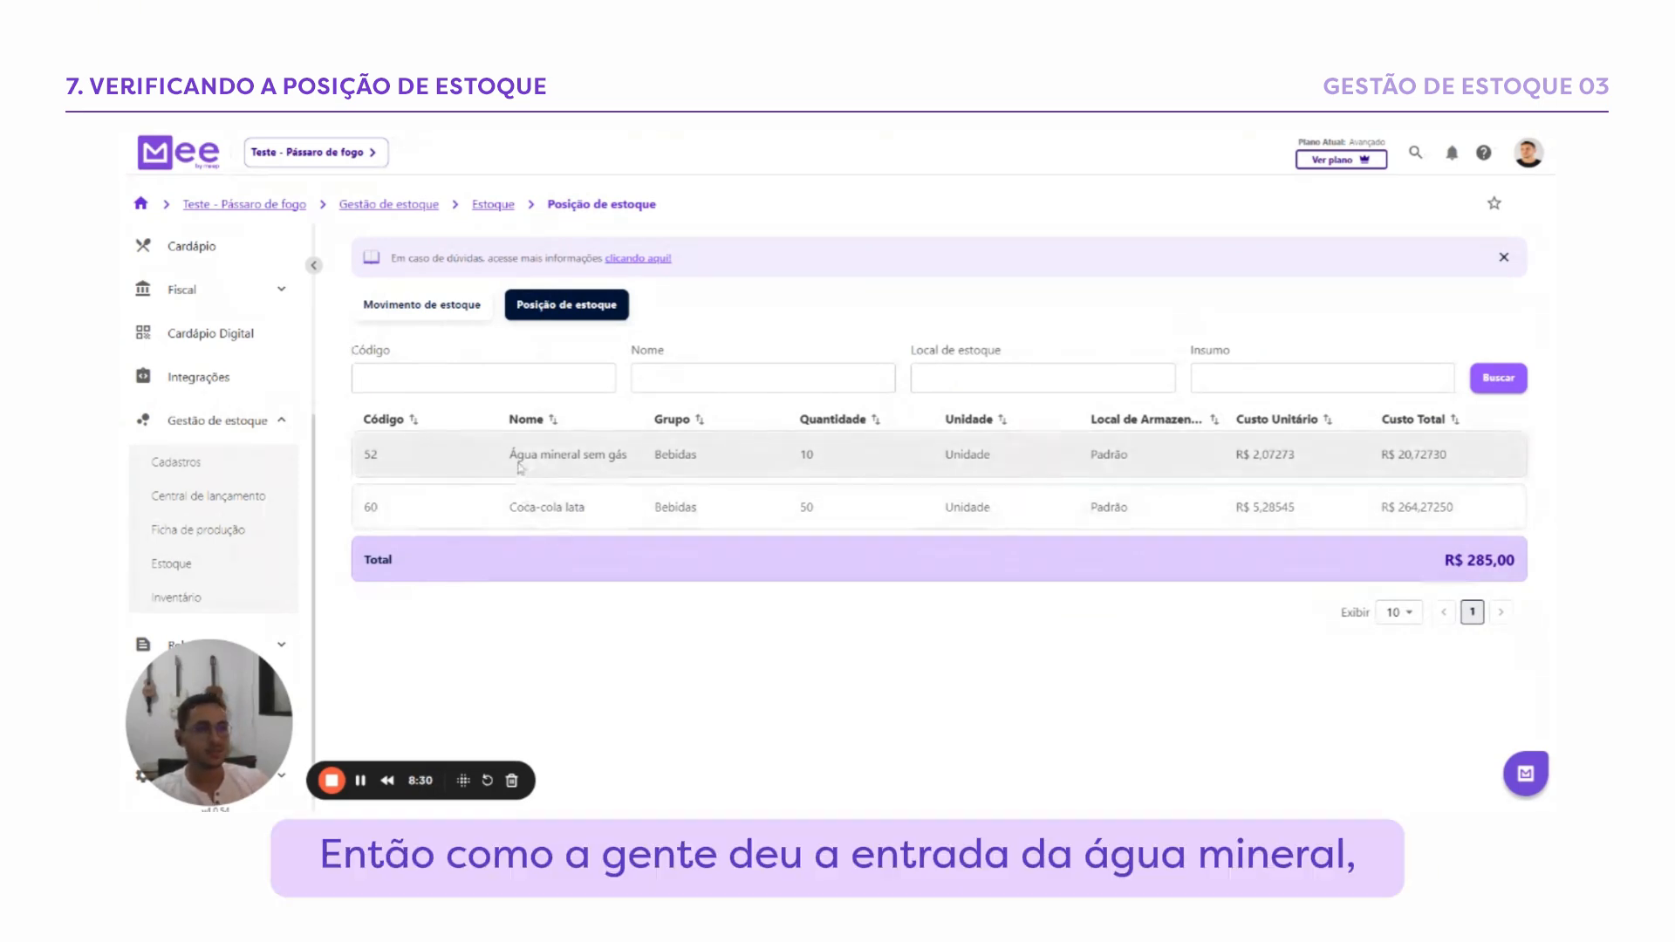
pyautogui.doubleClick(546, 455)
pyautogui.moveTo(530, 507); pyautogui.dragTo(566, 507)
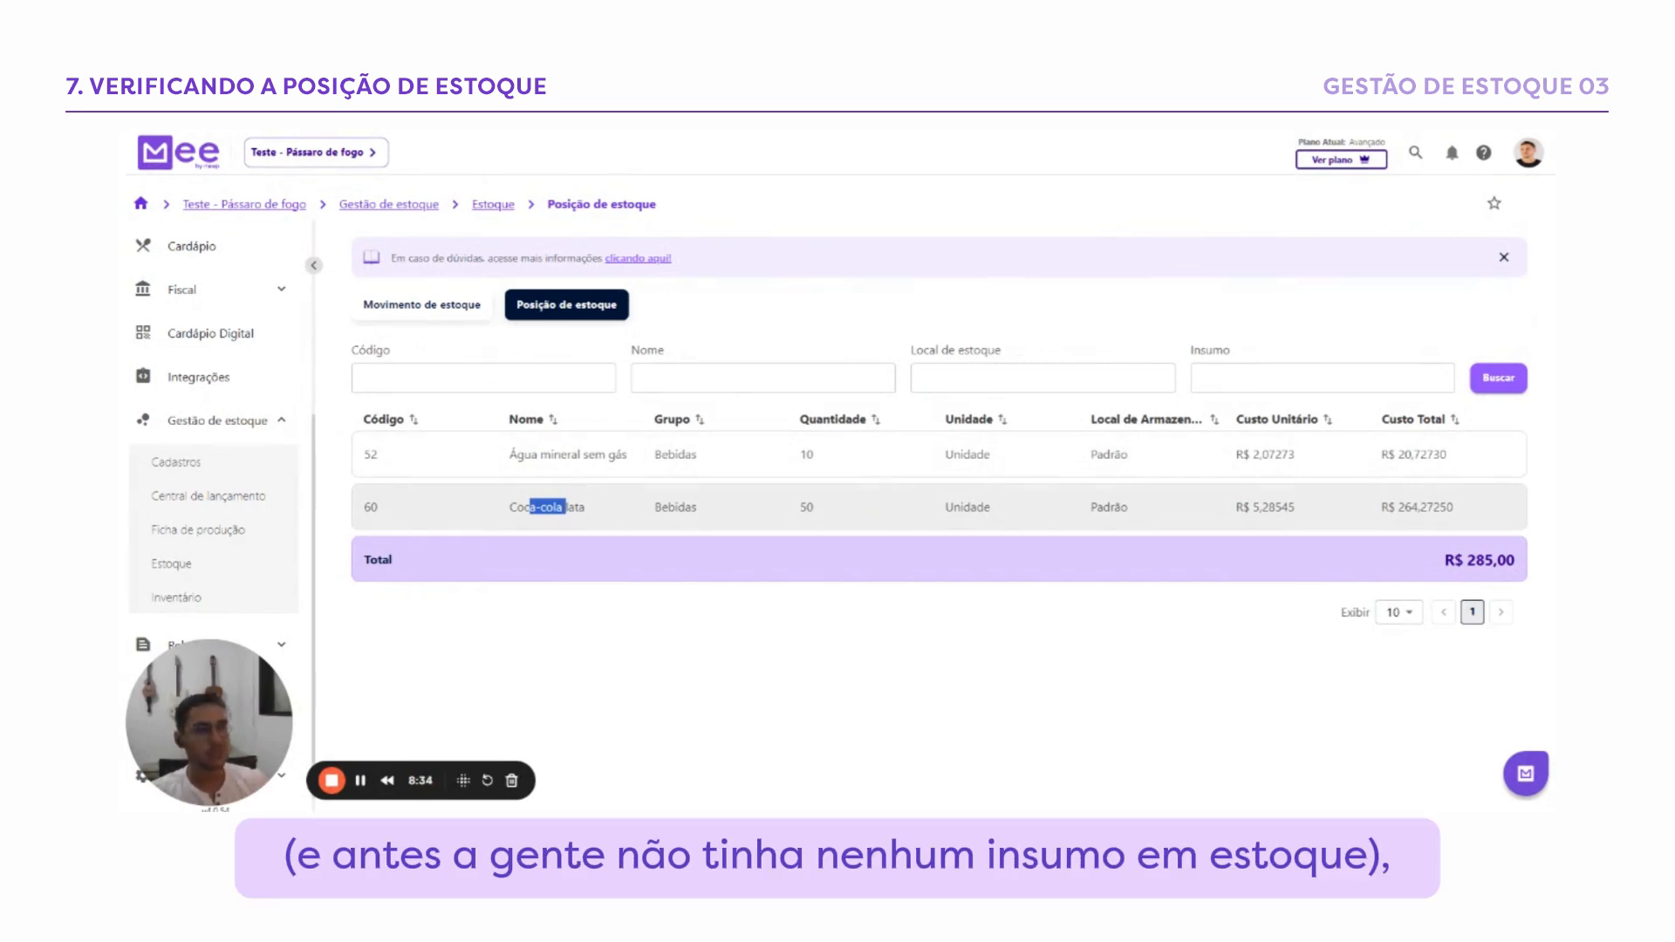
pyautogui.moveTo(815, 454); pyautogui.dragTo(821, 510)
pyautogui.click(827, 515)
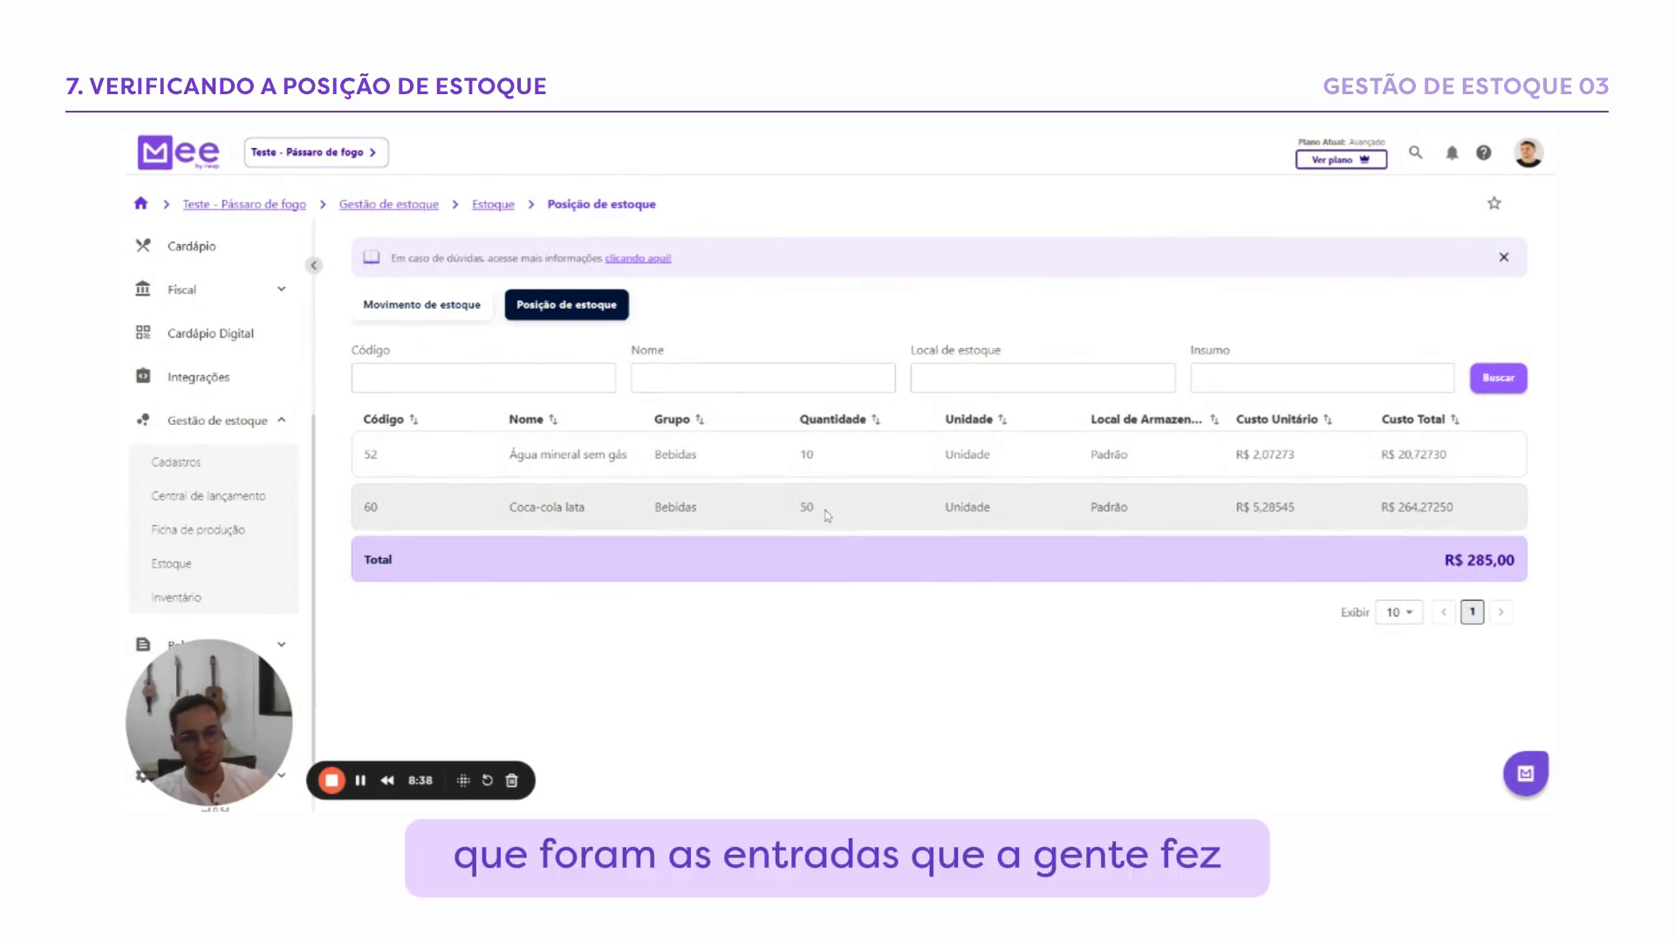
# Compare the Custo Unitário and Custo Total of Água mineral sem gás and Coca-cola lata
pyautogui.moveTo(1265, 455); pyautogui.dragTo(1315, 459)
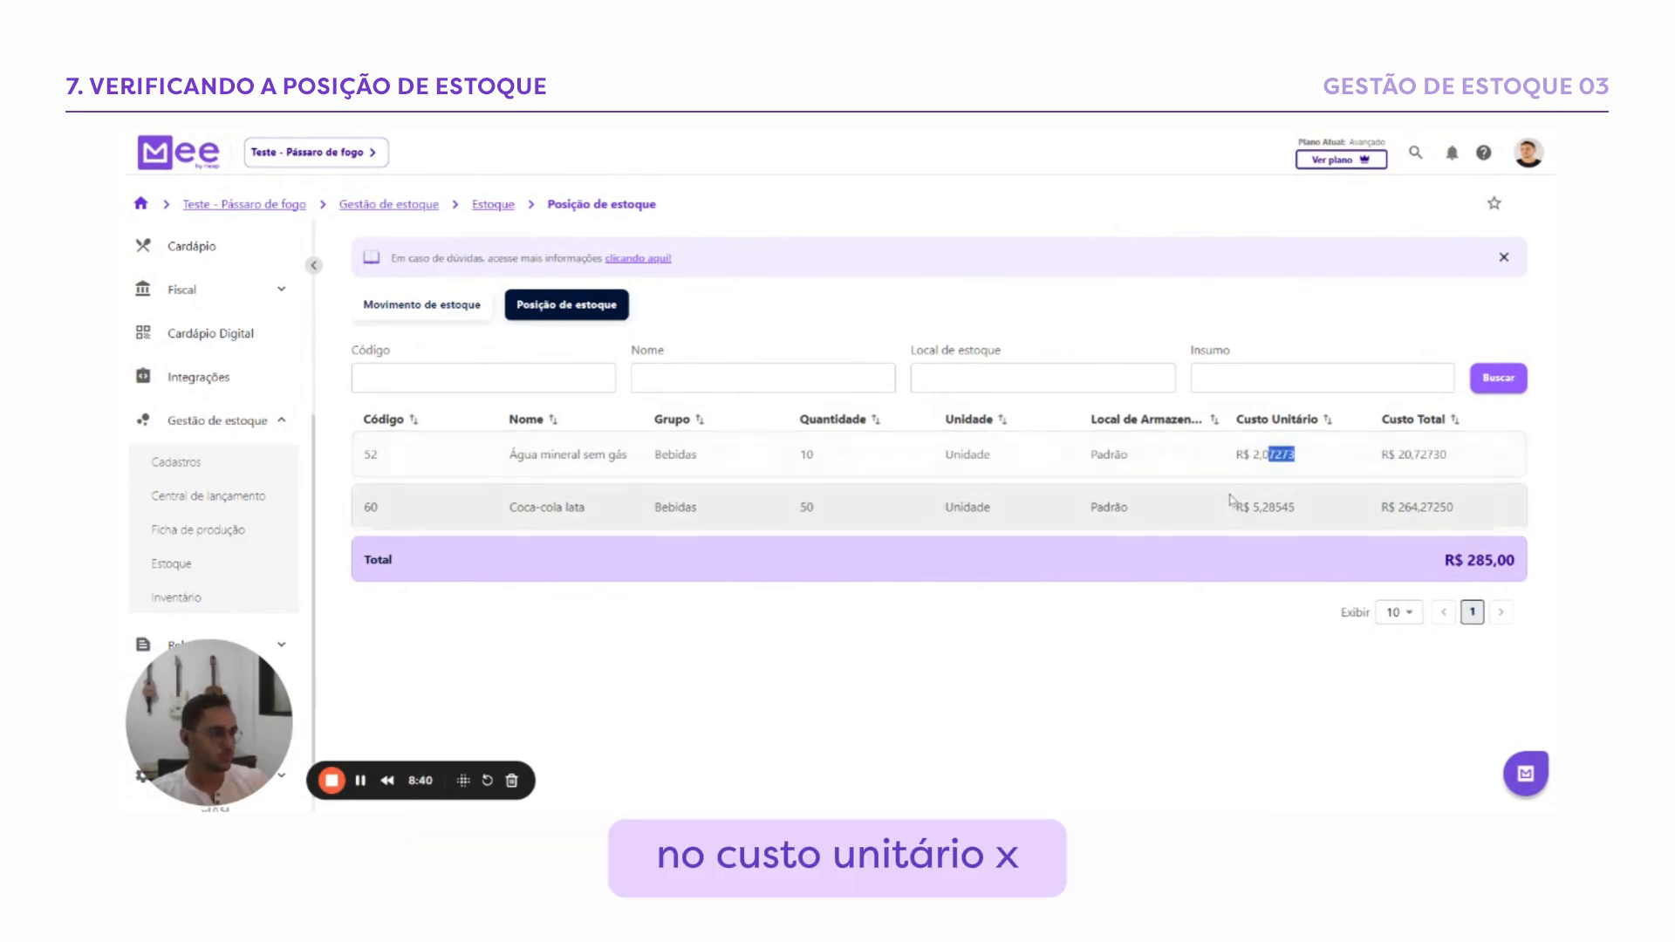
pyautogui.moveTo(1253, 507); pyautogui.dragTo(1283, 515)
pyautogui.moveTo(1395, 454); pyautogui.dragTo(1447, 457)
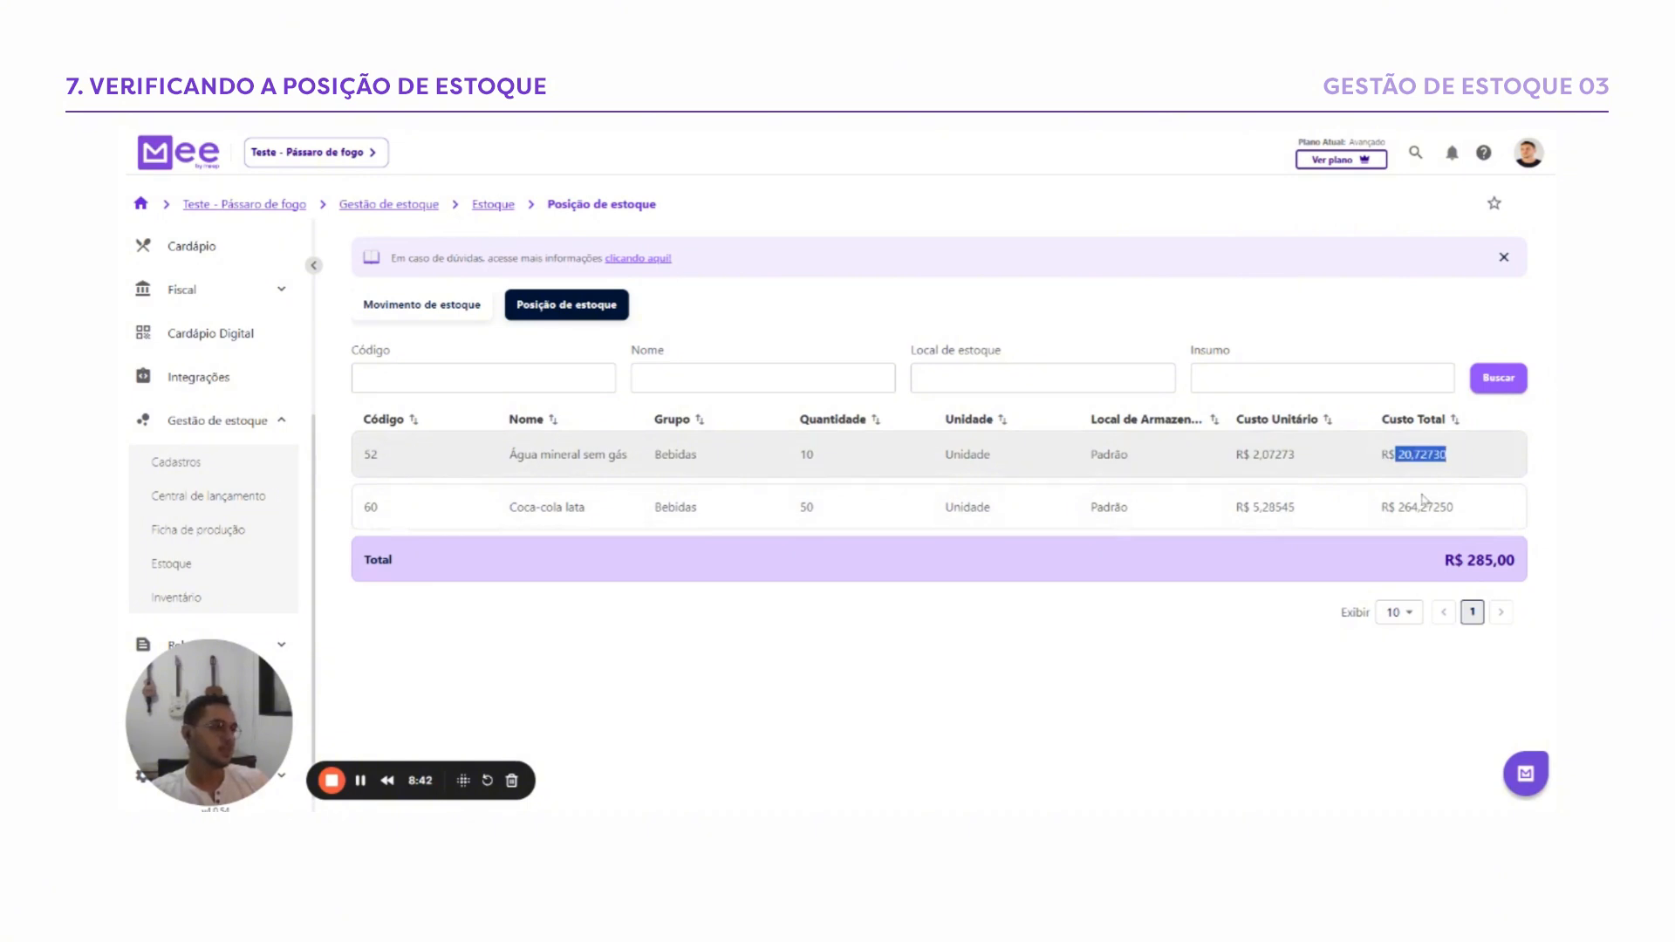
pyautogui.moveTo(1388, 507); pyautogui.dragTo(1433, 510)
pyautogui.click(1317, 634)
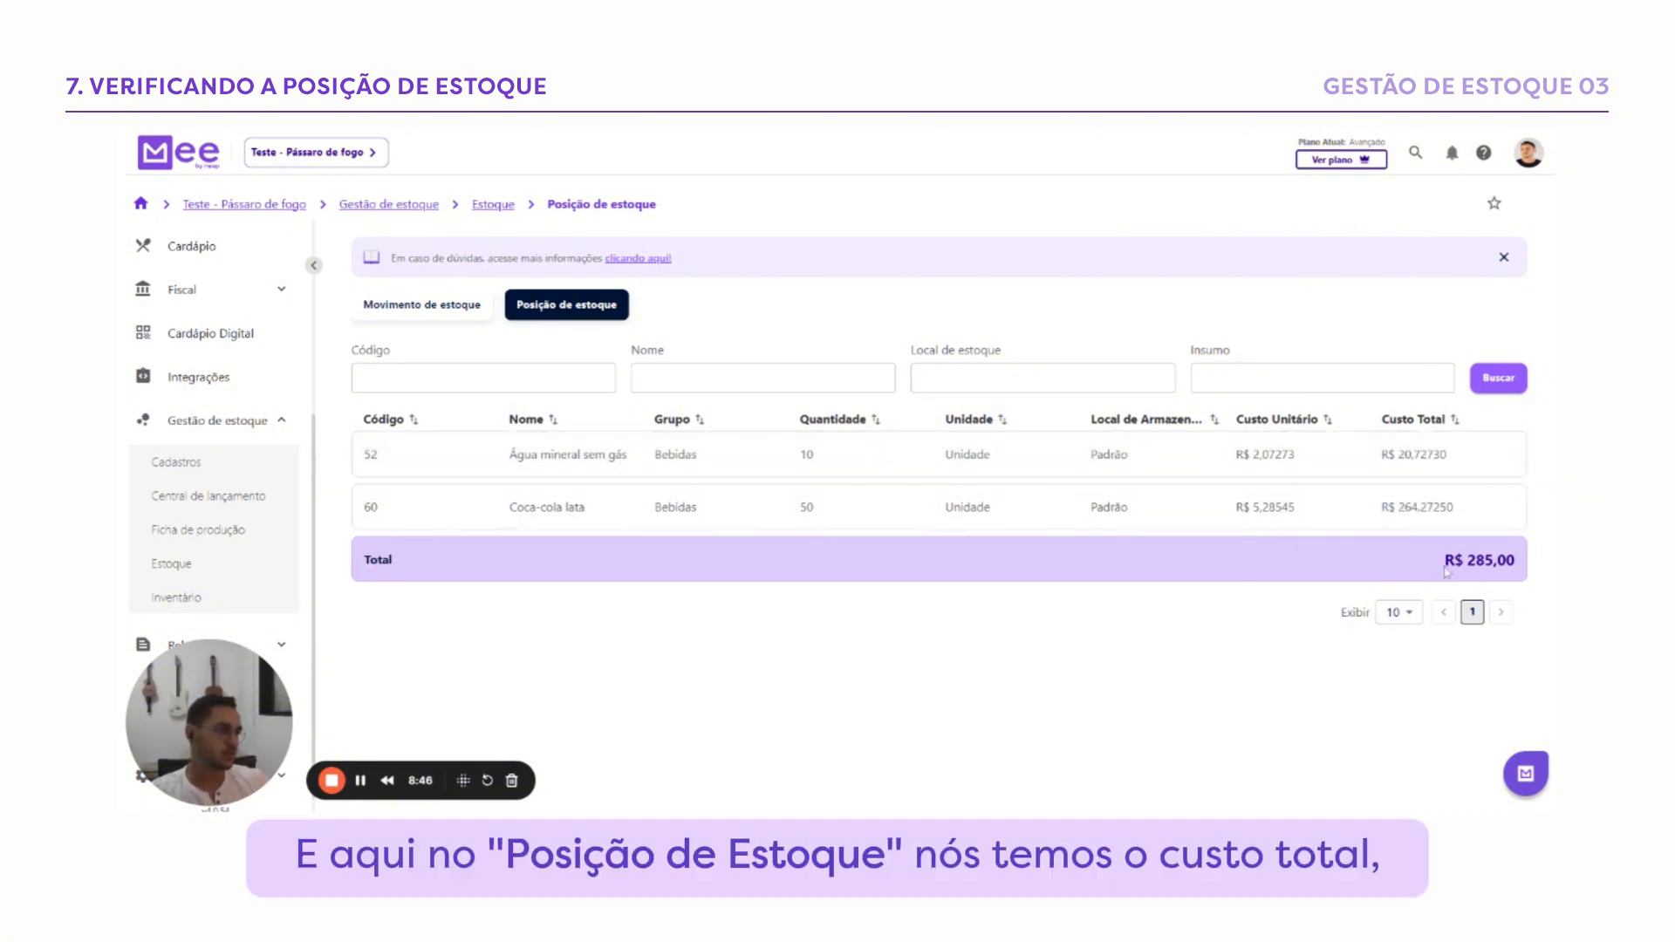
# Check the Custo Total of both items against the overall stock Total
pyautogui.moveTo(1384, 455); pyautogui.dragTo(1439, 453)
pyautogui.moveTo(1382, 507); pyautogui.dragTo(1516, 562)
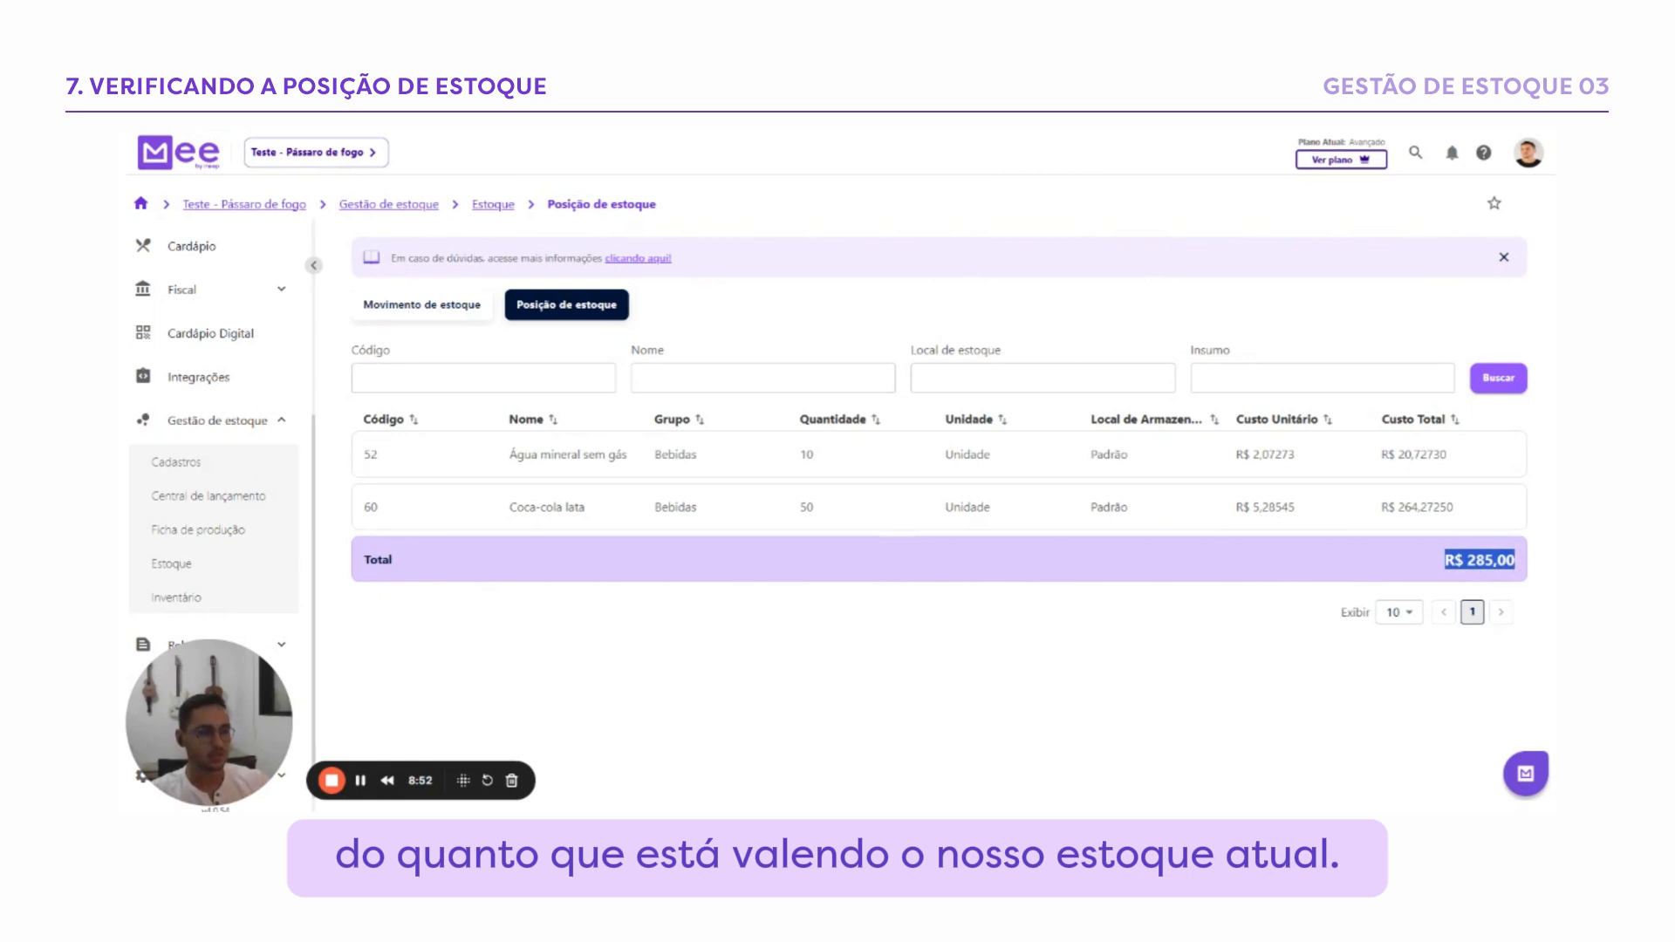
pyautogui.click(1014, 637)
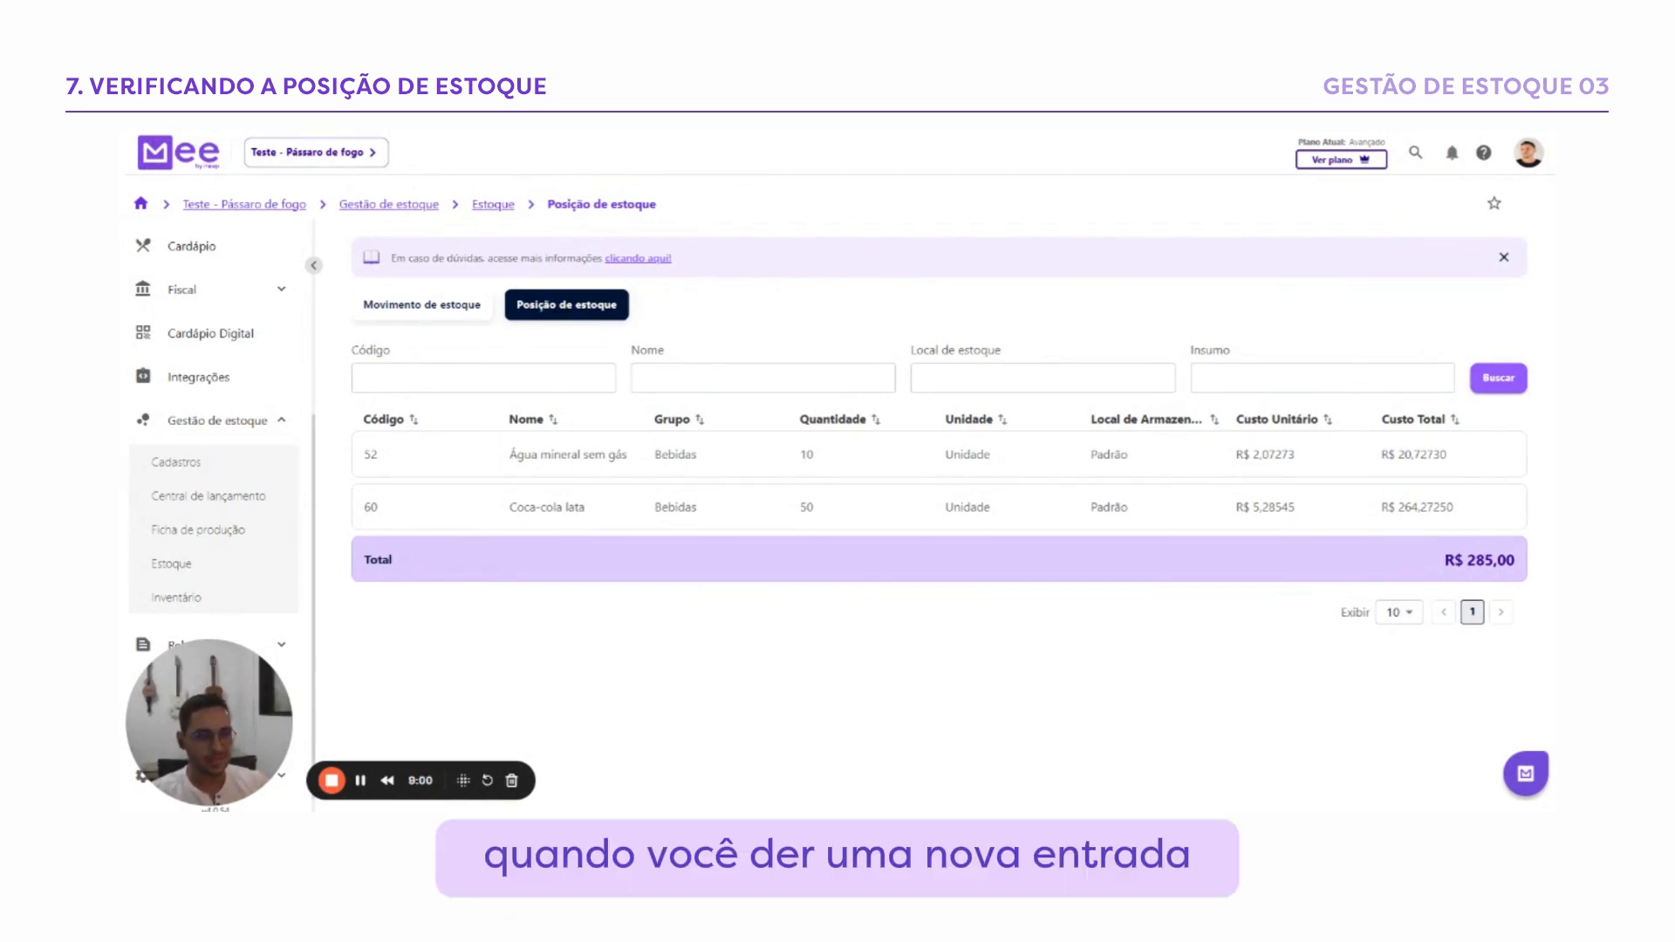
# Review the Quantidade and Custo Unitário columns, which new stock entries affect, for both items
pyautogui.moveTo(807, 455); pyautogui.dragTo(823, 512)
pyautogui.moveTo(1268, 455); pyautogui.dragTo(1288, 507)
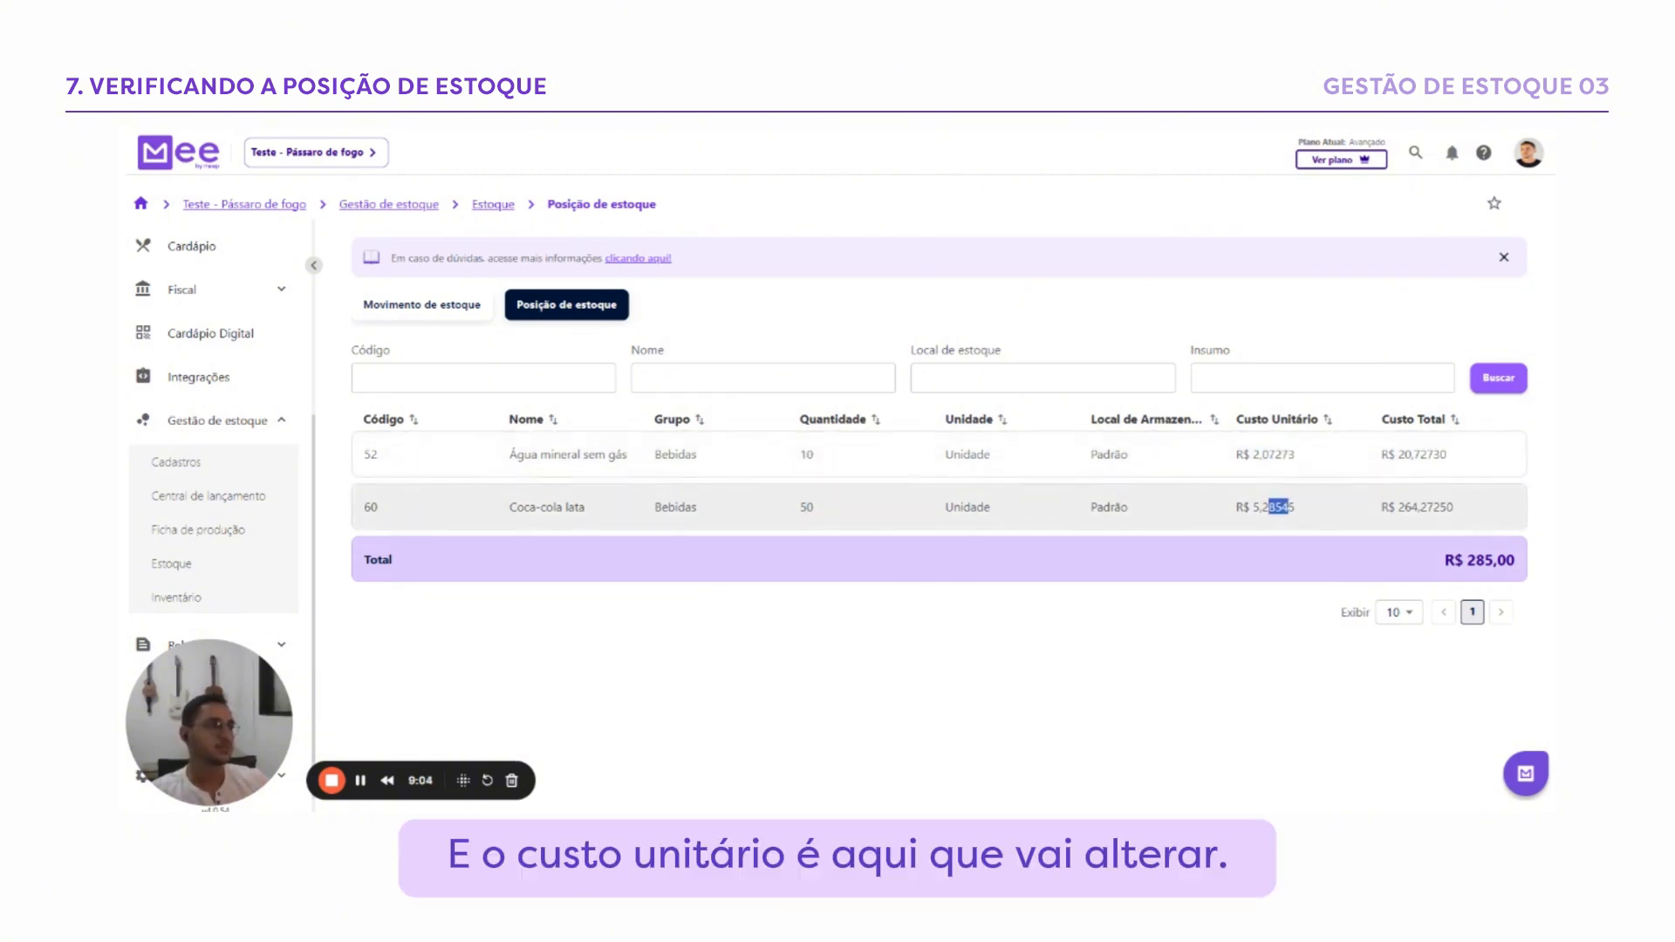